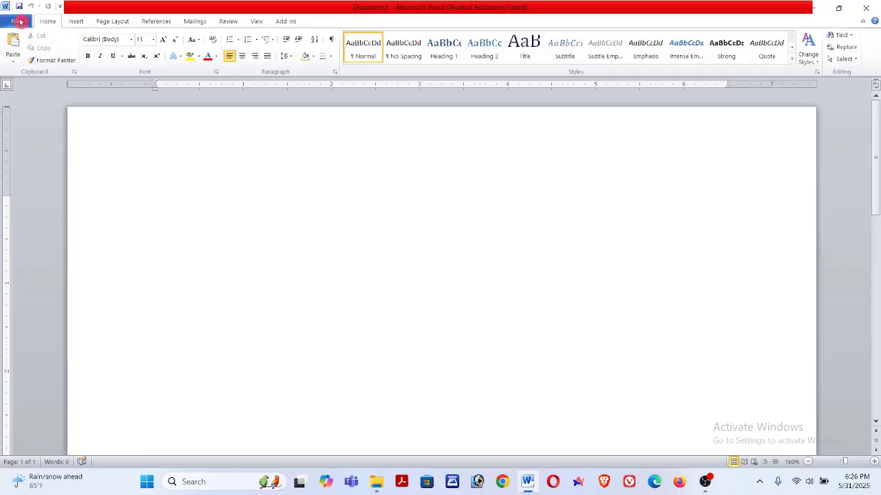
pyautogui.click(19, 22)
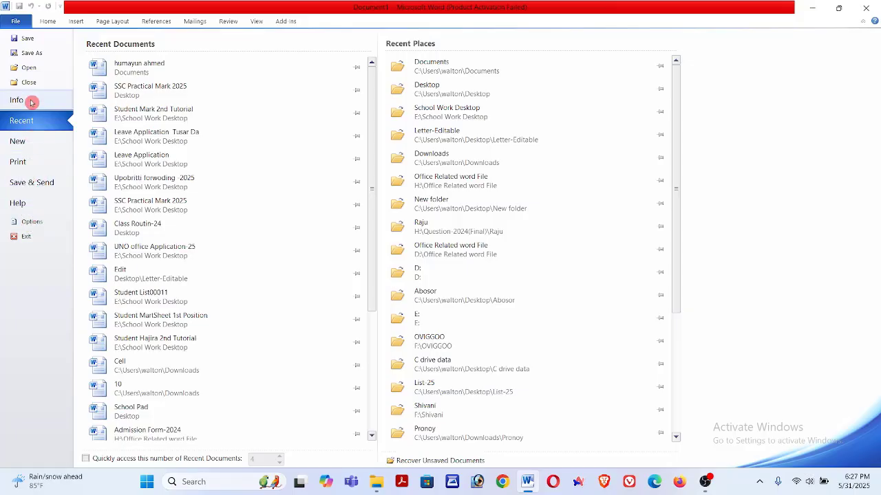
pyautogui.click(50, 22)
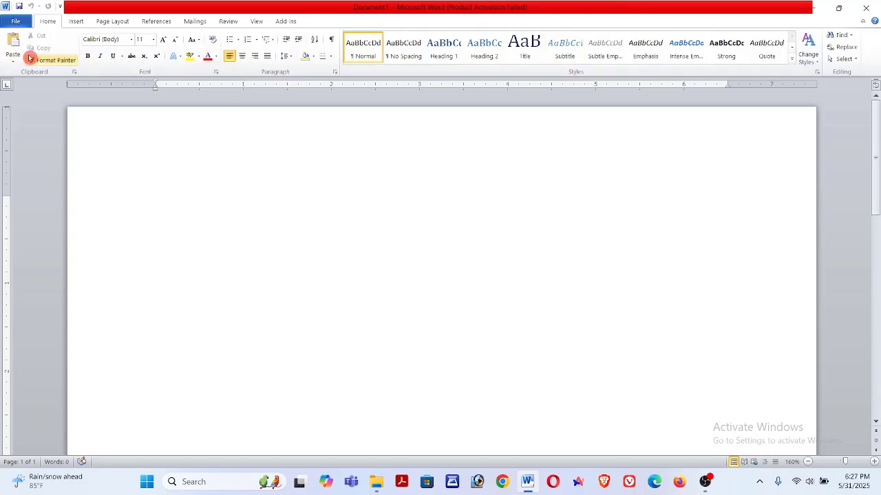
pyautogui.click(131, 40)
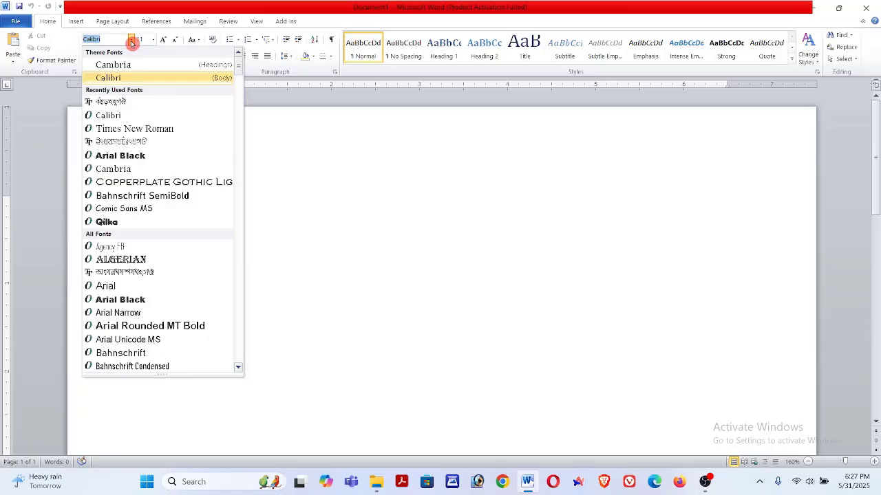
pyautogui.click(317, 174)
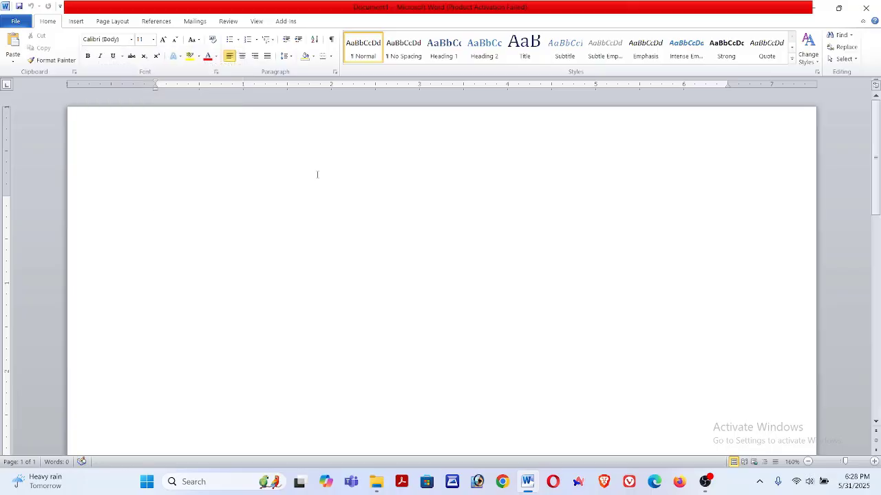
# Set the font size to 43 and write "Bangladesh" on the first line of the blank document.
pyautogui.hotkey('ctrl', ']')
pyautogui.hotkey('ctrl', ']')
pyautogui.hotkey('ctrl', ']')
pyautogui.hotkey('ctrl', ']')
pyautogui.hotkey('ctrl', ']')
pyautogui.hotkey('ctrl', ']')
pyautogui.hotkey('ctrl', ']')
pyautogui.hotkey('ctrl', ']')
pyautogui.hotkey('ctrl', ']')
pyautogui.hotkey('ctrl', ']')
pyautogui.hotkey('ctrl', ']')
pyautogui.hotkey('ctrl', ']')
pyautogui.hotkey('ctrl', ']')
pyautogui.hotkey('ctrl', ']')
pyautogui.hotkey('ctrl', ']')
pyautogui.hotkey('ctrl', ']')
pyautogui.hotkey('ctrl', ']')
pyautogui.hotkey('ctrl', ']')
pyautogui.write('Bangladesh')
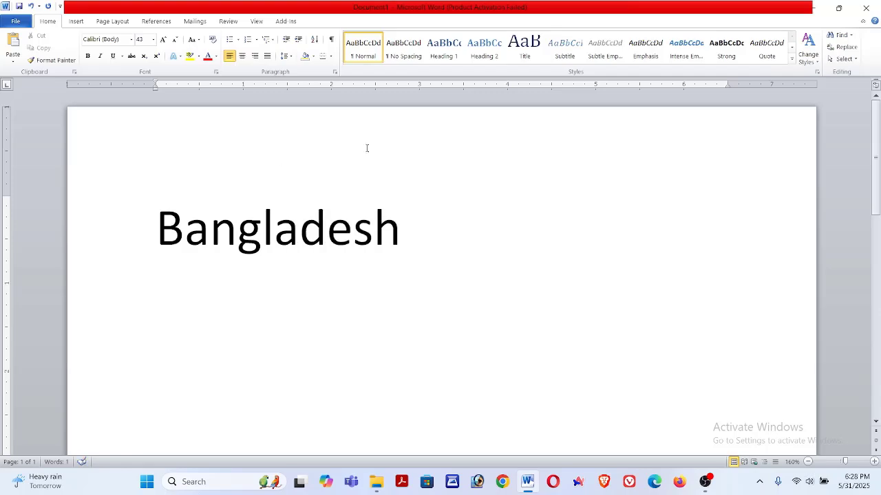
pyautogui.click(90, 57)
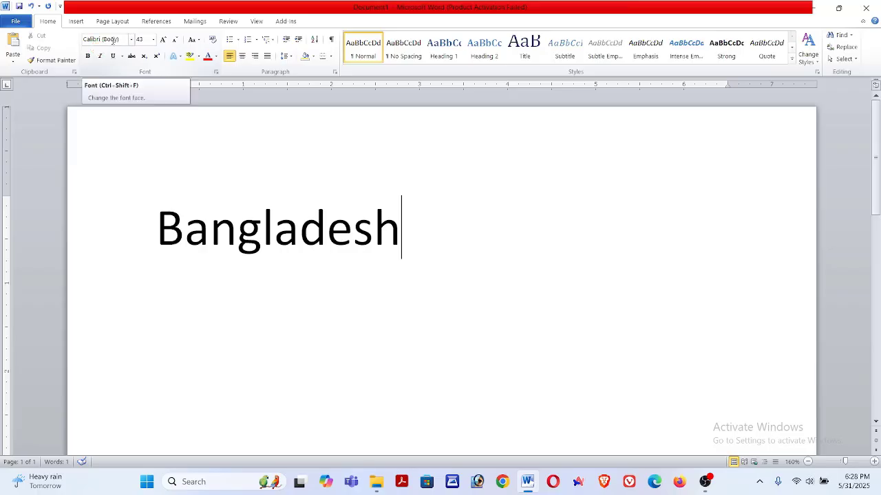
pyautogui.click(165, 88)
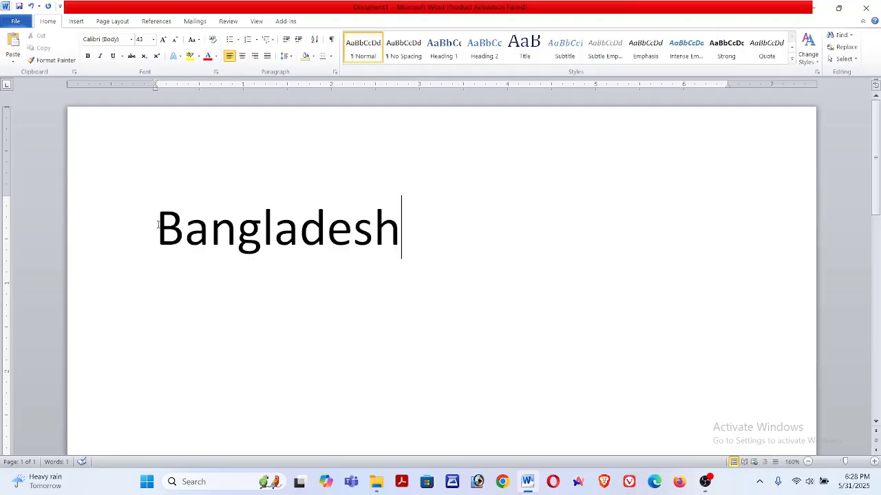
# Change the font of the word "Bangladesh" to Times New Roman.
pyautogui.moveTo(157, 223); pyautogui.dragTo(402, 231)
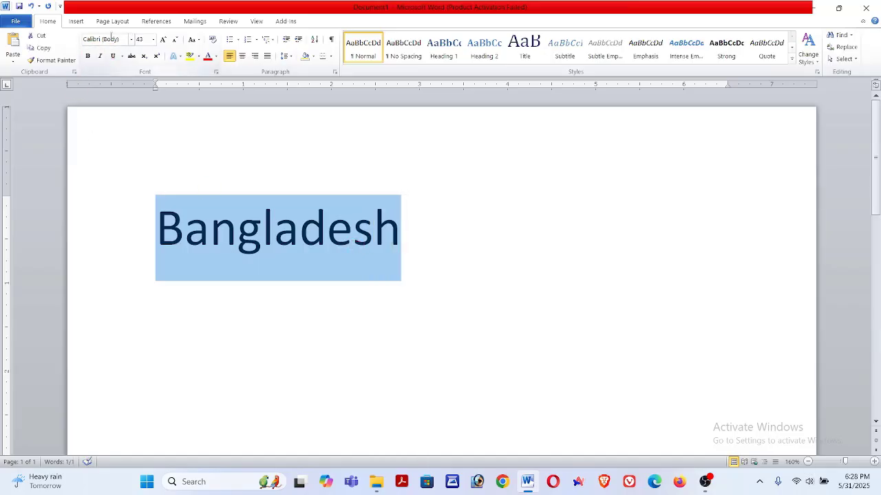
pyautogui.click(133, 40)
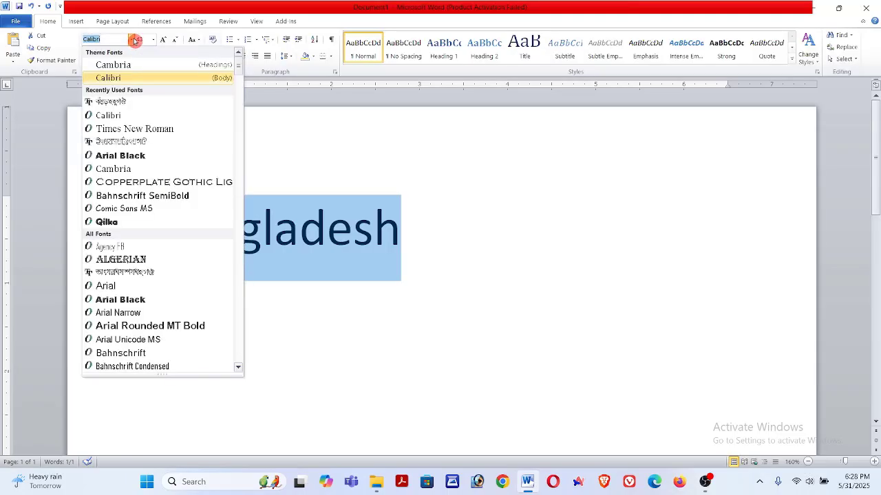
pyautogui.click(173, 130)
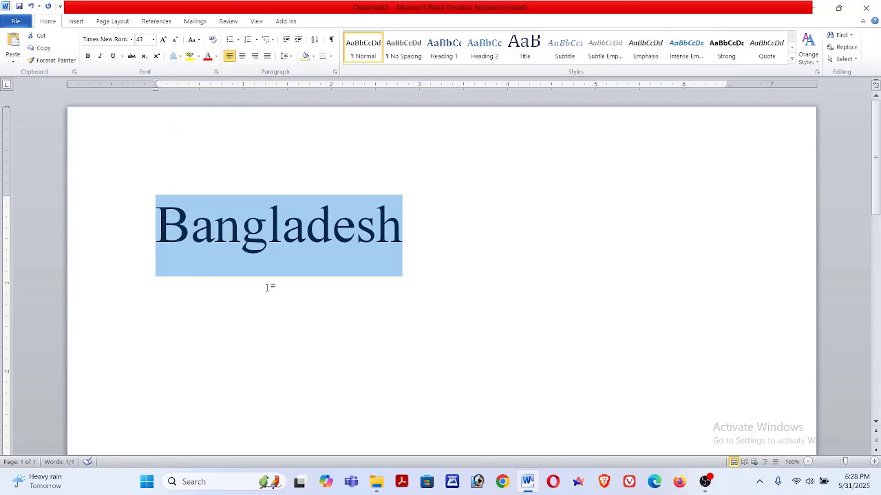
pyautogui.click(326, 234)
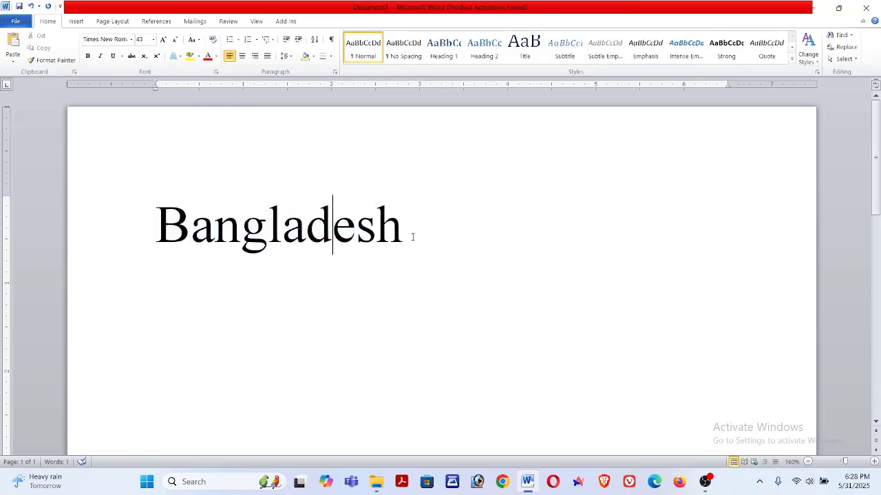
# Change the font of the word "Bangladesh" to Qilka.
pyautogui.moveTo(411, 232); pyautogui.dragTo(165, 234)
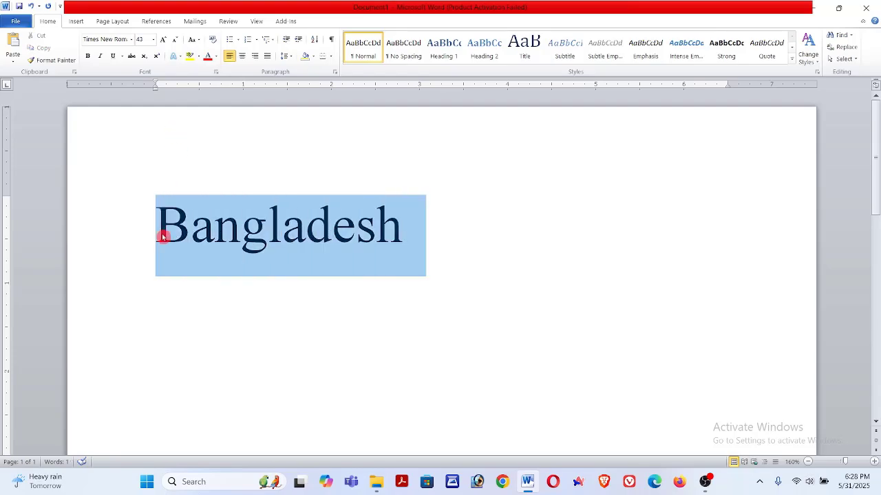
pyautogui.click(133, 39)
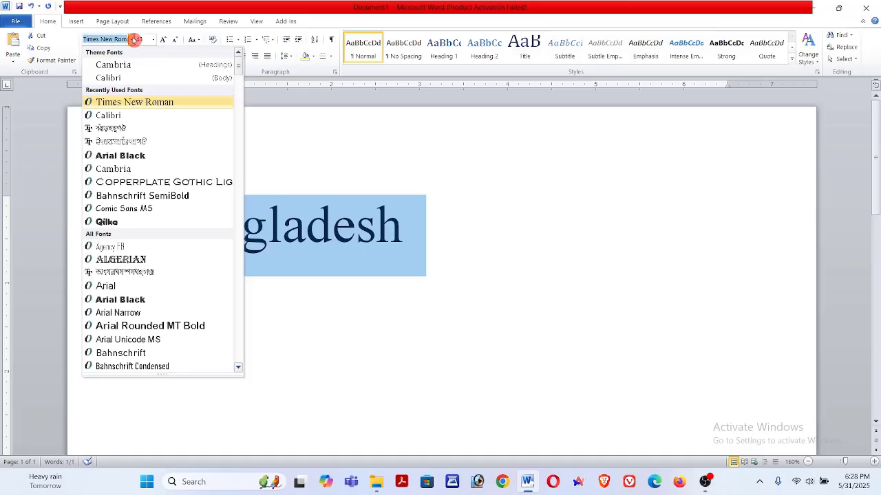
pyautogui.click(133, 222)
pyautogui.click(356, 277)
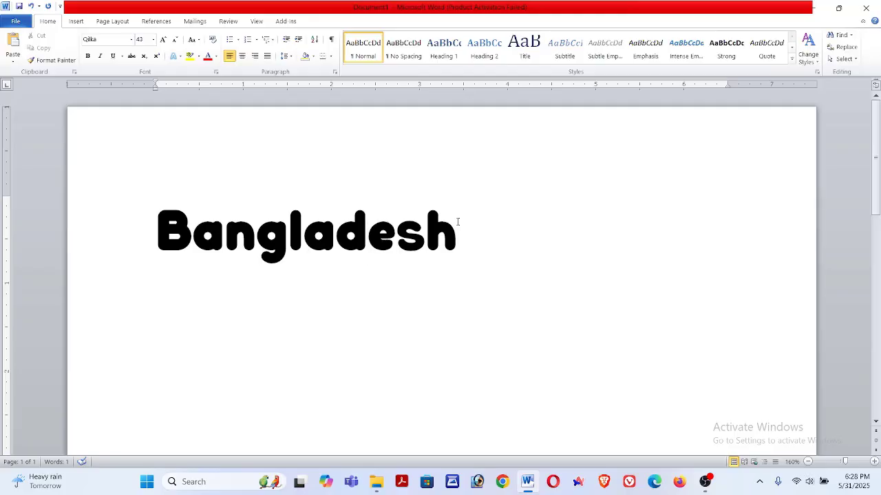
# Change the font of the word "Bangladesh" to Cambria.
pyautogui.moveTo(457, 234); pyautogui.dragTo(159, 229)
pyautogui.click(130, 39)
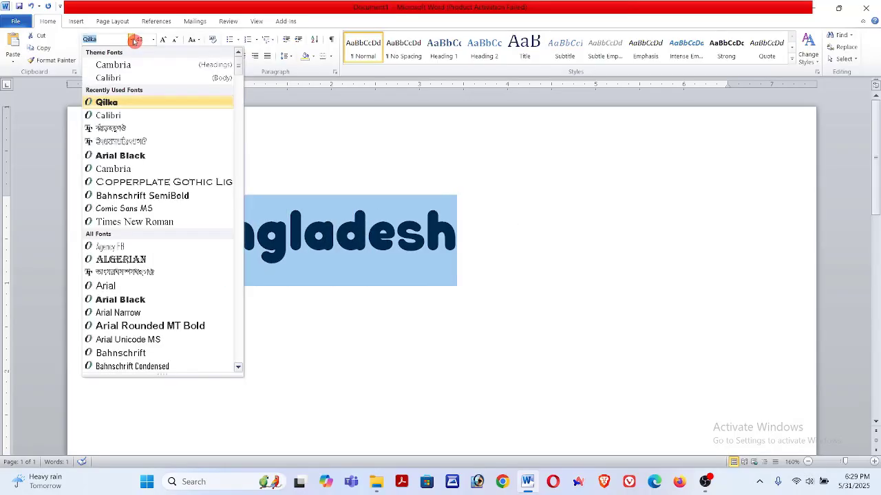
pyautogui.click(155, 170)
pyautogui.click(389, 241)
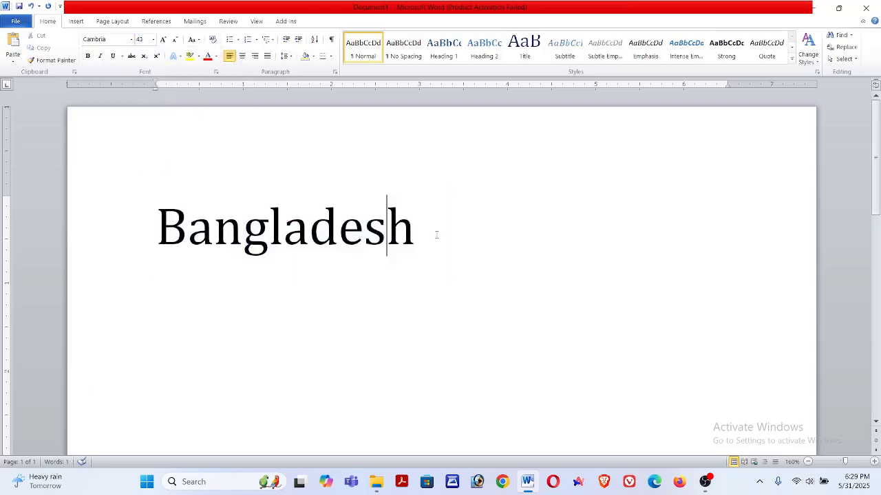
# Browse the available fonts and change the word "Bangladesh" to Chiller.
pyautogui.moveTo(436, 235); pyautogui.dragTo(156, 234)
pyautogui.click(130, 39)
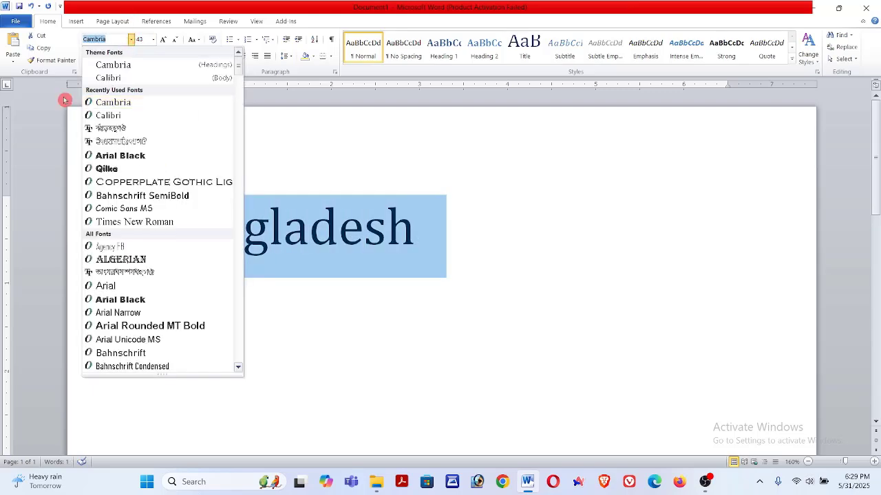
pyautogui.scroll(-12, 158, 232)
pyautogui.scroll(-6, 167, 218)
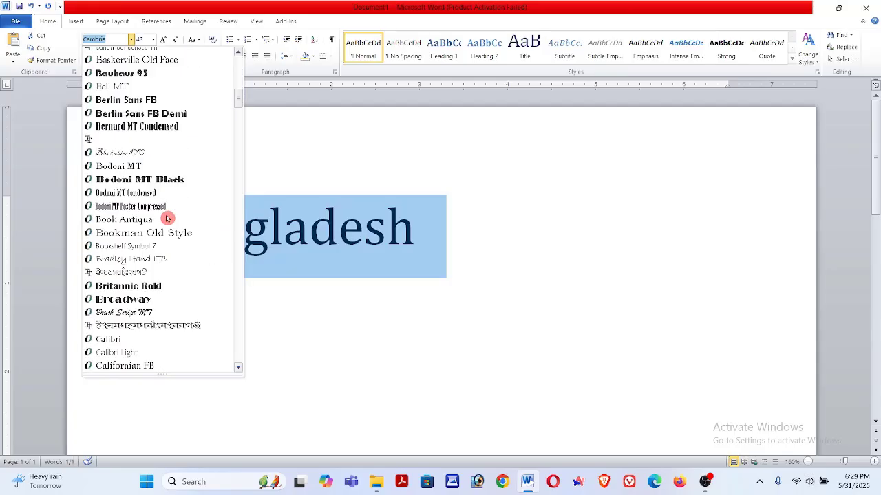
pyautogui.scroll(-2, 165, 219)
pyautogui.scroll(-2, 164, 220)
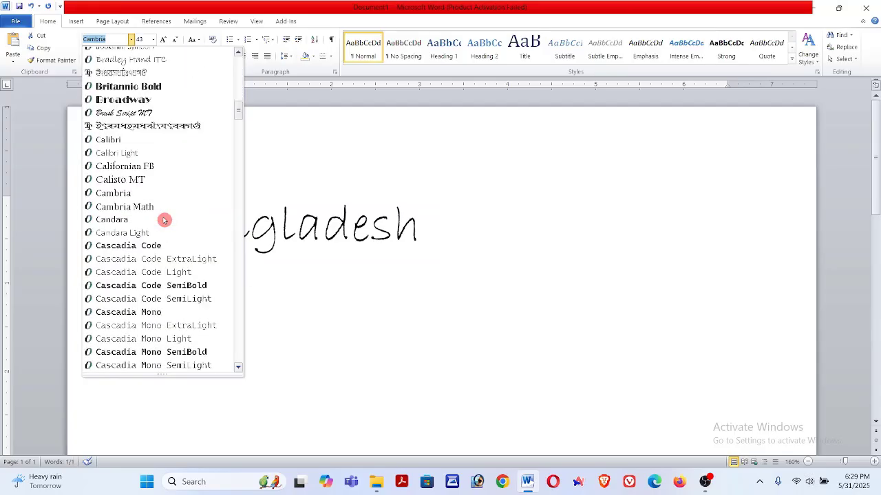
pyautogui.scroll(-3, 164, 219)
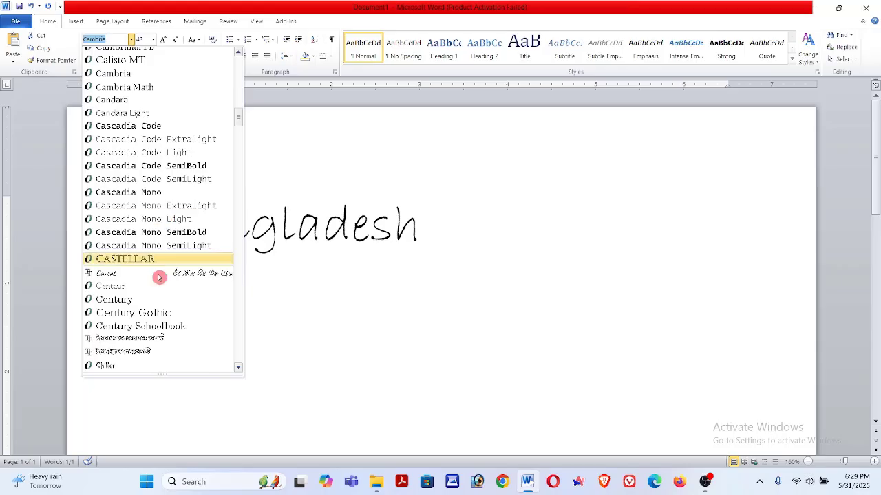
pyautogui.click(131, 365)
pyautogui.click(259, 224)
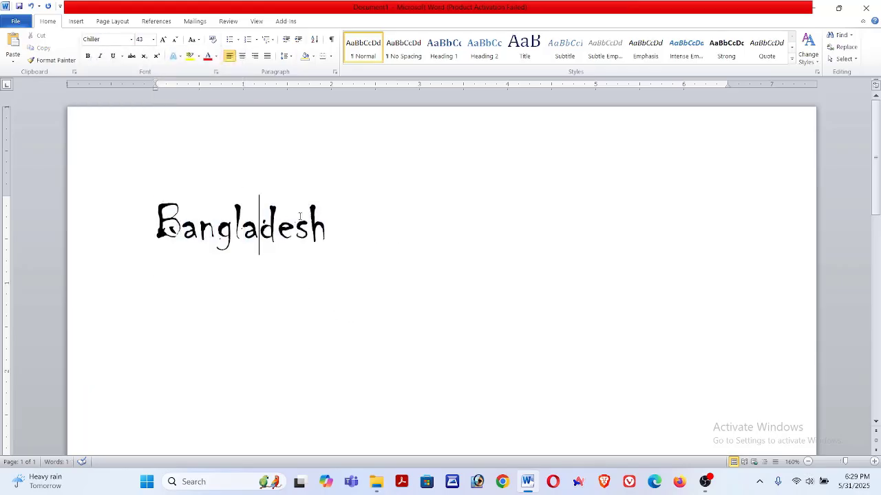
# Set the word "Bangladesh" back to the Calibri (Body) theme font.
pyautogui.doubleClick(338, 204)
pyautogui.click(131, 39)
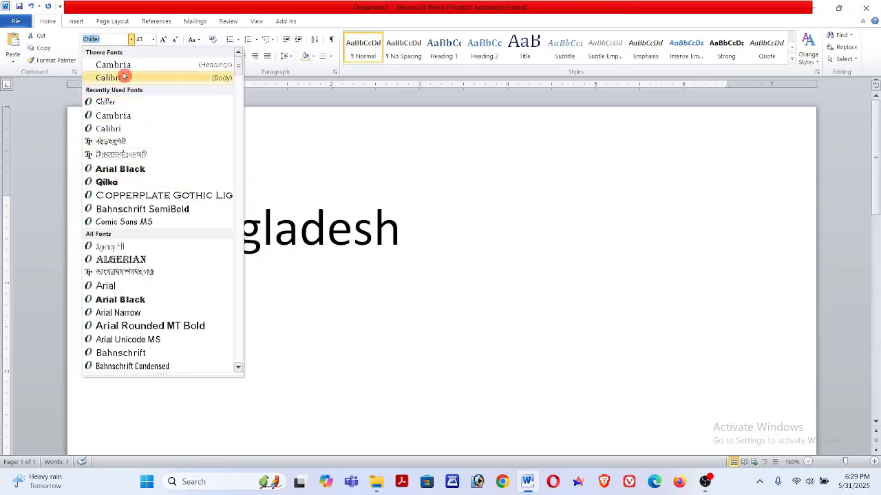
pyautogui.click(165, 79)
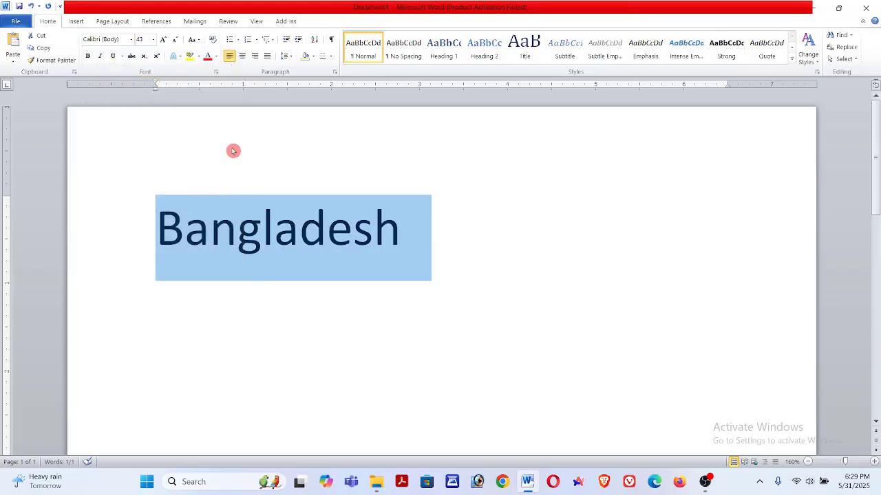
pyautogui.click(273, 216)
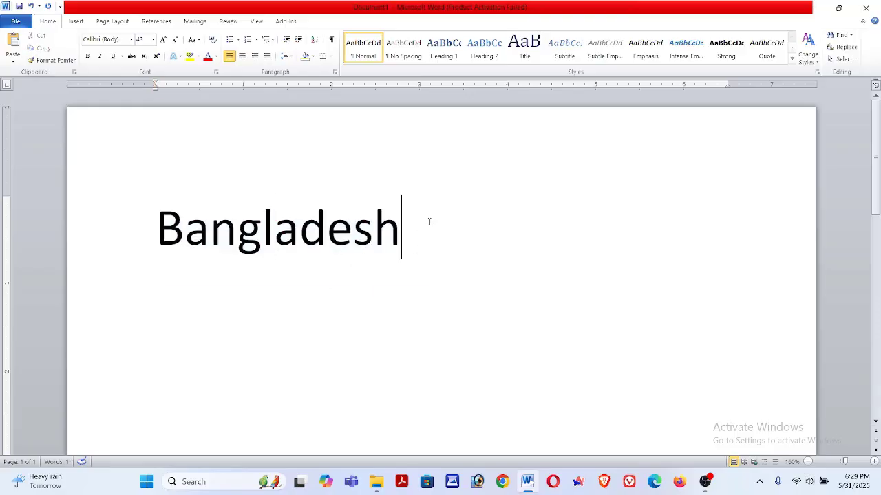
# Start a new line below "Bangladesh" and launch the Bijoy Bayanno keyboard app.
pyautogui.click(131, 39)
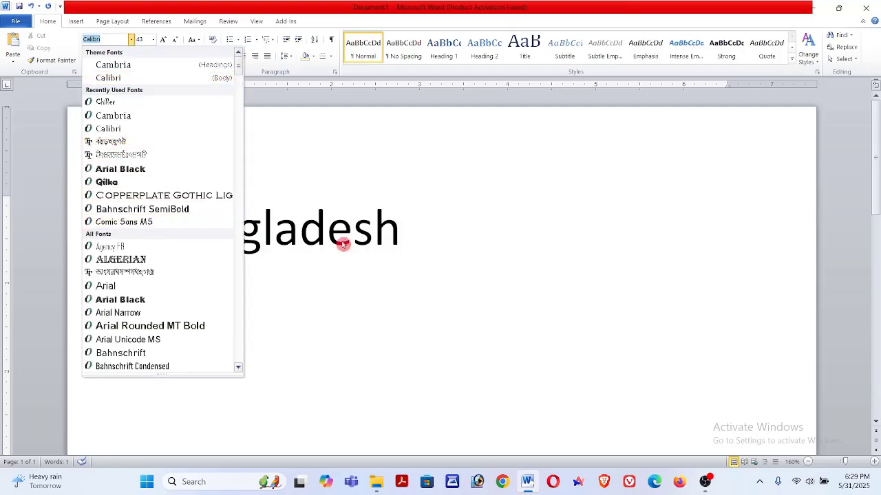
pyautogui.click(407, 287)
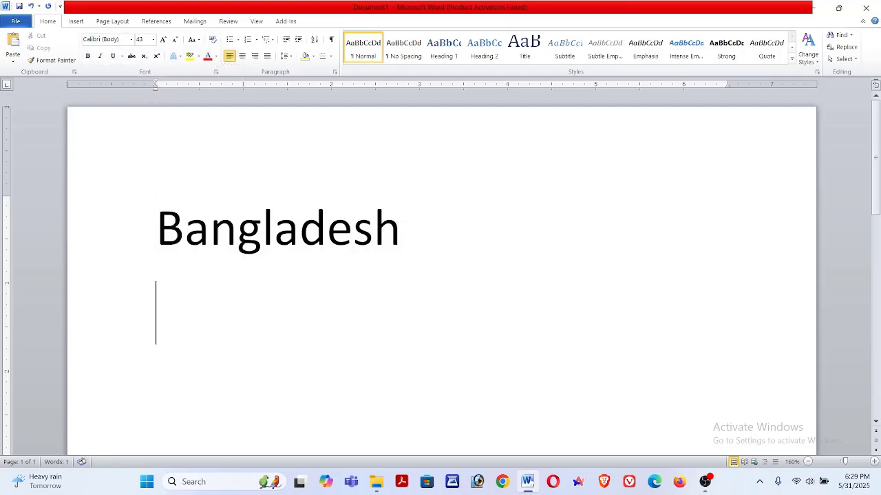
pyautogui.click(217, 485)
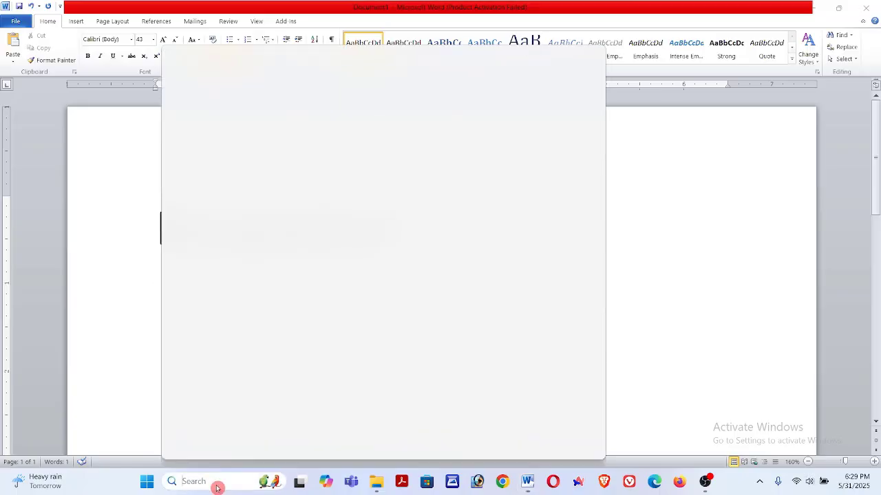
pyautogui.write('bijoy')
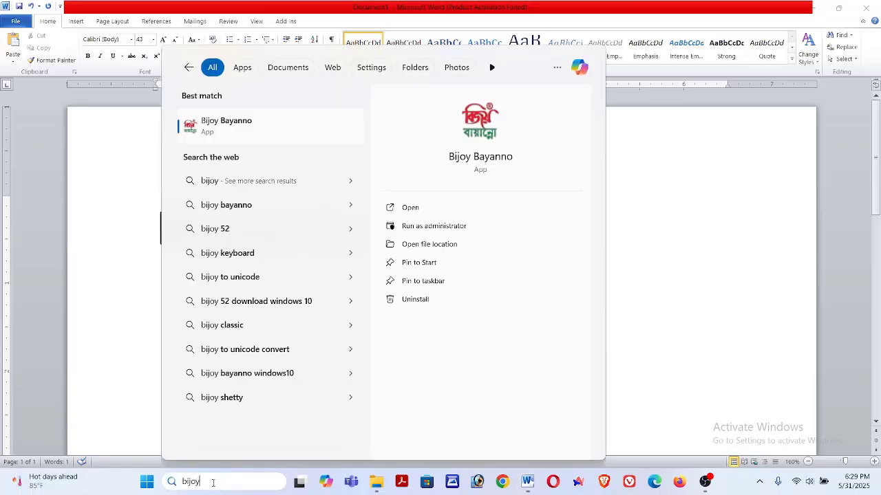
pyautogui.click(407, 203)
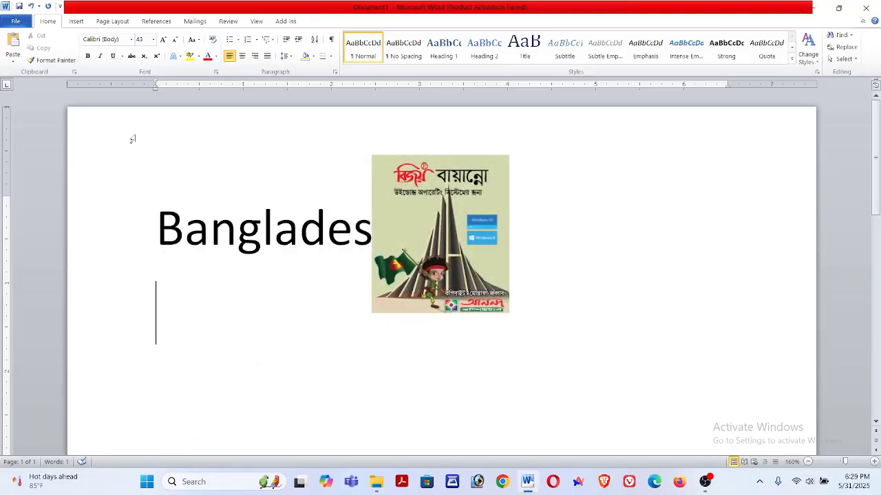
# Write "বাংলাদেশ" on the new line in the SutonnyMJ font using the Bijoy Classic keyboard layout.
pyautogui.click(131, 40)
pyautogui.click(124, 141)
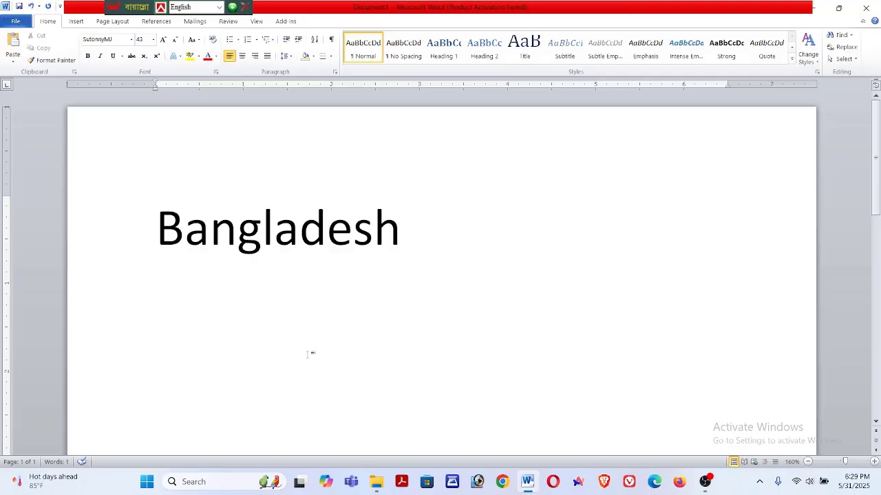
pyautogui.hotkey('ctrl', 'alt', 'b')
pyautogui.write('বাংলা')
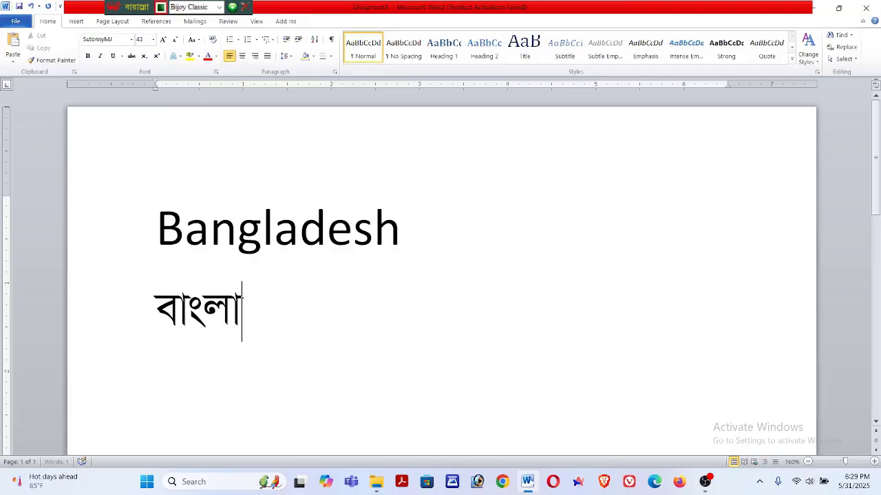
pyautogui.write('দেশ')
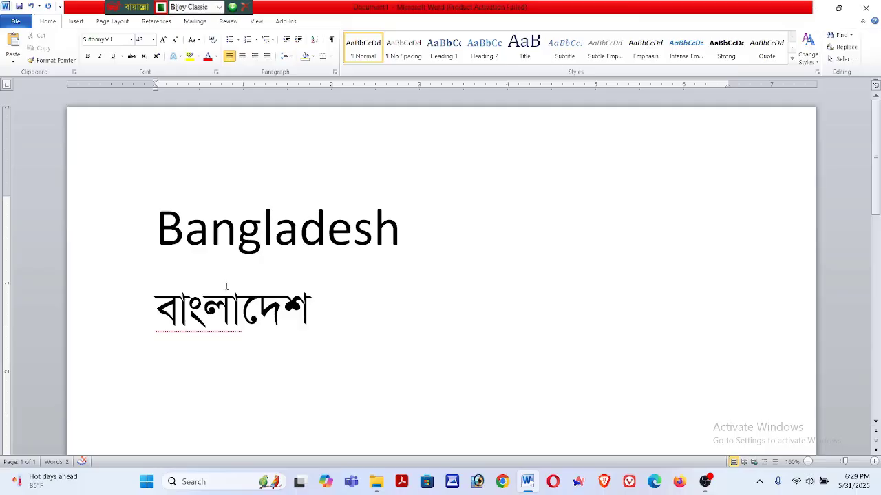
# Change the font of the word "বাংলাদেশ" to the Bangla font listed between Algerian and Arial.
pyautogui.tripleClick(349, 317)
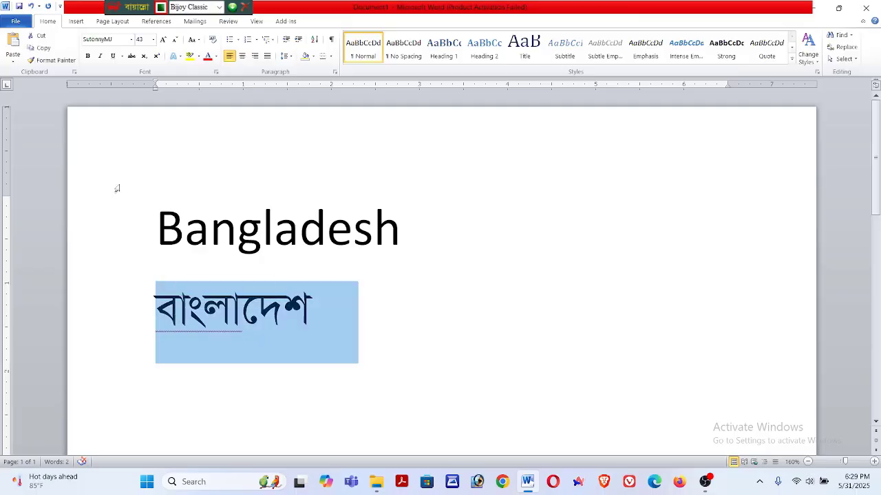
pyautogui.click(131, 39)
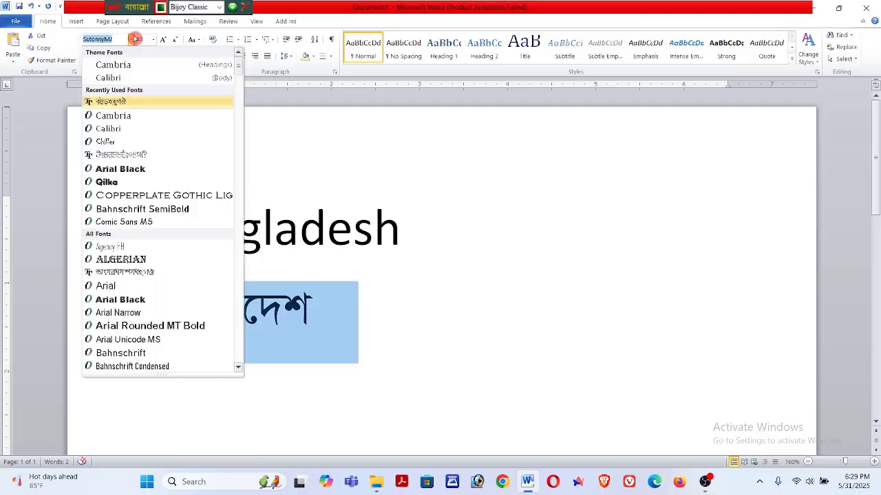
pyautogui.click(139, 271)
pyautogui.click(458, 274)
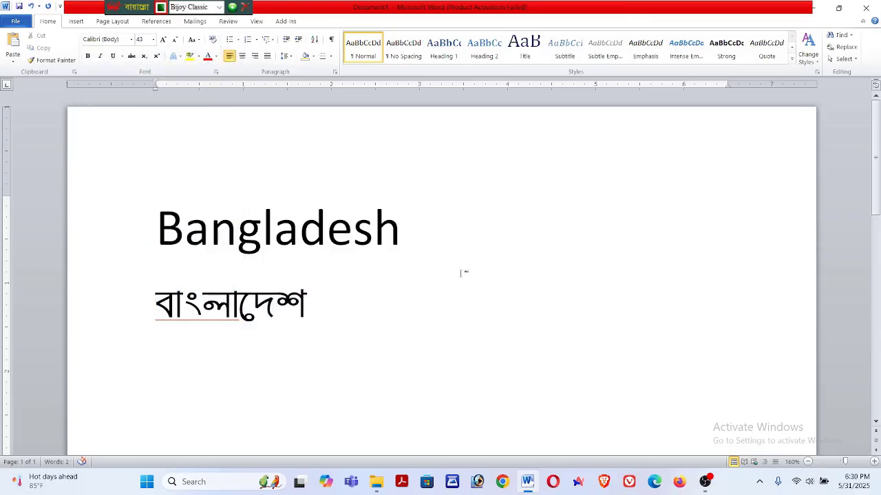
# Enlarge both words, "Bangladesh" and "বাংলাদেশ", together to font size 65.
pyautogui.moveTo(331, 322); pyautogui.dragTo(103, 252)
pyautogui.hotkey('ctrl', ']')
pyautogui.hotkey('ctrl', ']')
pyautogui.hotkey('ctrl', ']')
pyautogui.hotkey('ctrl', ']')
pyautogui.hotkey('ctrl', ']')
pyautogui.hotkey('ctrl', ']')
pyautogui.hotkey('ctrl', ']')
pyautogui.hotkey('ctrl', ']')
pyautogui.hotkey('ctrl', ']')
pyautogui.hotkey('ctrl', ']')
pyautogui.hotkey('ctrl', ']')
pyautogui.hotkey('ctrl', ']')
pyautogui.hotkey('ctrl', ']')
pyautogui.hotkey('ctrl', ']')
pyautogui.hotkey('ctrl', ']')
pyautogui.hotkey('ctrl', ']')
pyautogui.hotkey('ctrl', ']')
pyautogui.hotkey('ctrl', ']')
pyautogui.hotkey('ctrl', ']')
pyautogui.hotkey('ctrl', ']')
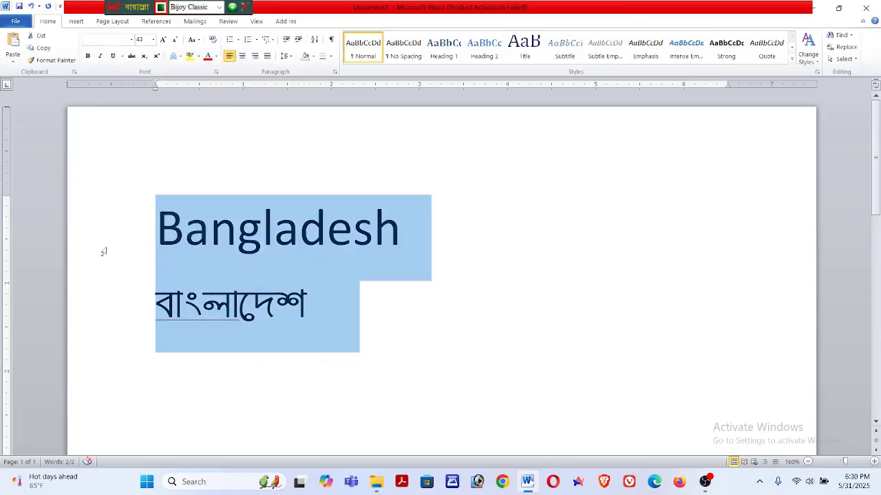
pyautogui.write(']')
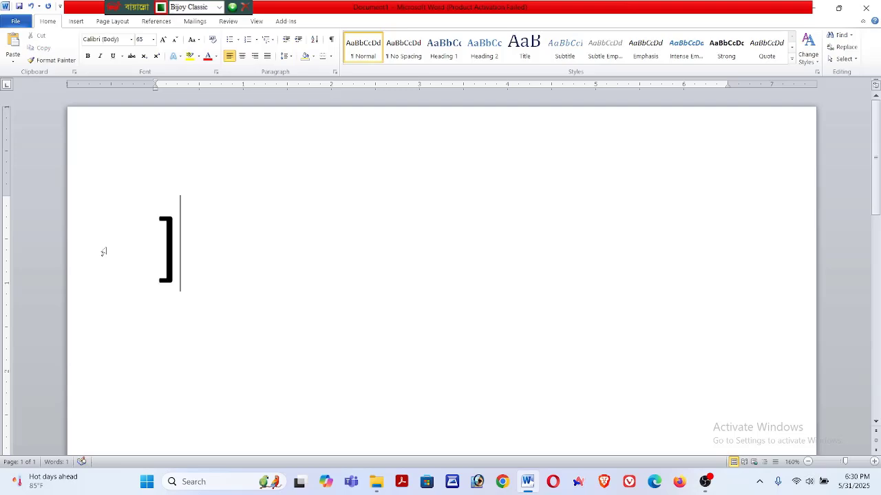
pyautogui.hotkey('ctrl', 'e')
pyautogui.press('BackSpace')
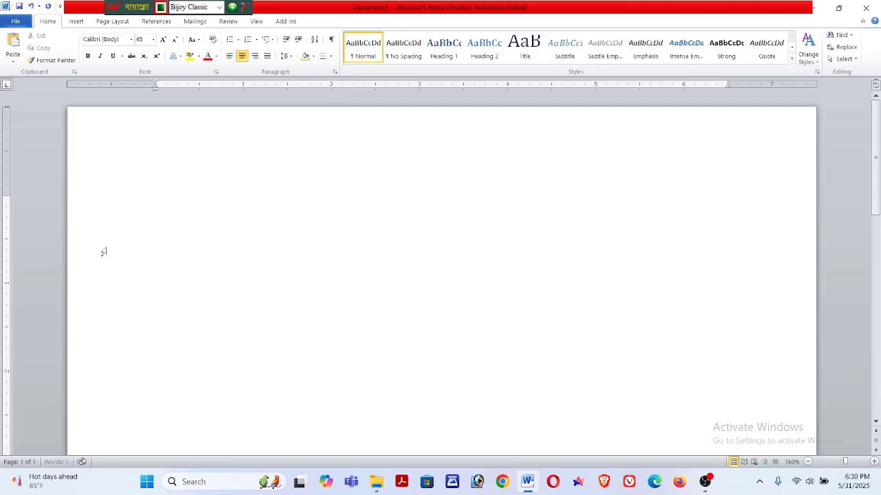
pyautogui.hotkey('ctrl', 'z')
pyautogui.hotkey('ctrl', 'z')
pyautogui.hotkey('ctrl', 'z')
pyautogui.hotkey('ctrl', 'z')
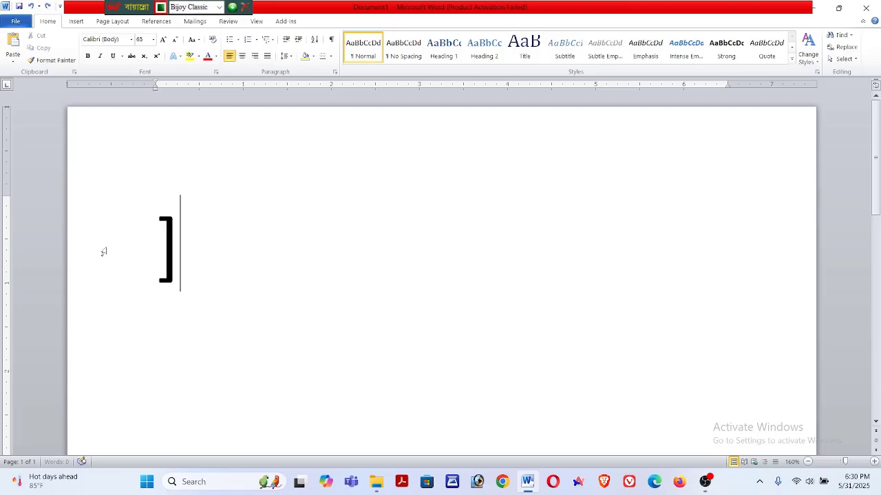
# Centre both lines of text horizontally on the page.
pyautogui.hotkey('ctrl', 'e')
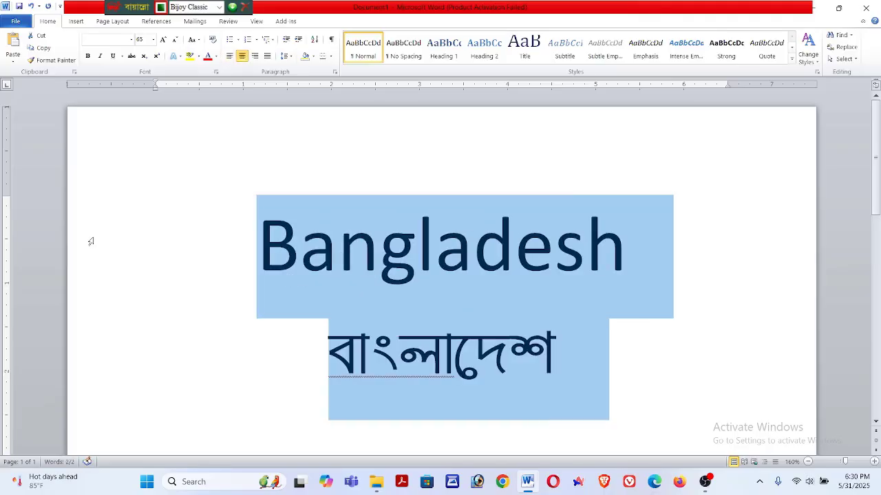
pyautogui.click(525, 286)
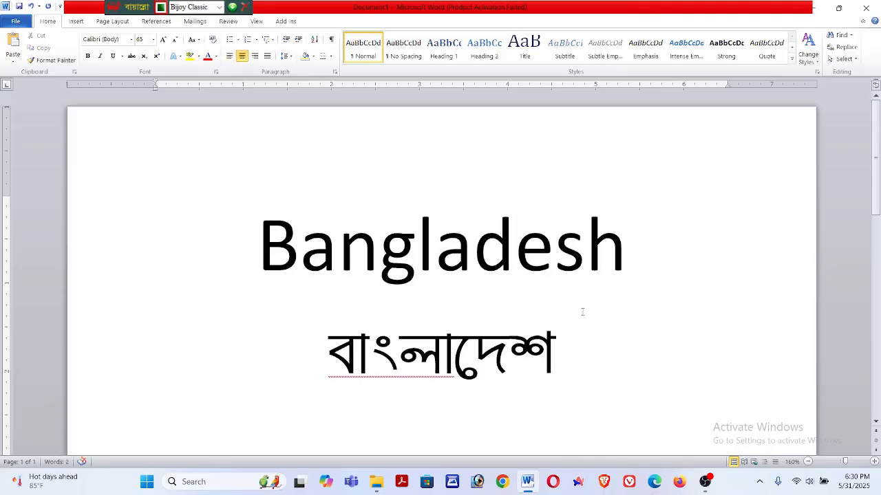
# Change the font of the Bangla word "বাংলাদেশ" to GangaSagarMJ.
pyautogui.tripleClick(560, 369)
pyautogui.click(130, 39)
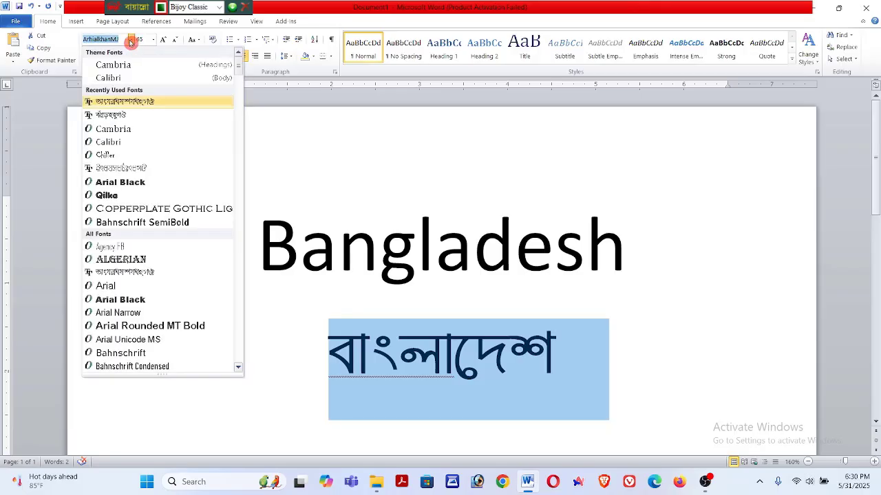
pyautogui.scroll(-3, 146, 238)
pyautogui.scroll(-20, 145, 237)
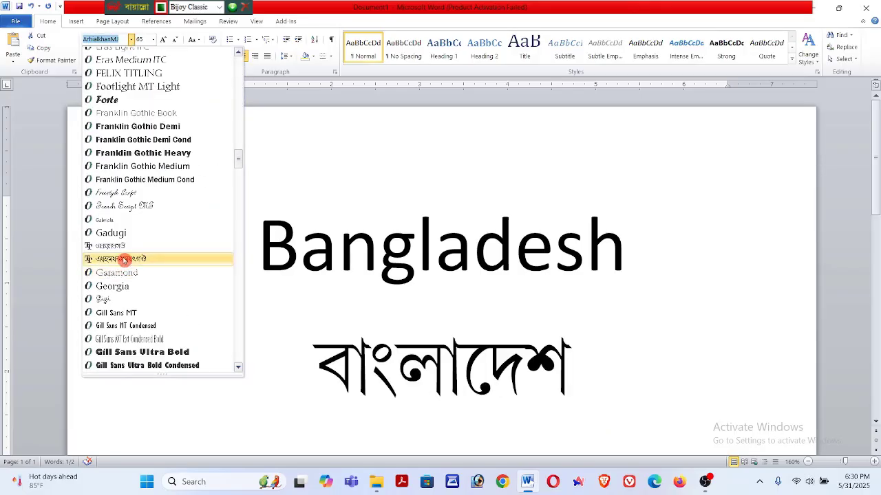
pyautogui.click(122, 259)
pyautogui.click(502, 379)
pyautogui.moveTo(577, 387); pyautogui.dragTo(348, 382)
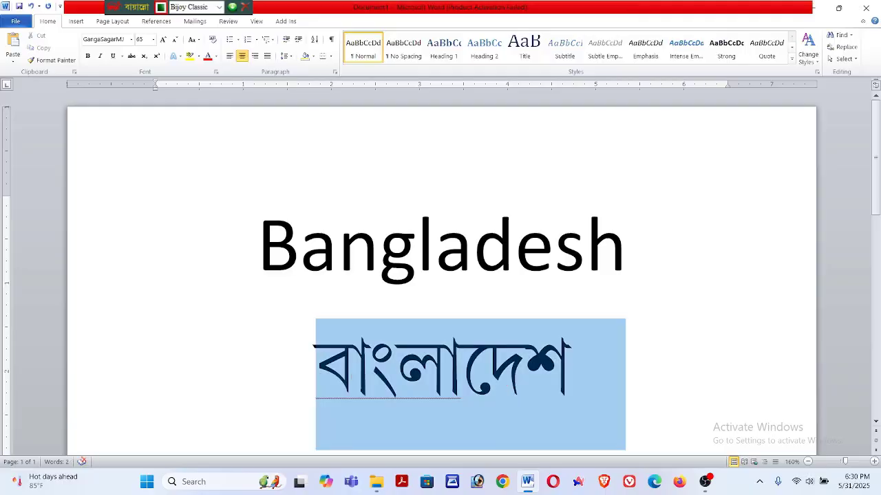
pyautogui.click(590, 385)
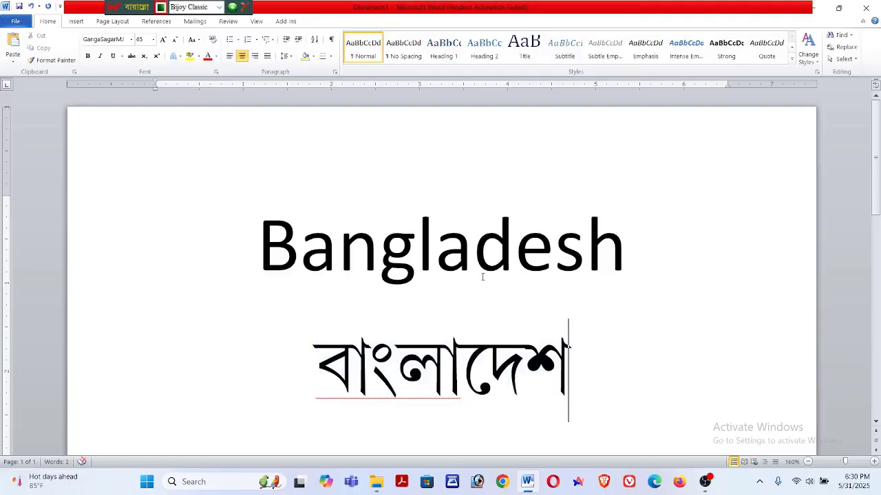
# Set the font size of the English word "Bangladesh" to 16.
pyautogui.click(153, 42)
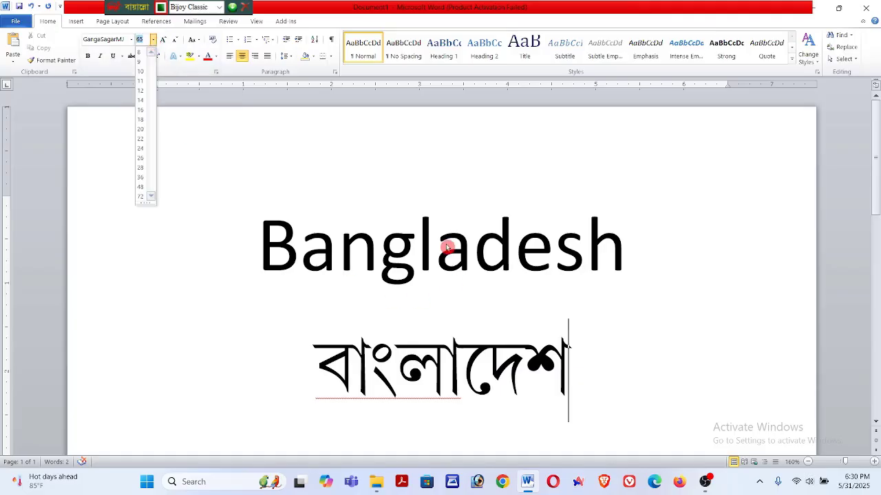
pyautogui.click(385, 255)
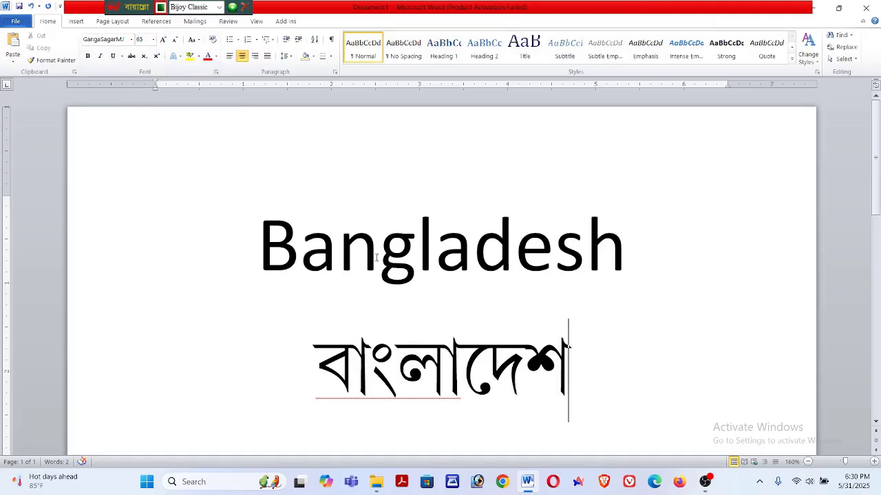
pyautogui.click(333, 235)
pyautogui.moveTo(639, 246); pyautogui.dragTo(241, 198)
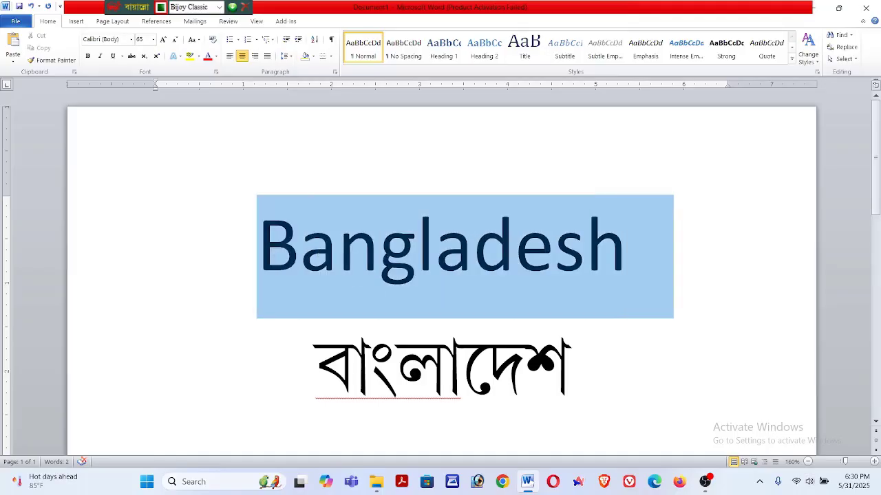
pyautogui.click(154, 40)
pyautogui.click(141, 114)
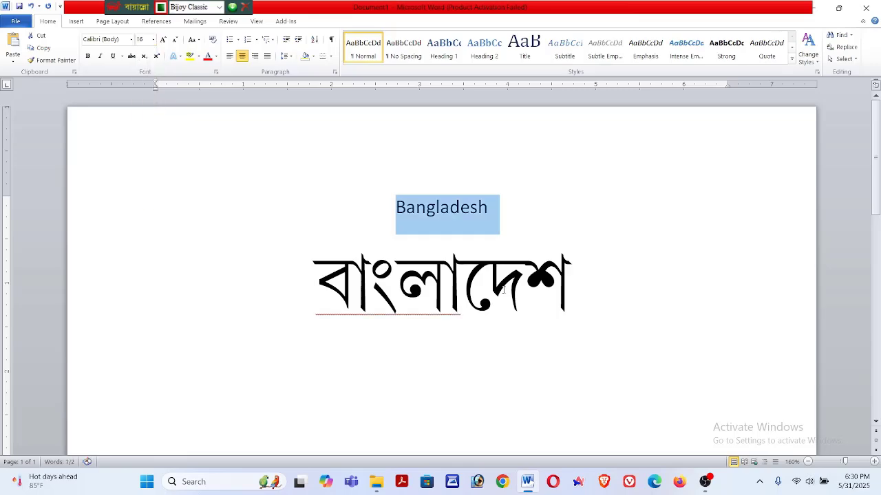
# Set the font size of the Bangla word "বাংলাদেশ" to 24.
pyautogui.press('Right')
pyautogui.moveTo(604, 298); pyautogui.dragTo(305, 285)
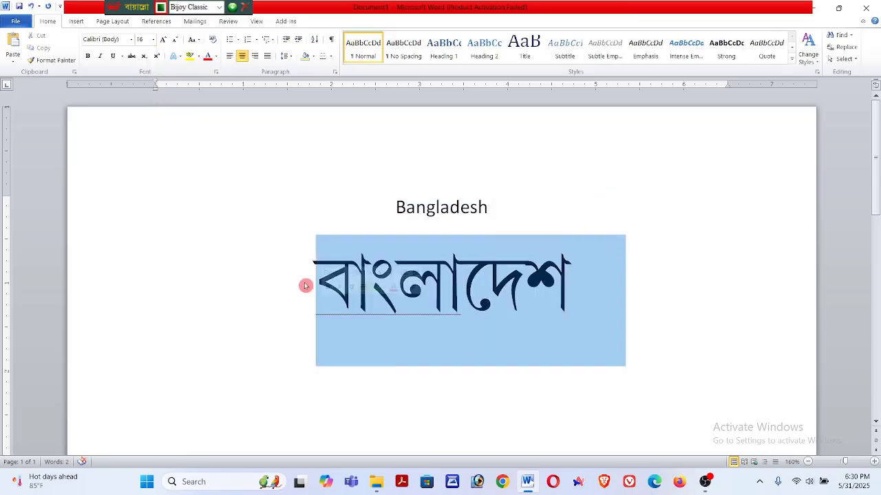
pyautogui.click(153, 40)
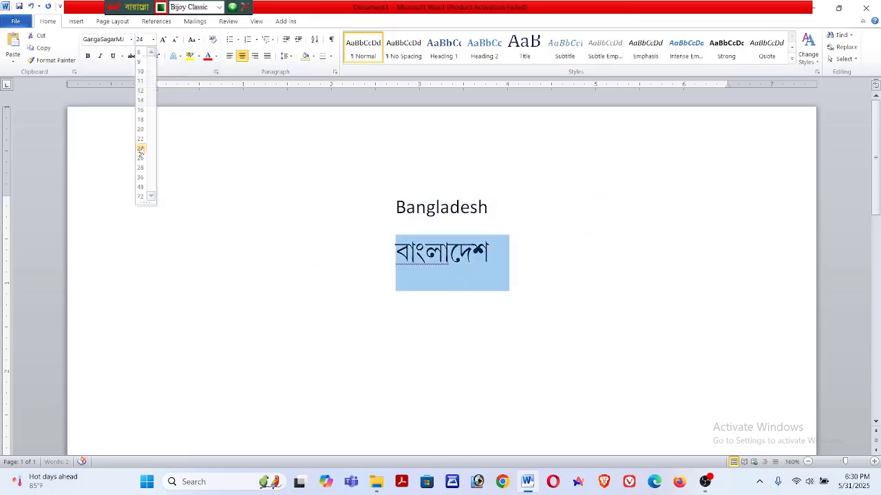
pyautogui.click(141, 148)
pyautogui.click(576, 280)
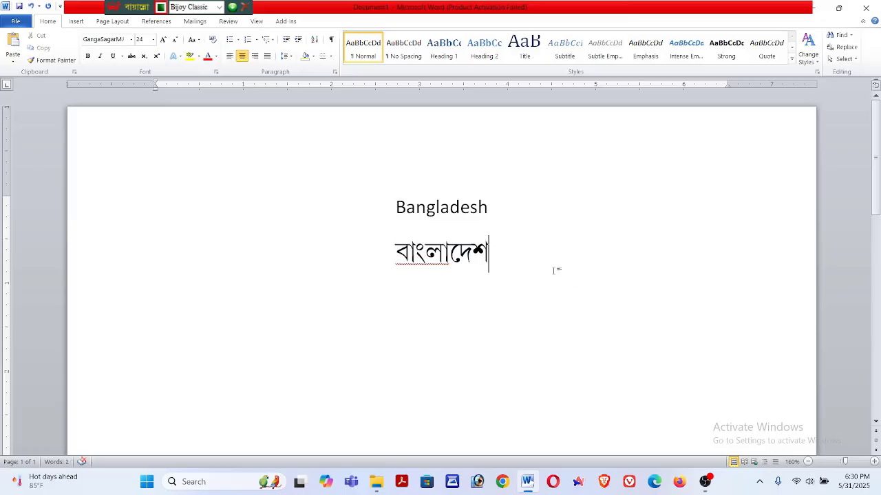
# Set the font size of both the English and the Bangla word to 72.
pyautogui.moveTo(495, 251); pyautogui.dragTo(344, 218)
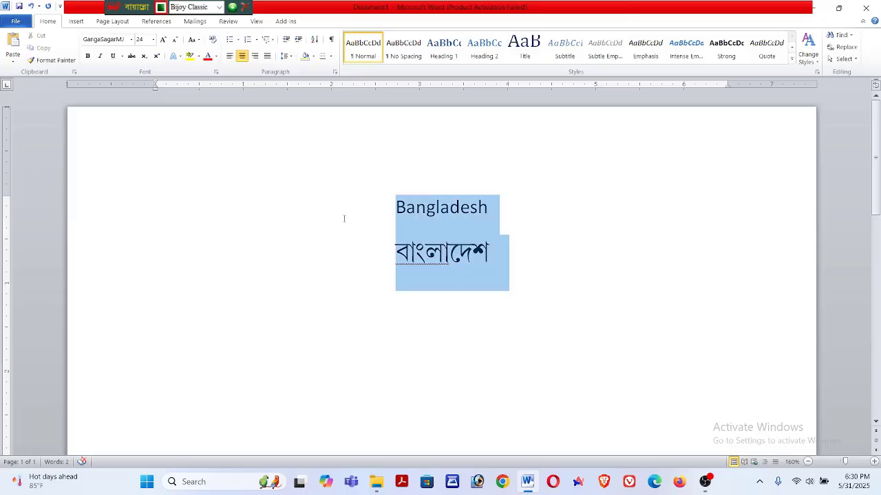
pyautogui.click(153, 40)
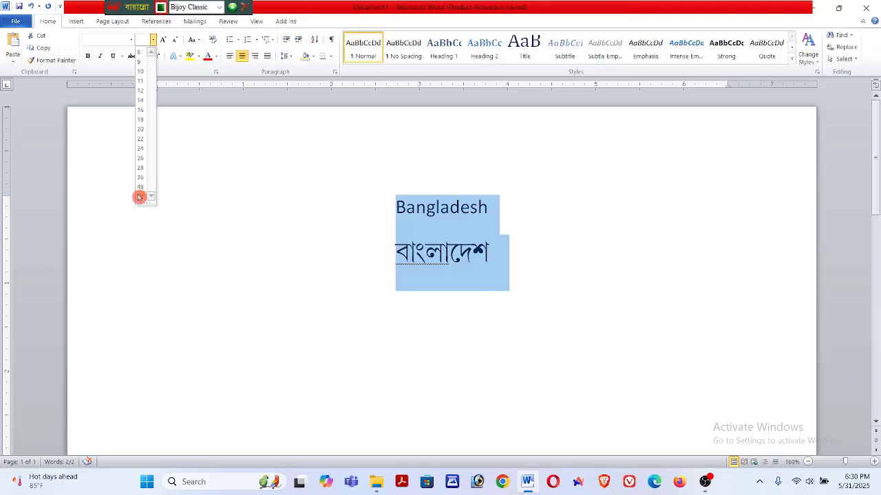
pyautogui.click(141, 196)
pyautogui.click(502, 236)
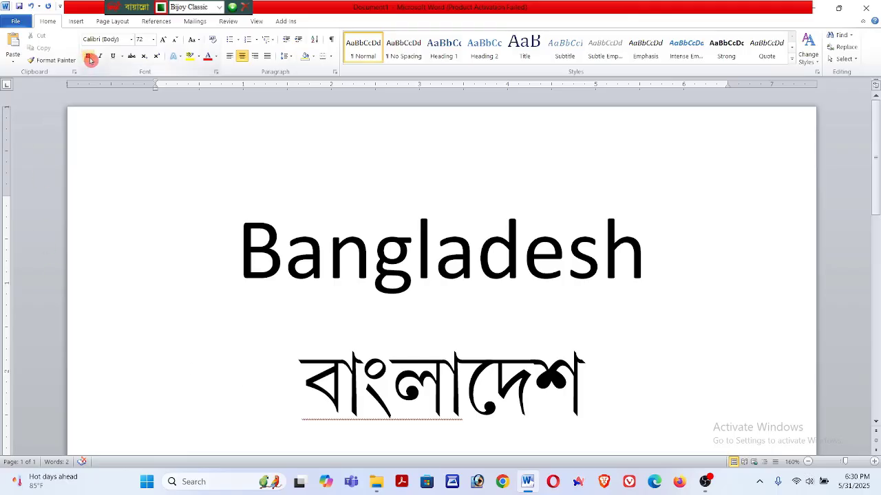
# Make the word "Bangladesh" bold, and do the same for "বাংলাদেশ" on the second line.
pyautogui.click(418, 258)
pyautogui.moveTo(646, 266); pyautogui.dragTo(133, 213)
pyautogui.click(87, 58)
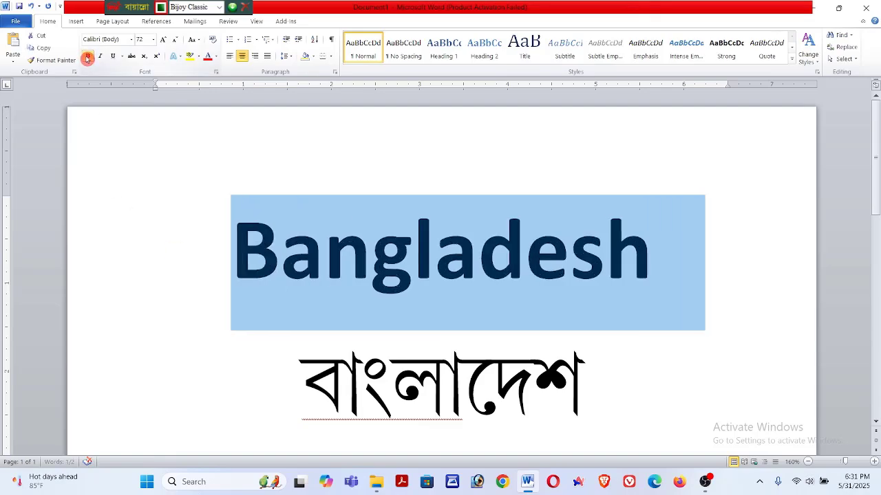
pyautogui.click(612, 266)
pyautogui.tripleClick(613, 395)
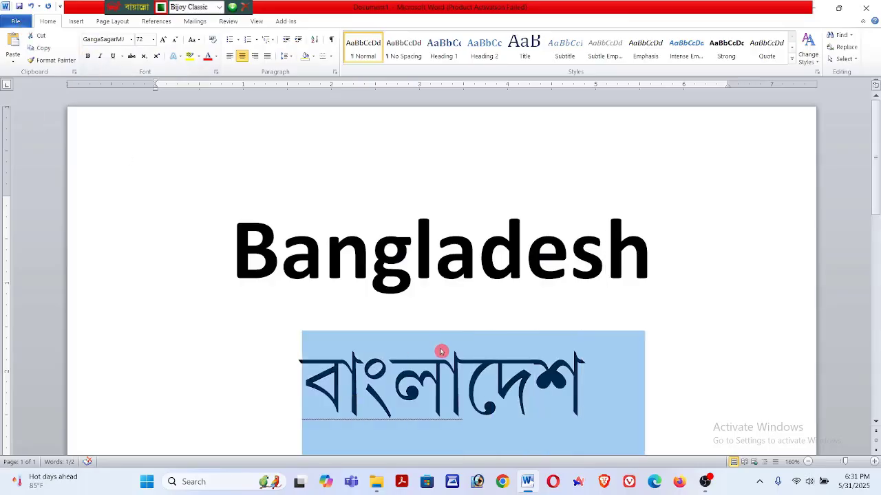
pyautogui.click(87, 57)
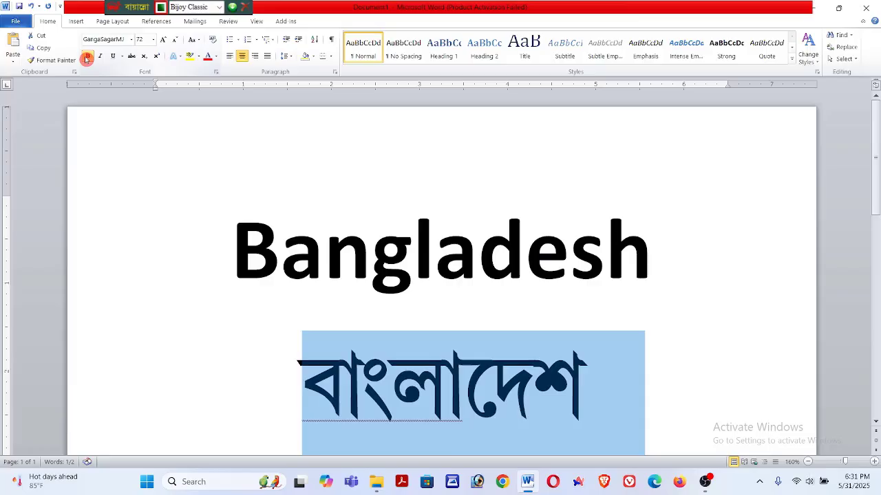
pyautogui.click(552, 375)
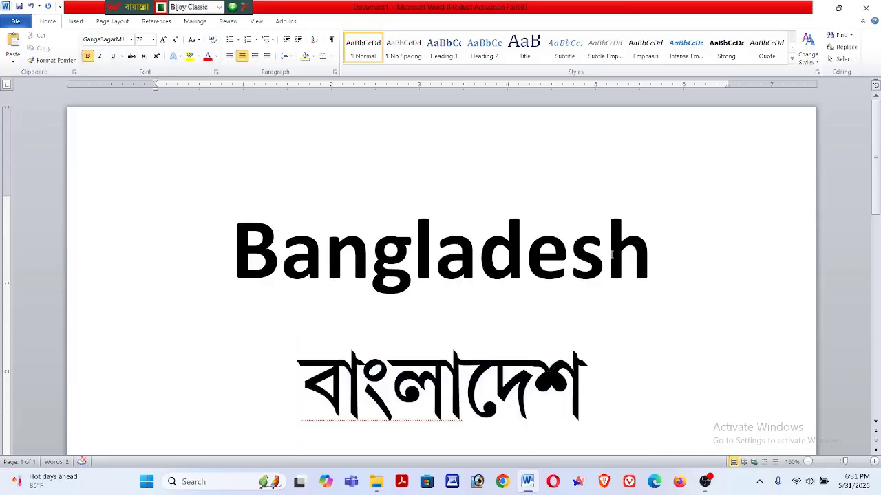
# Remove the bold formatting from "Bangladesh" and from "বাংলাদেশ".
pyautogui.moveTo(681, 270); pyautogui.dragTo(244, 285)
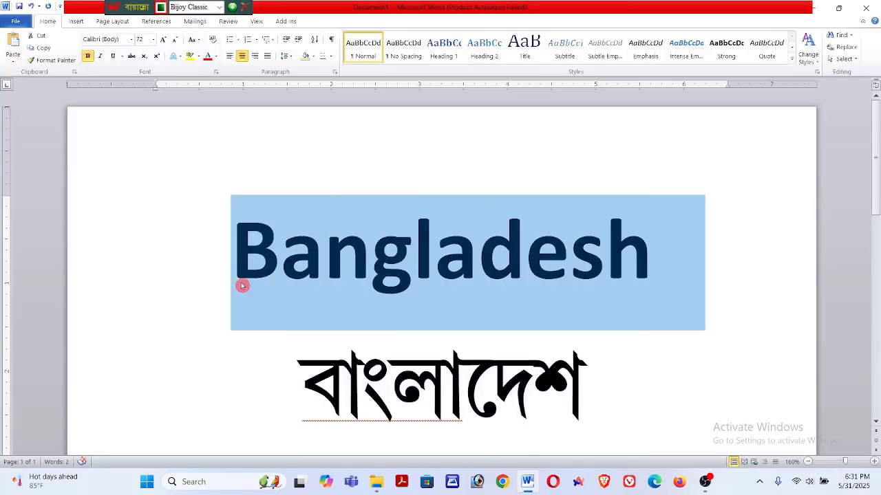
pyautogui.click(88, 56)
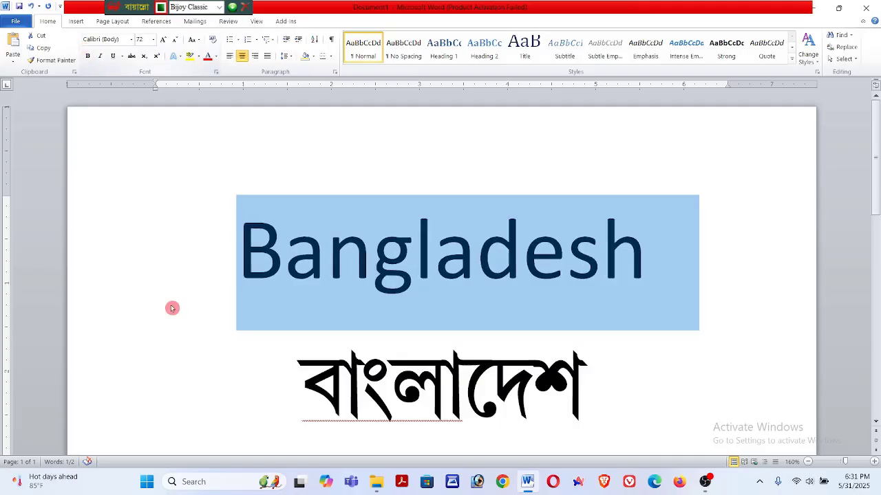
pyautogui.click(536, 384)
pyautogui.doubleClick(536, 384)
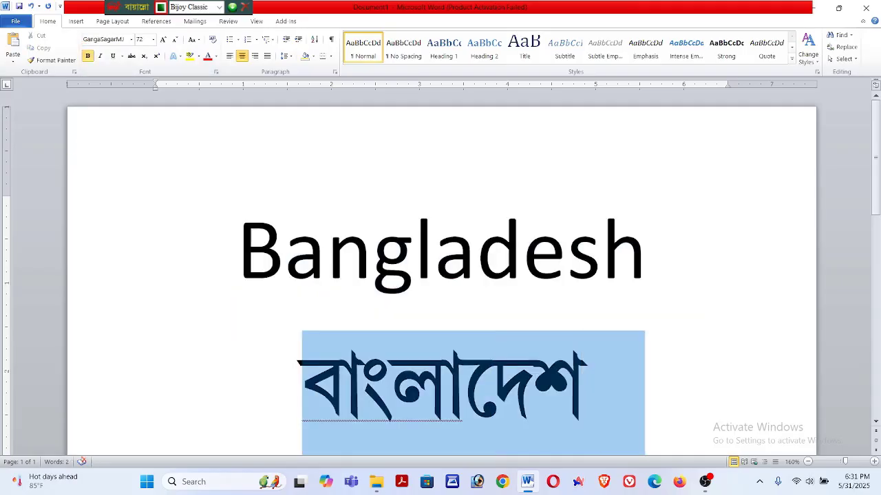
pyautogui.click(88, 56)
pyautogui.click(131, 189)
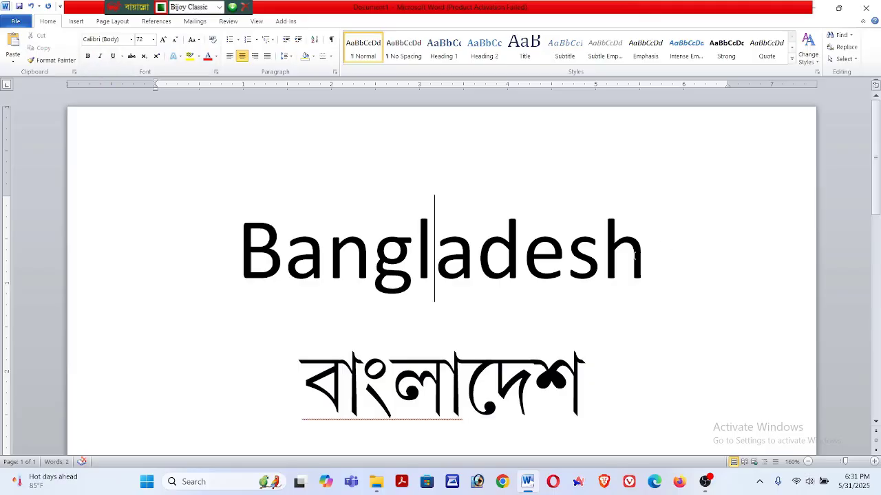
# Apply italic and underline formatting to the word "Bangladesh".
pyautogui.moveTo(653, 264); pyautogui.dragTo(226, 252)
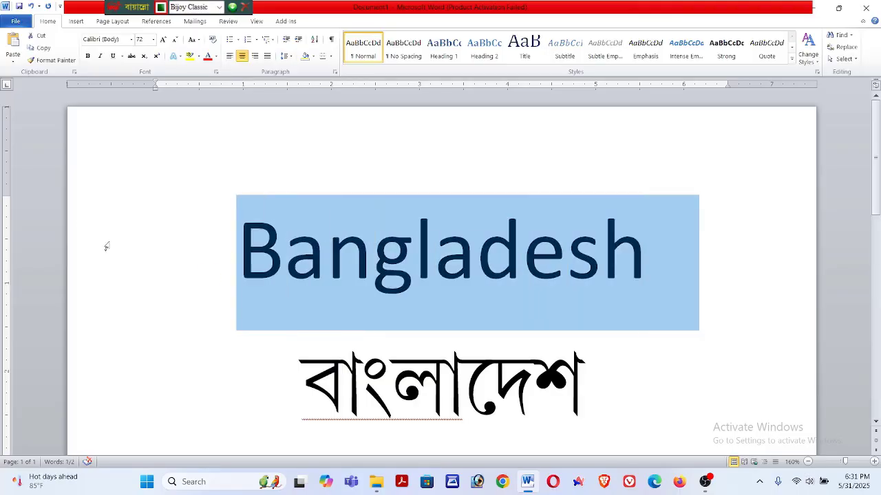
pyautogui.click(100, 57)
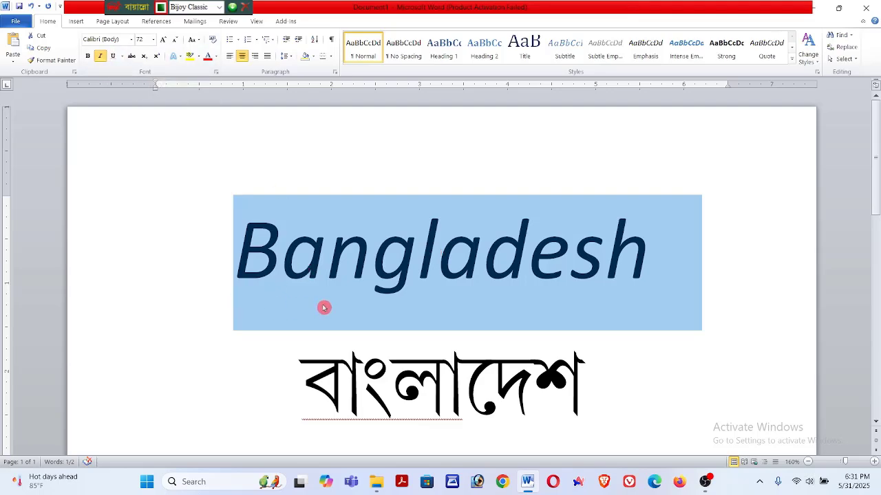
pyautogui.click(117, 59)
pyautogui.click(481, 183)
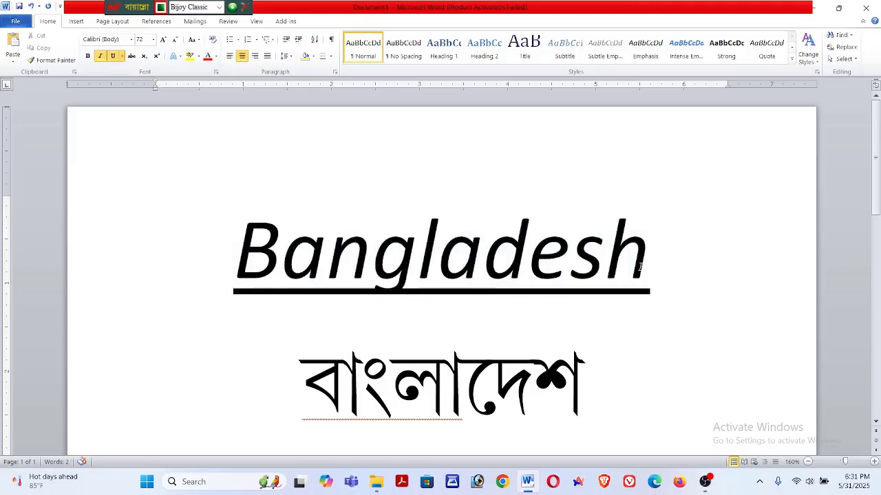
# Remove the underline and the italics from the word "Bangladesh".
pyautogui.moveTo(659, 270); pyautogui.dragTo(248, 261)
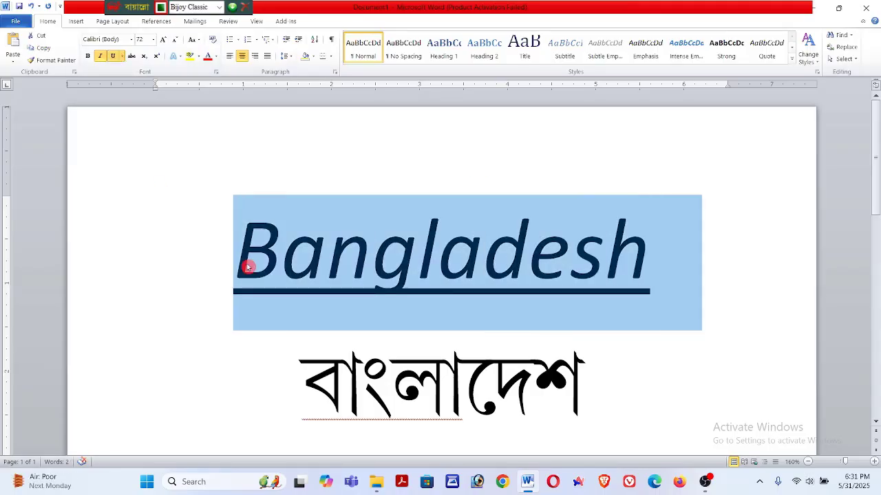
pyautogui.click(113, 55)
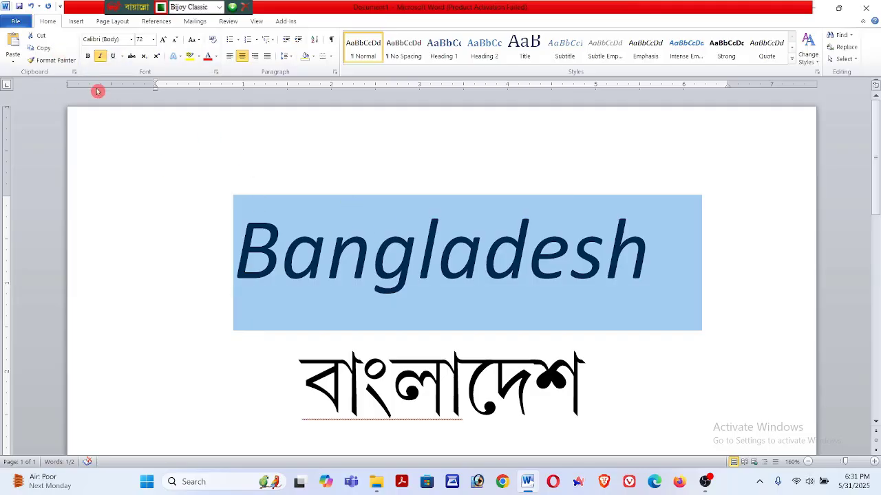
pyautogui.click(100, 56)
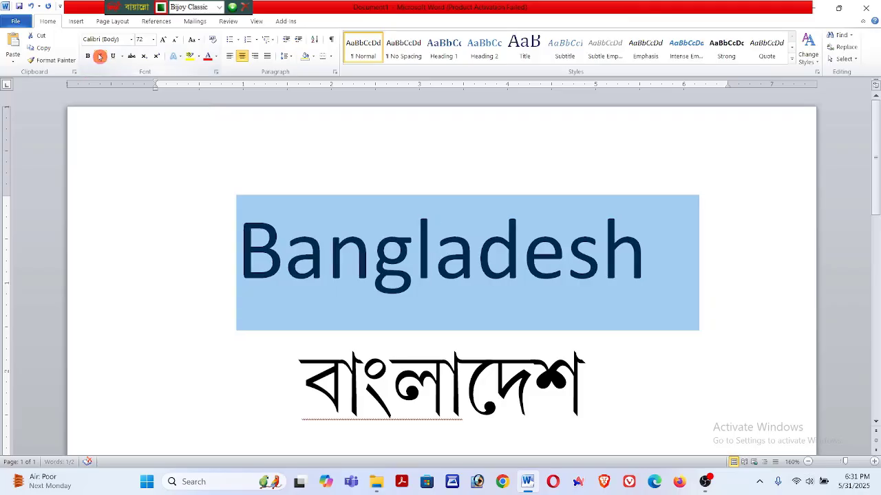
pyautogui.click(504, 259)
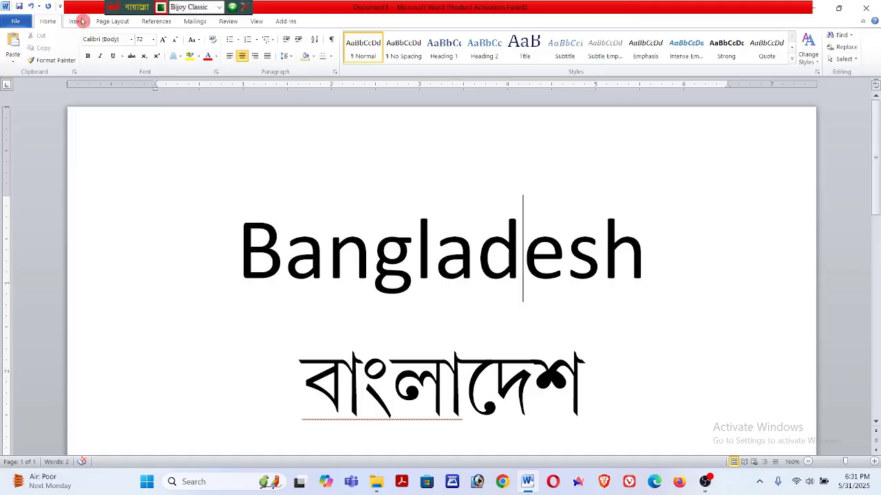
# Preview other typefaces on the word "Bangladesh" and keep it in Calibri (Body).
pyautogui.click(131, 39)
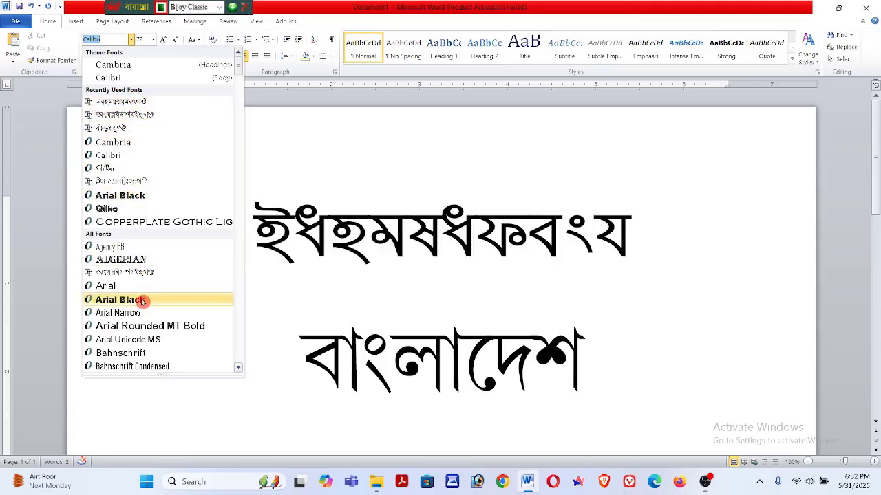
pyautogui.click(127, 78)
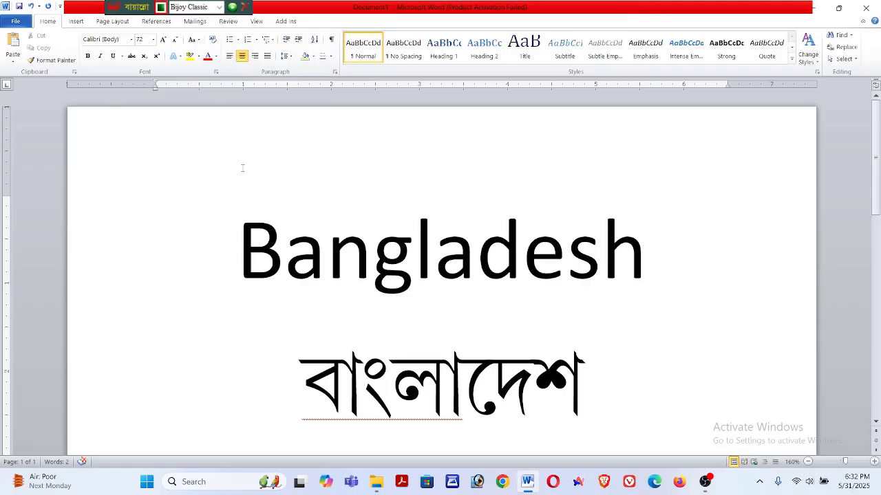
# Select the word "Bangladesh" and set its font color to the standard blue.
pyautogui.click(351, 257)
pyautogui.moveTo(645, 265); pyautogui.dragTo(336, 264)
pyautogui.moveTo(261, 260); pyautogui.dragTo(233, 260)
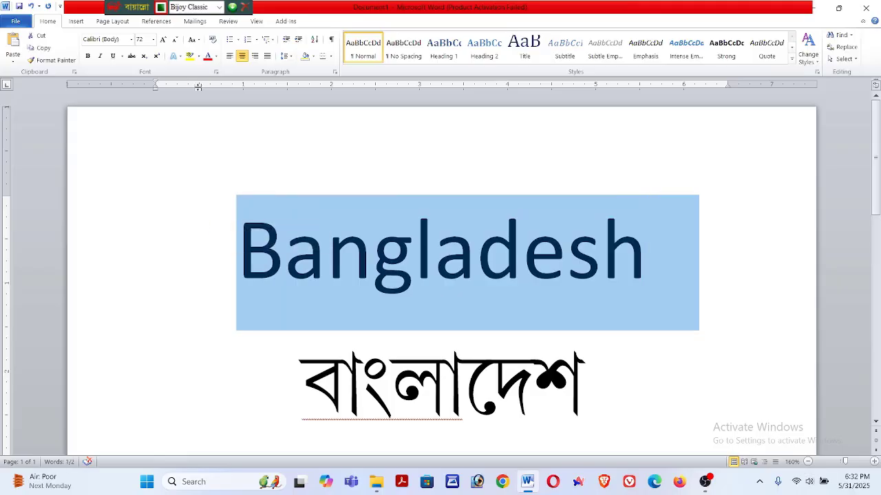
pyautogui.click(218, 59)
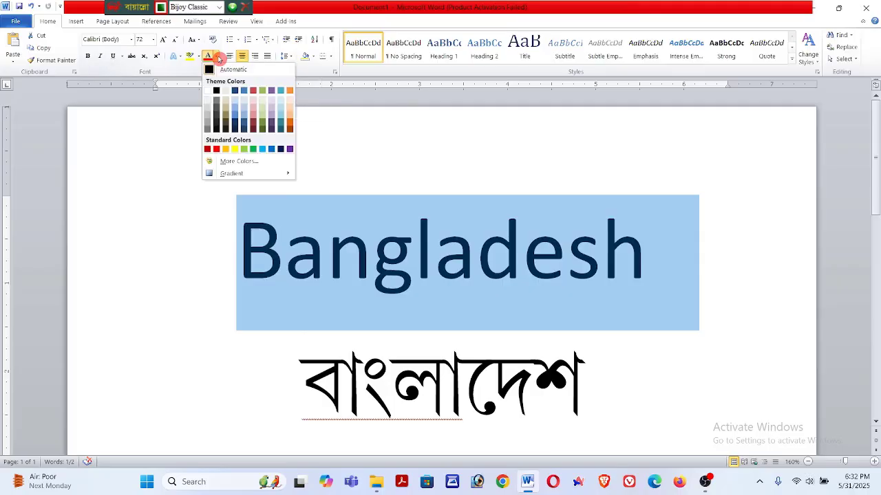
pyautogui.click(275, 152)
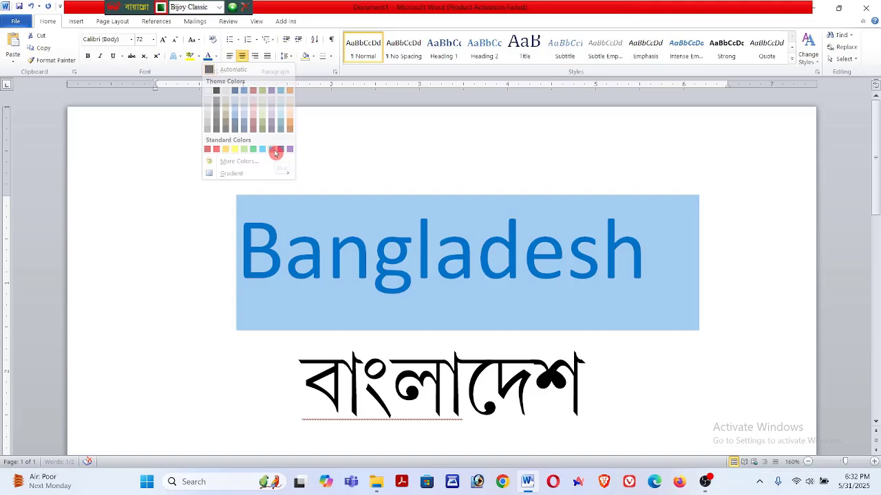
pyautogui.click(200, 212)
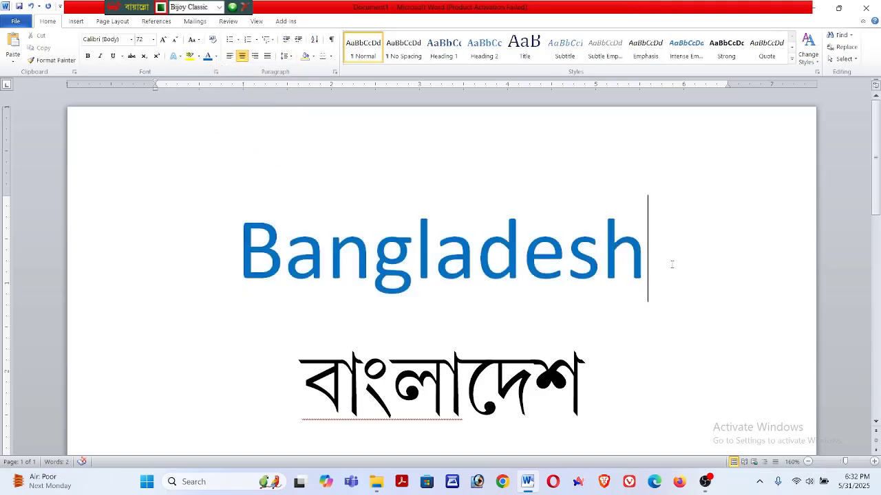
# Change the font color of "Bangladesh" to the standard dark blue, followed by the standard red.
pyautogui.moveTo(670, 261); pyautogui.dragTo(222, 252)
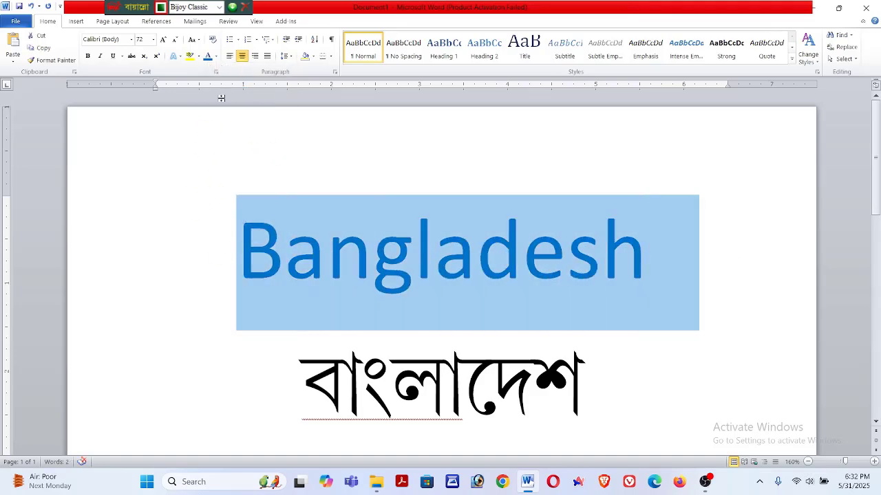
pyautogui.click(216, 57)
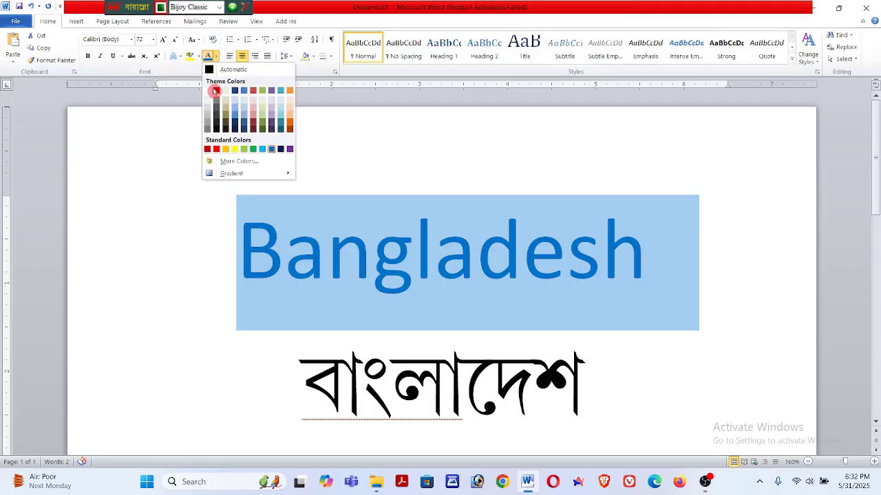
pyautogui.click(285, 151)
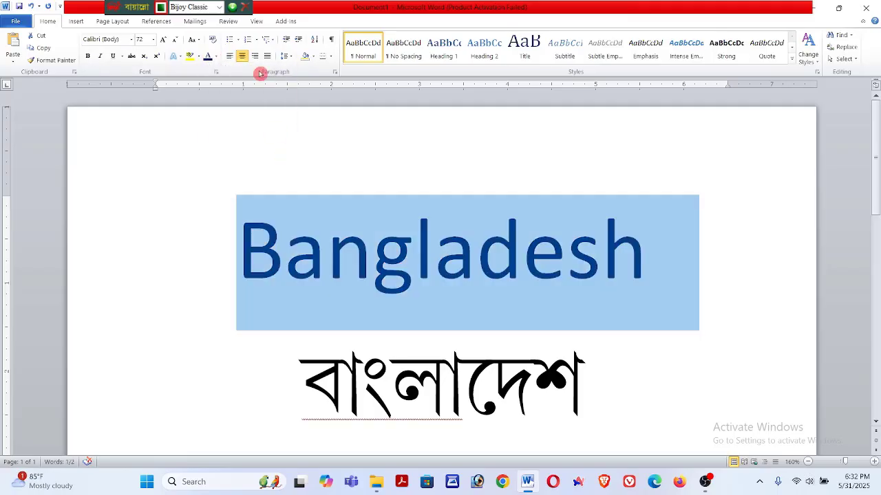
pyautogui.click(218, 56)
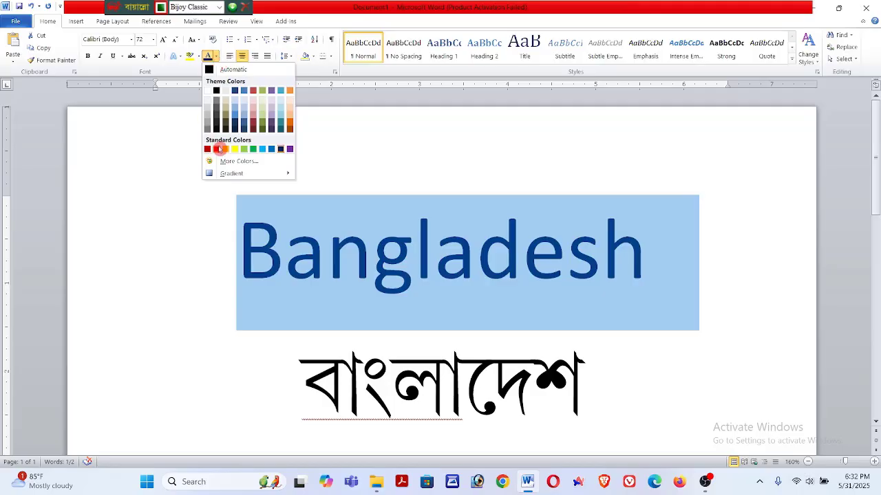
pyautogui.click(216, 150)
pyautogui.click(582, 355)
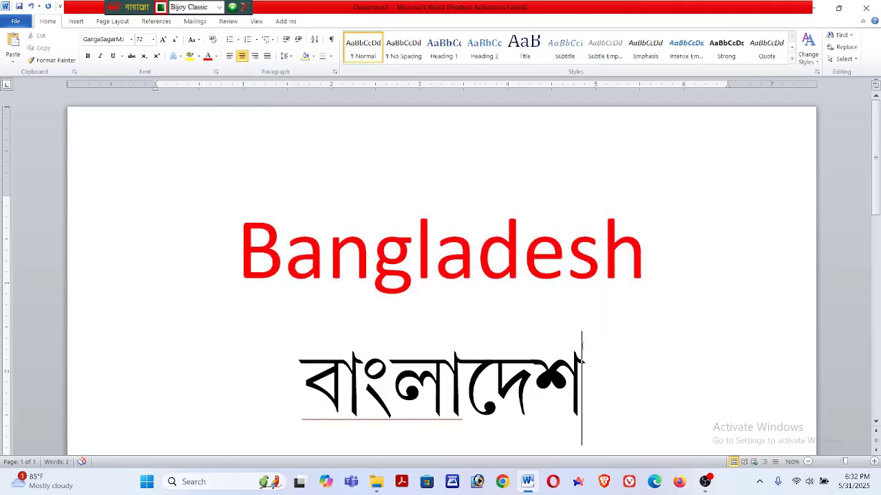
# Reset the font color of "Bangladesh" to Automatic.
pyautogui.moveTo(664, 239); pyautogui.dragTo(237, 241)
pyautogui.click(217, 56)
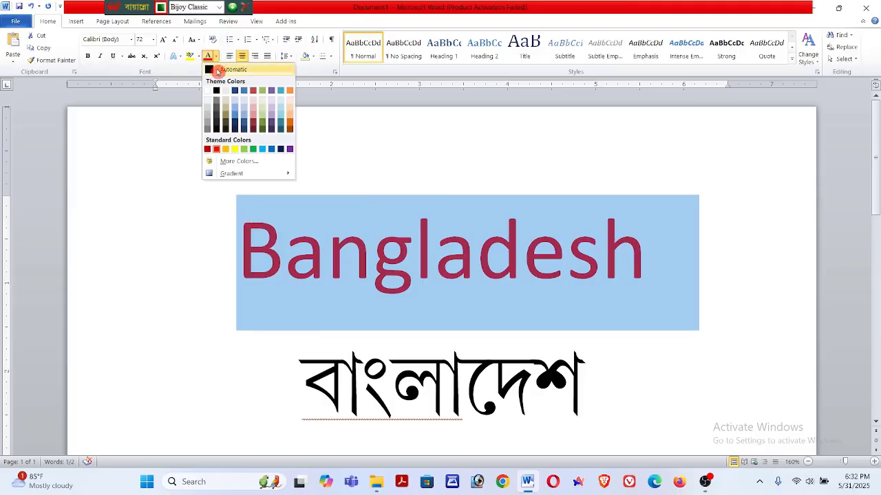
pyautogui.click(210, 70)
pyautogui.click(172, 218)
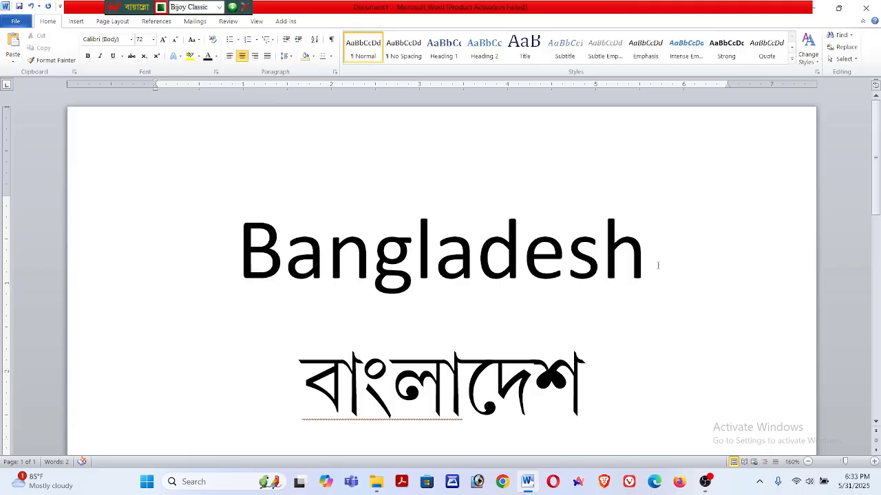
# Preview several theme font colors on the word "Bangladesh" without applying any of them.
pyautogui.moveTo(650, 259); pyautogui.dragTo(258, 138)
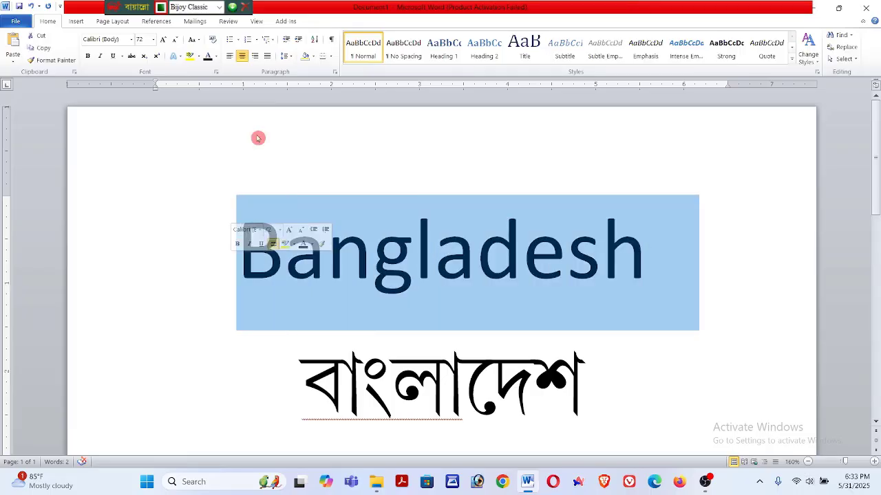
pyautogui.click(215, 55)
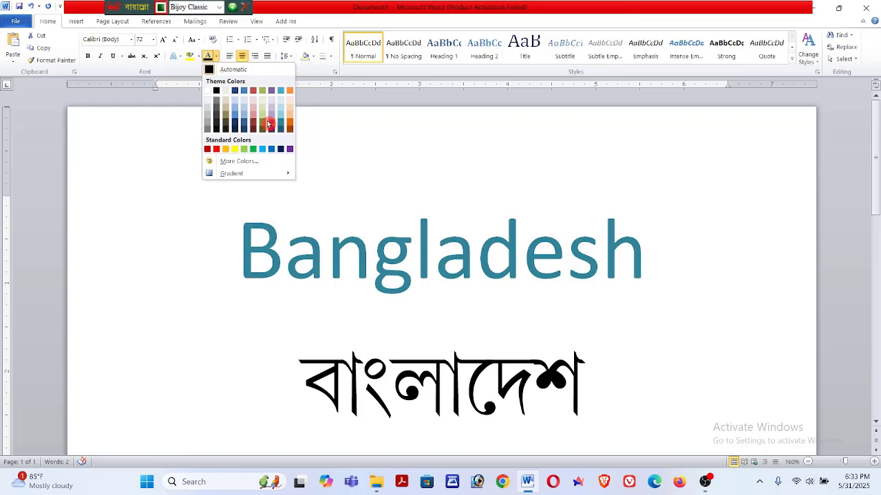
pyautogui.click(481, 146)
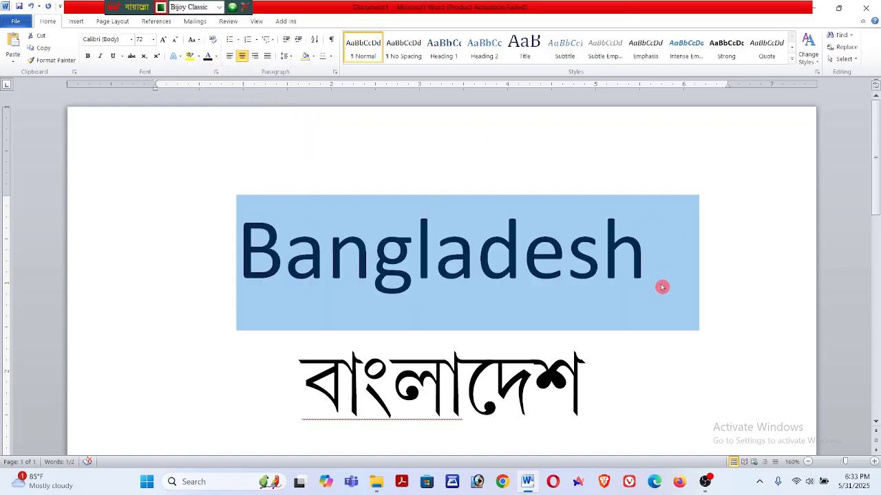
# Highlight the word "Bangladesh" in yellow and replace the highlight with green.
pyautogui.click(191, 58)
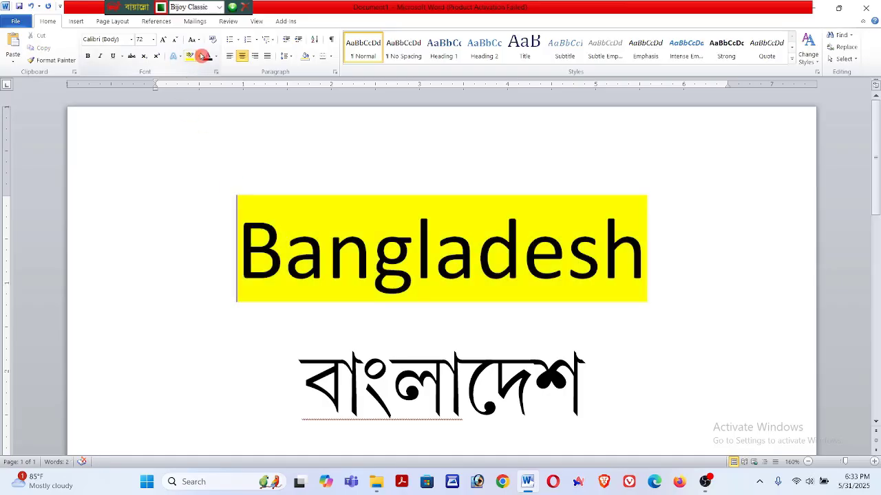
pyautogui.click(199, 57)
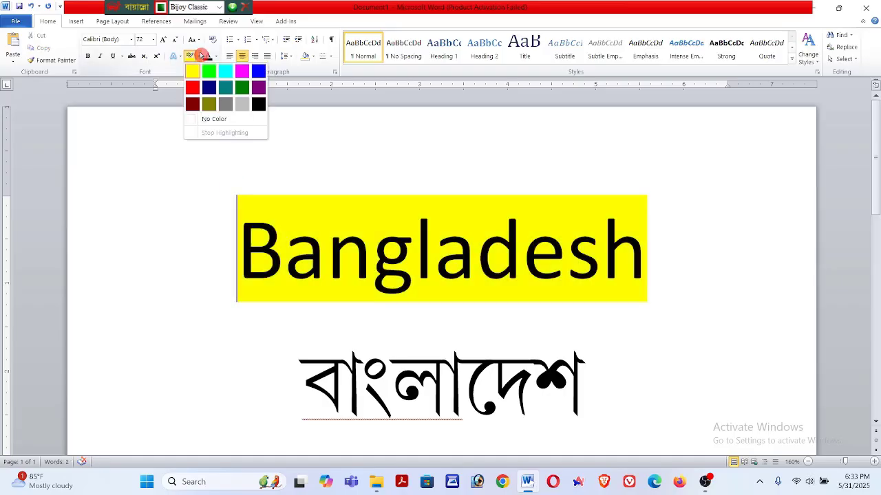
pyautogui.click(242, 89)
pyautogui.moveTo(646, 255); pyautogui.dragTo(241, 269)
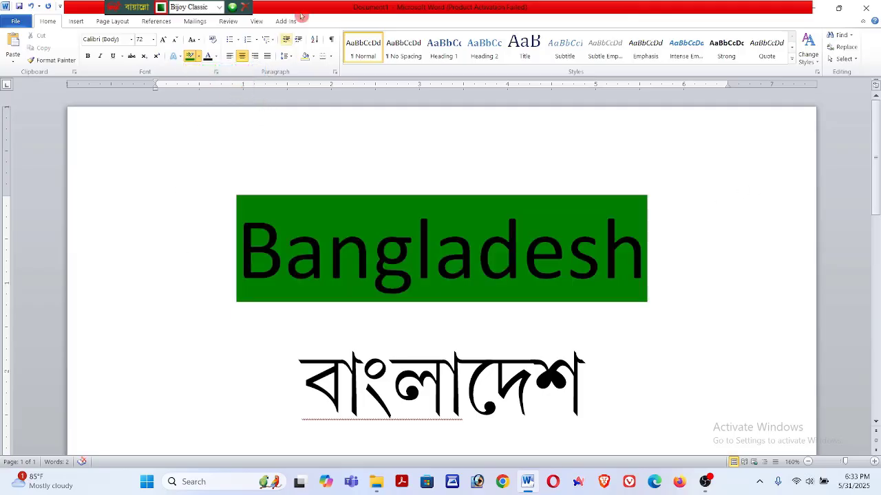
# Remove the text highlight from the word "Bangladesh".
pyautogui.click(200, 57)
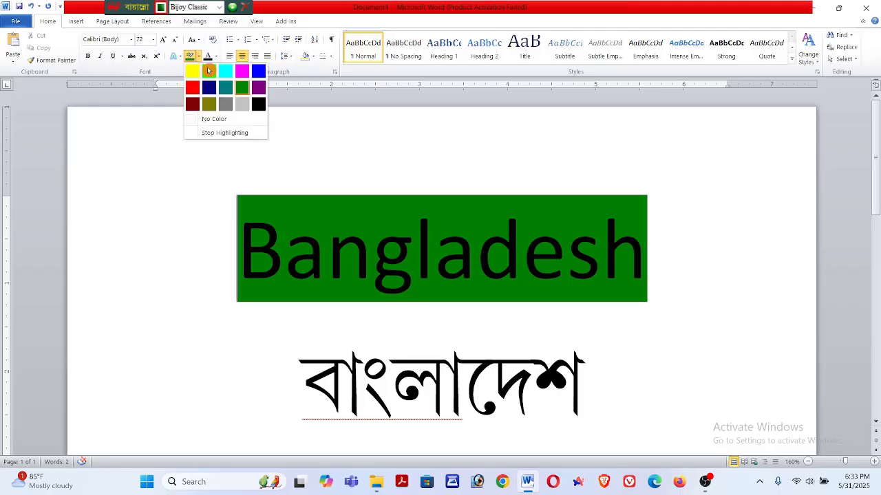
pyautogui.click(230, 134)
pyautogui.moveTo(715, 263); pyautogui.dragTo(207, 253)
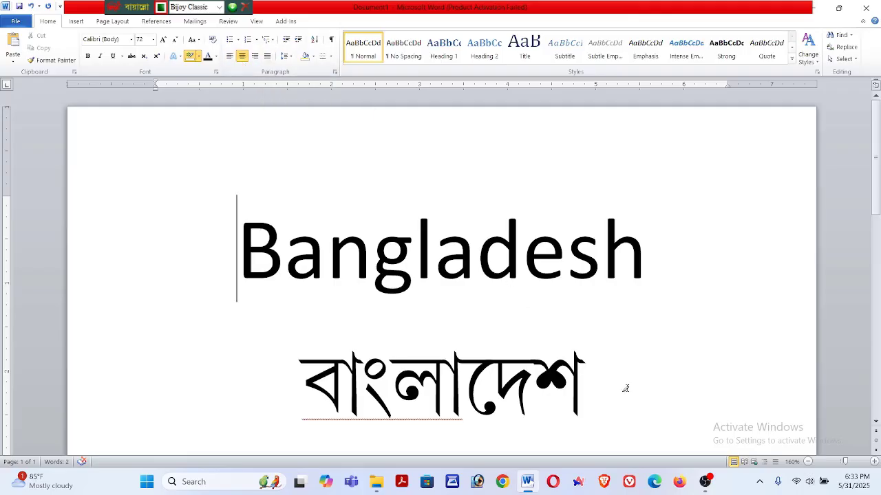
# Delete the Bangla word "বাংলাদেশ" from the second line.
pyautogui.moveTo(648, 407); pyautogui.dragTo(300, 338)
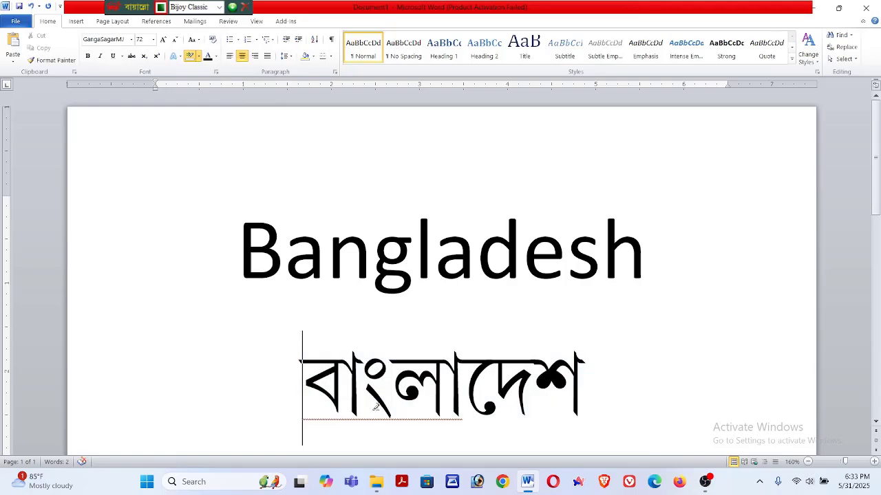
pyautogui.press('Delete')
pyautogui.moveTo(633, 394); pyautogui.dragTo(238, 389)
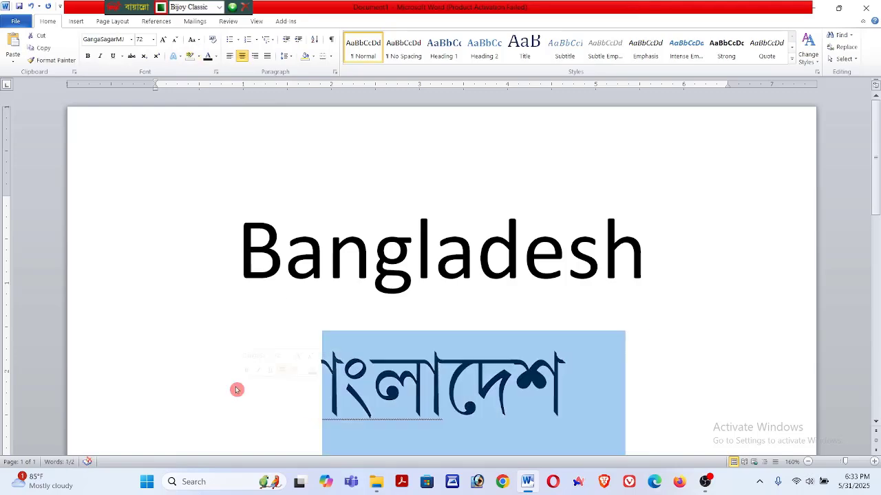
pyautogui.press('BackSpace')
pyautogui.press('BackSpace')
# Left-align the word "Bangladesh" and reduce its font size to 24.
pyautogui.click(234, 254)
pyautogui.hotkey('ctrl', 'l')
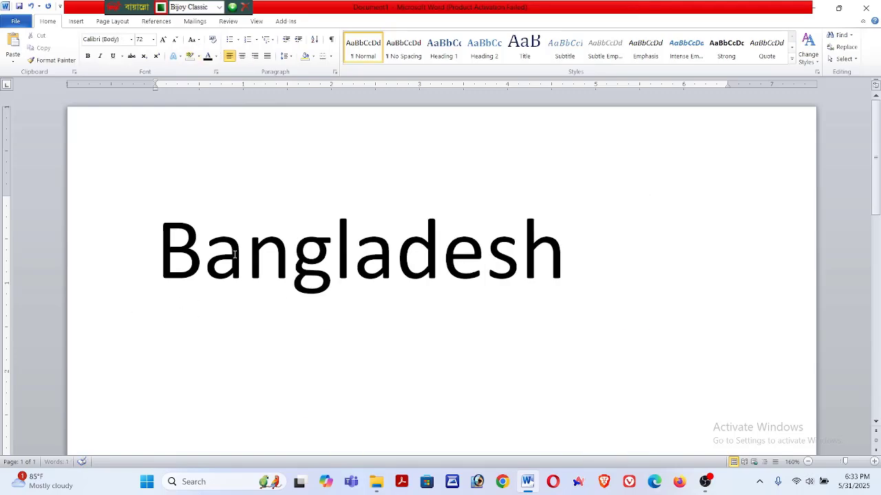
pyautogui.moveTo(576, 262); pyautogui.dragTo(119, 275)
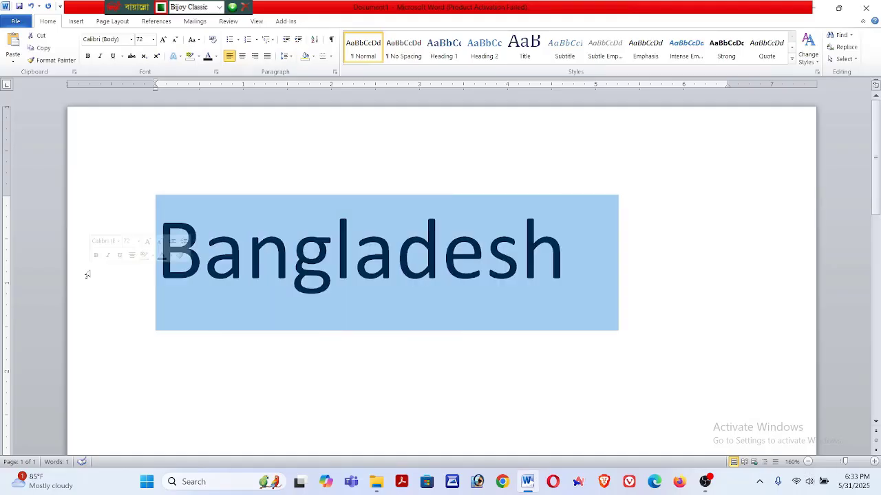
pyautogui.hotkey('ctrl', '[')
pyautogui.hotkey('ctrl', '[')
pyautogui.hotkey('ctrl', '[')
pyautogui.hotkey('ctrl', '[')
pyautogui.hotkey('ctrl', '[')
pyautogui.hotkey('ctrl', '[')
pyautogui.hotkey('ctrl', '[')
pyautogui.hotkey('ctrl', '[')
pyautogui.hotkey('ctrl', '[')
pyautogui.hotkey('ctrl', '[')
pyautogui.hotkey('ctrl', '[')
pyautogui.hotkey('ctrl', '[')
pyautogui.hotkey('ctrl', '[')
pyautogui.hotkey('ctrl', '[')
pyautogui.hotkey('ctrl', '[')
pyautogui.hotkey('ctrl', '[')
pyautogui.hotkey('ctrl', '[')
pyautogui.hotkey('ctrl', '[')
pyautogui.hotkey('ctrl', '[')
pyautogui.hotkey('ctrl', '[')
pyautogui.hotkey('ctrl', '[')
pyautogui.hotkey('ctrl', '[')
pyautogui.hotkey('ctrl', '[')
pyautogui.hotkey('ctrl', '[')
pyautogui.hotkey('ctrl', '[')
pyautogui.hotkey('ctrl', '[')
pyautogui.hotkey('ctrl', '[')
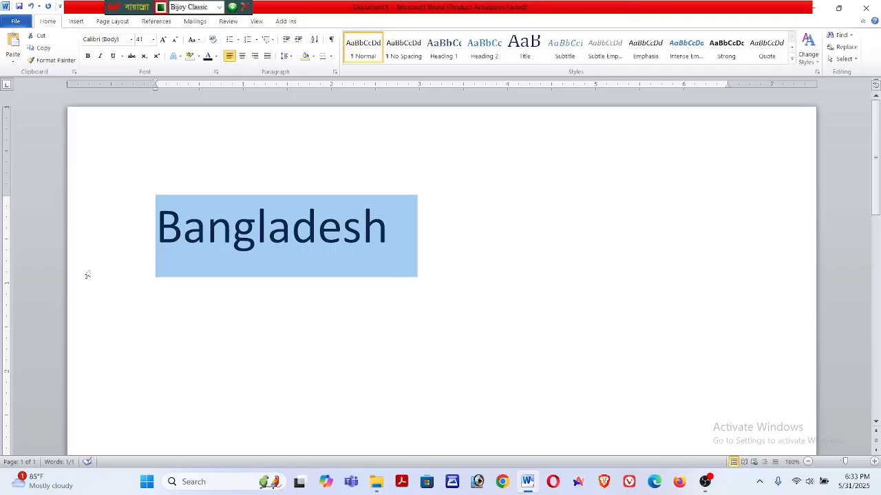
pyautogui.click(152, 40)
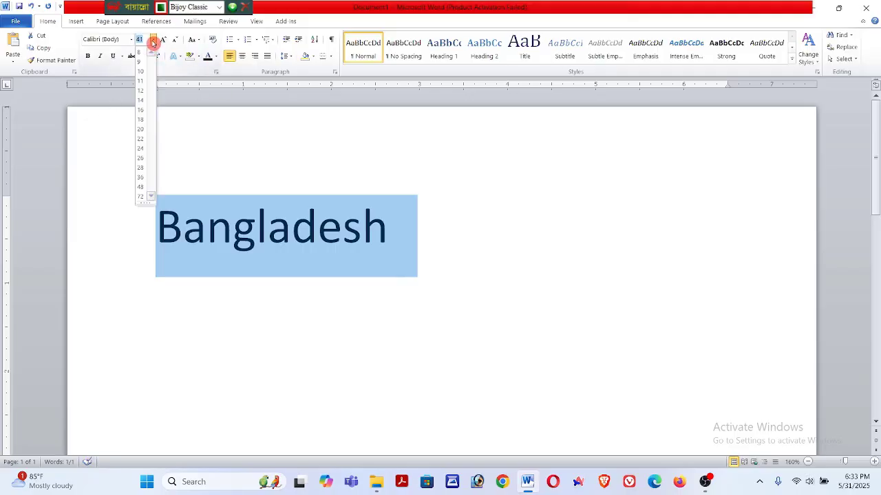
pyautogui.click(141, 147)
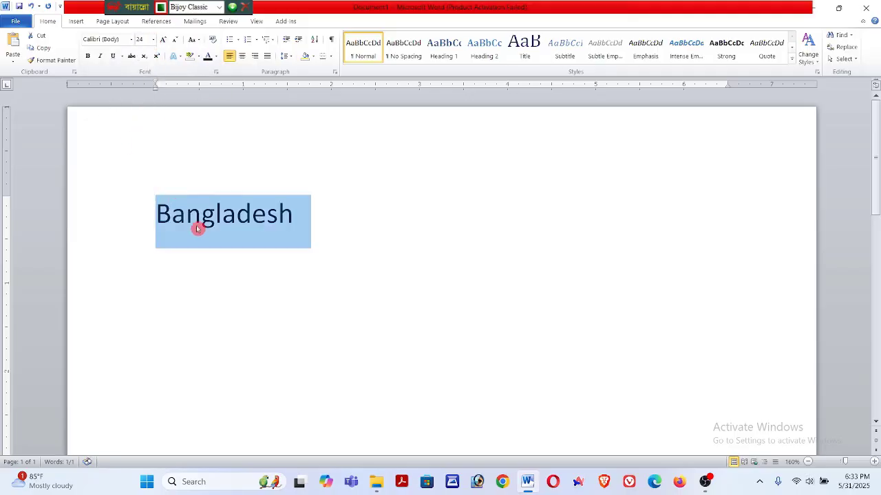
# Switch the Bijoy keyboard to English and extend the line to read "Bangladesh is a beautiful country".
pyautogui.click(291, 267)
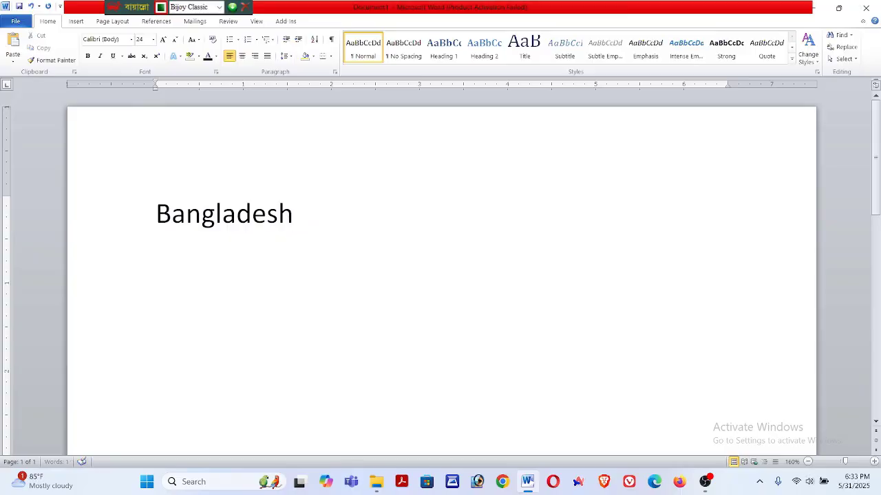
pyautogui.write('û')
pyautogui.hotkey('ctrl', 'alt', 'b')
pyautogui.write('is aba')
pyautogui.press('BackSpace')
pyautogui.press('BackSpace')
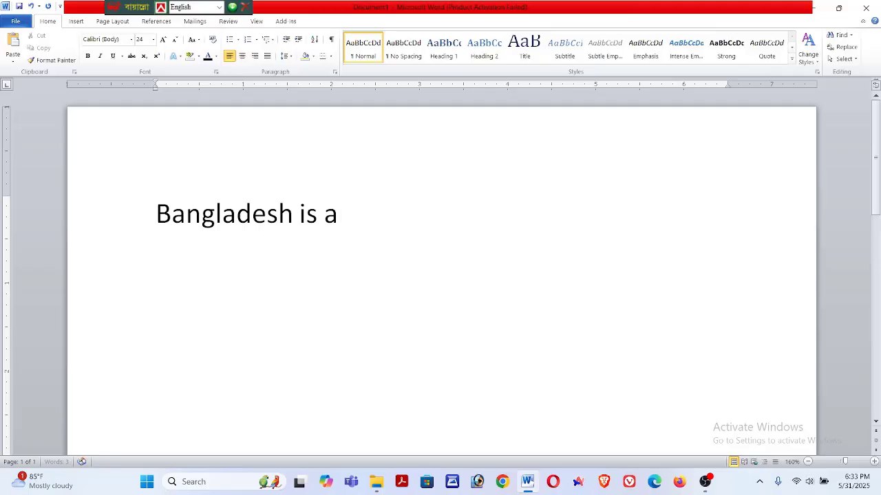
pyautogui.write('beautiful cun')
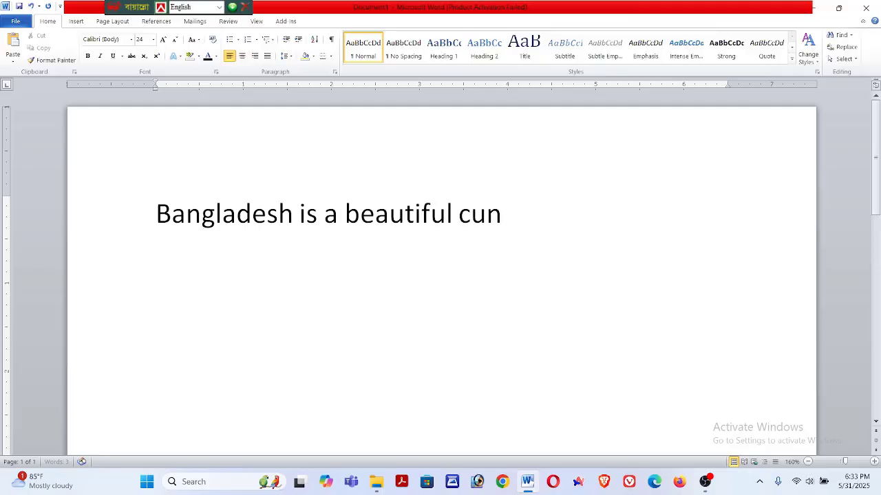
pyautogui.write('try')
pyautogui.press('BackSpace')
pyautogui.press('BackSpace')
pyautogui.write('ountry')
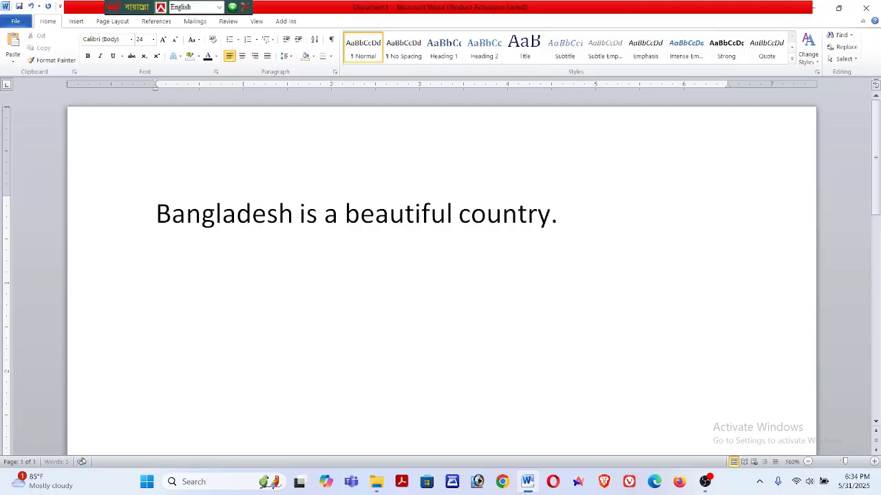
# Extend the paragraph with the sentences "Bangladesh is a beautiful country. We love our country.".
pyautogui.write('. Bangladesh')
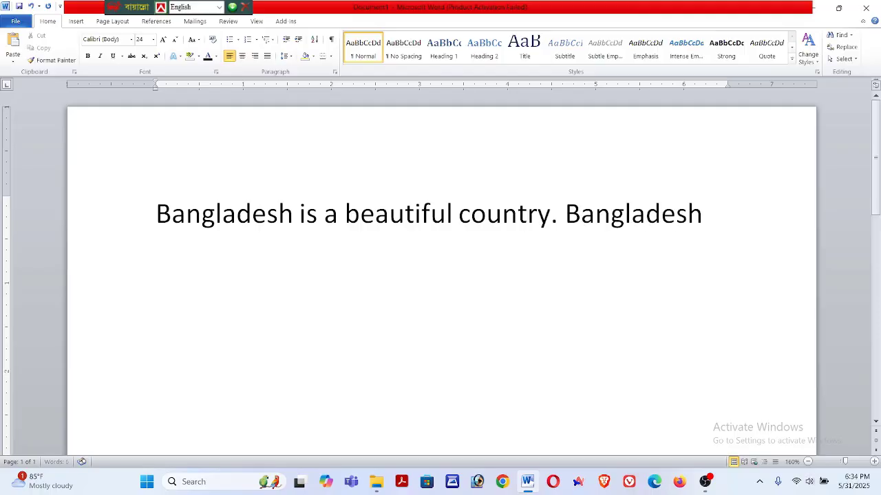
pyautogui.write(' is a beautiful country')
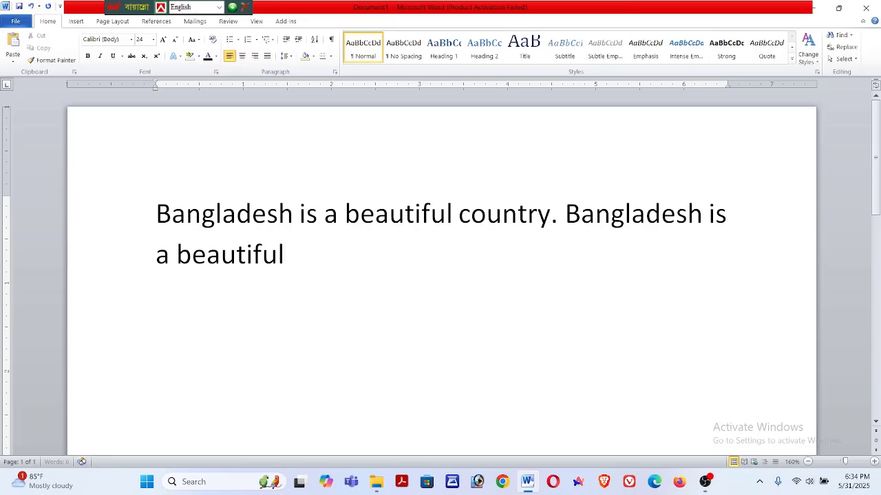
pyautogui.write('. W')
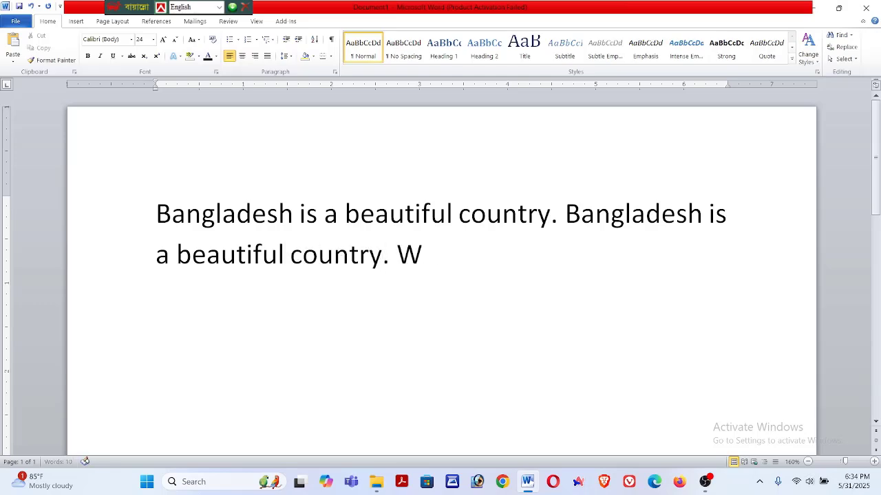
pyautogui.write('e love our co')
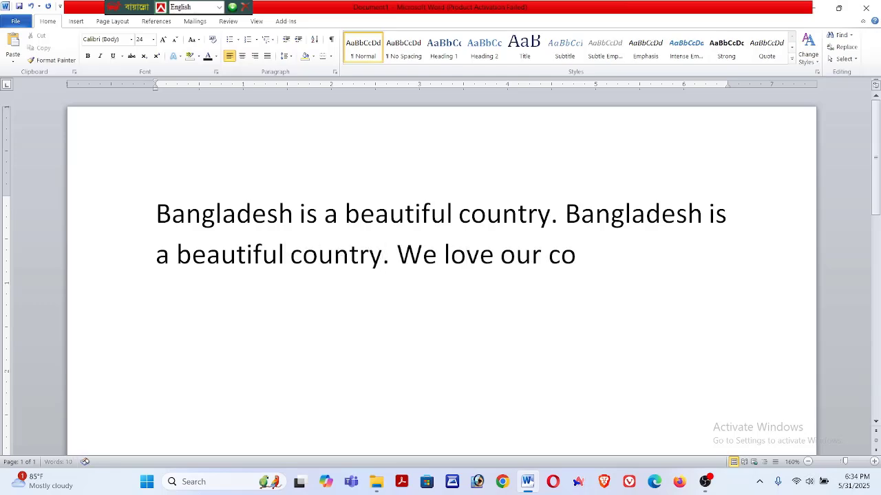
pyautogui.write('un')
pyautogui.press('BackSpace')
pyautogui.press('BackSpace')
pyautogui.write('ountry')
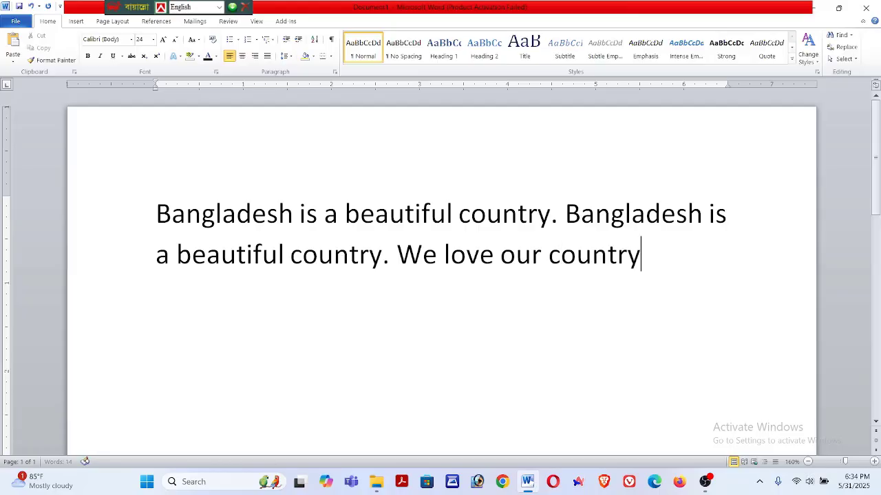
pyautogui.write('.')
# Append the filler text "as;dkjfasd asdklfjaskldfjasdlf jkasdjfasd asdkjfsadklfjsadf" and justify the paragraph.
pyautogui.press('Return')
pyautogui.write('as;dkjf')
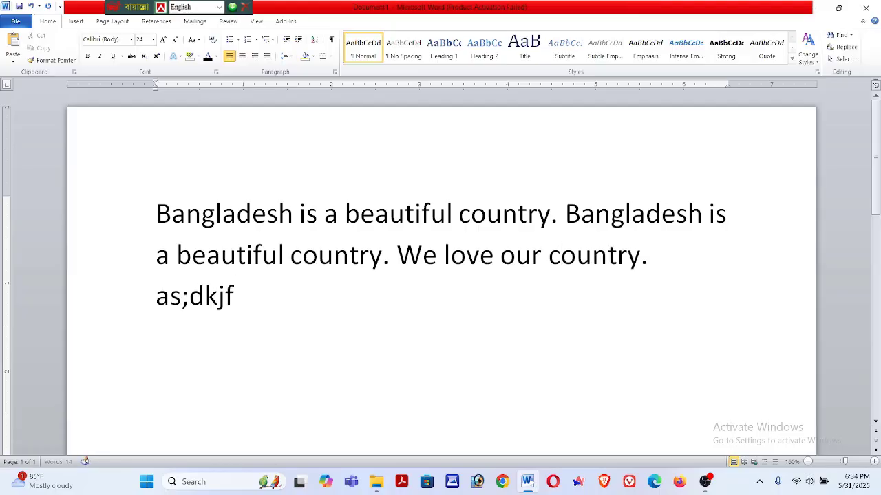
pyautogui.write('asd asdklfjaskldfjasdlf jkasdjfasd asdkjfsadklfjsadf')
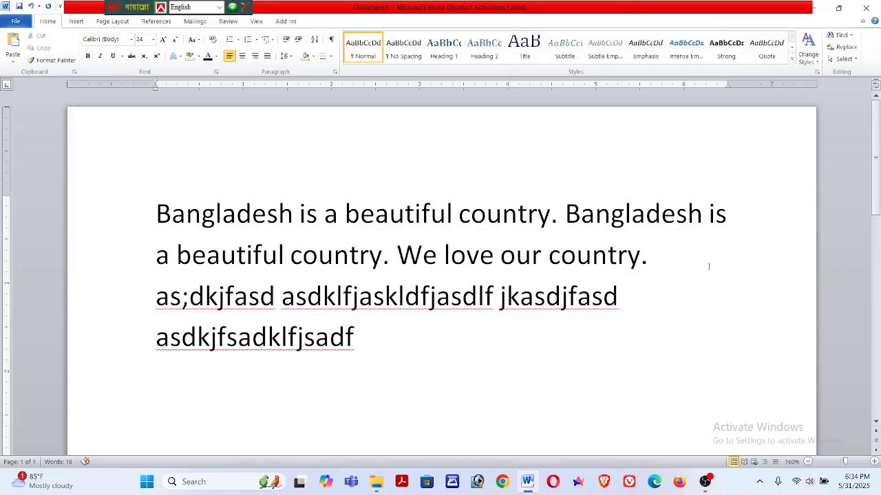
pyautogui.click(268, 57)
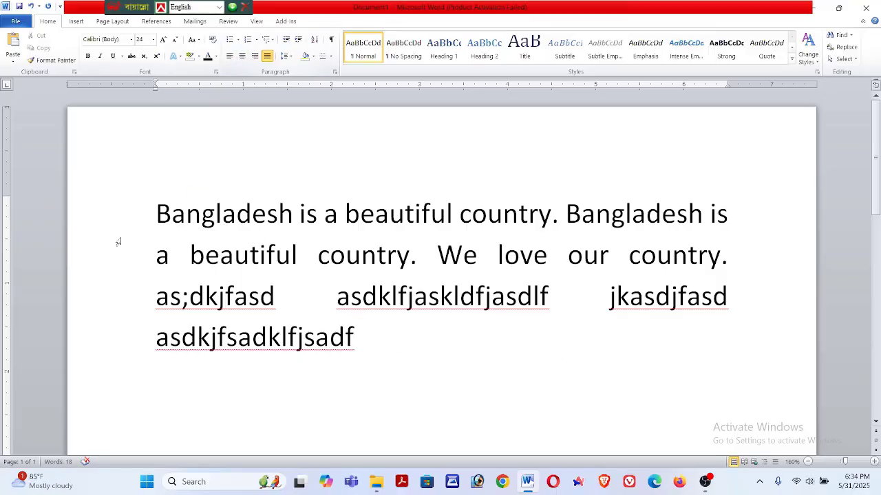
# Insert an empty line above the paragraph.
pyautogui.press('Return')
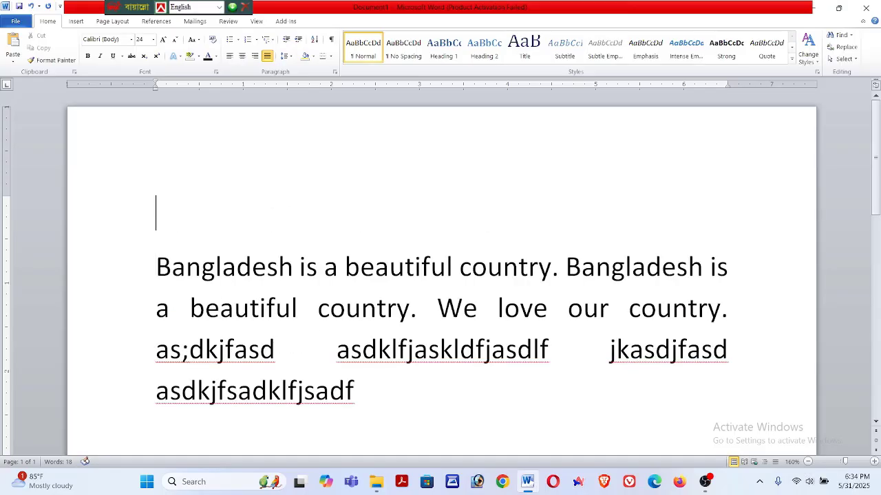
pyautogui.write('Bangladesxh')
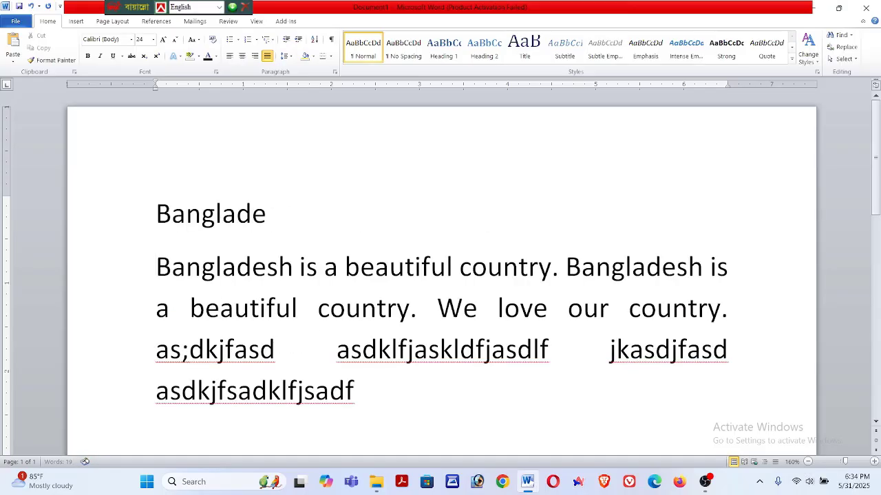
pyautogui.press('BackSpace')
pyautogui.press('BackSpace')
pyautogui.press('BackSpace')
pyautogui.press('BackSpace')
pyautogui.press('BackSpace')
pyautogui.press('BackSpace')
pyautogui.press('BackSpace')
pyautogui.press('BackSpace')
pyautogui.press('BackSpace')
pyautogui.press('BackSpace')
pyautogui.press('BackSpace')
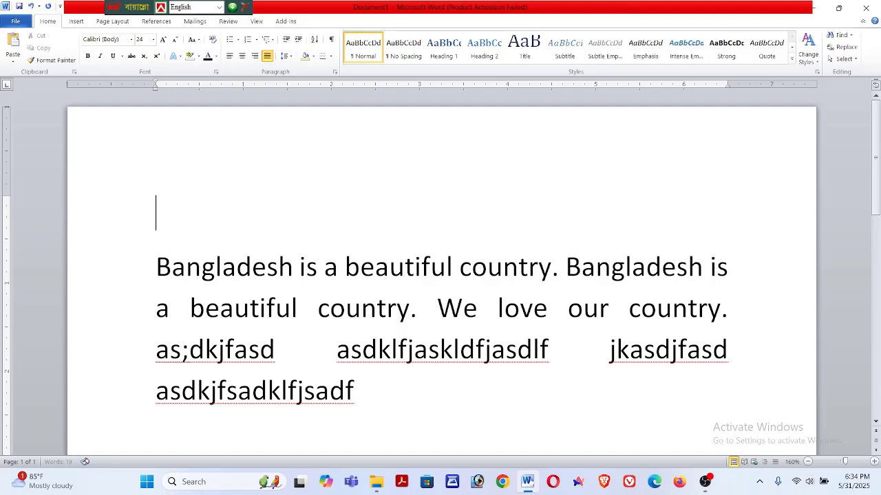
# Enter "Dhaka City" as a title on the empty first line and center it.
pyautogui.write('Dhaka City')
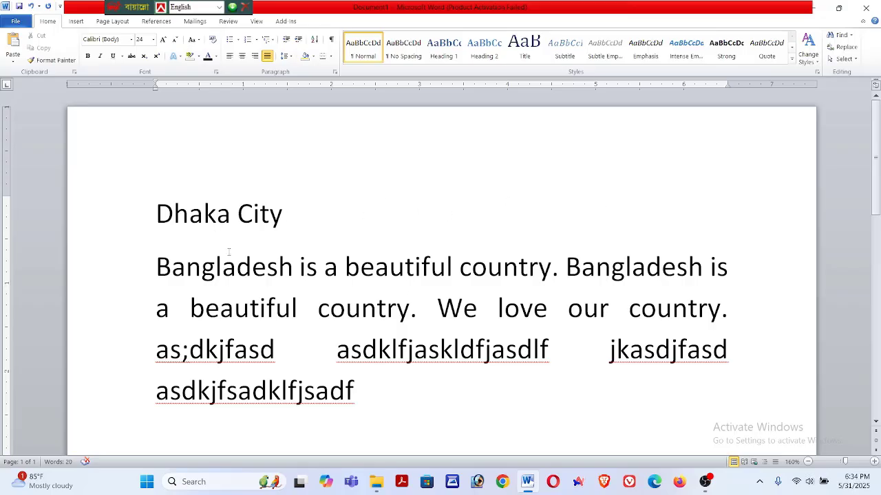
pyautogui.click(243, 58)
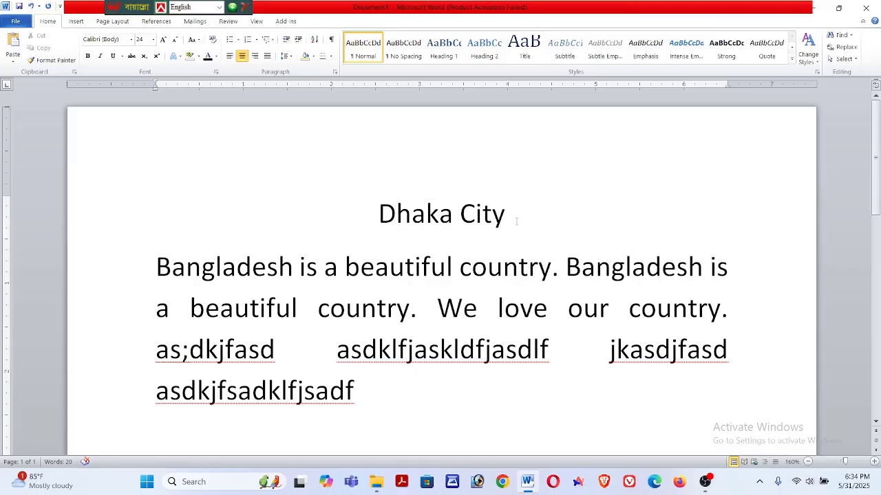
# Set the title "Dhaka City" to font size 48 in the Qilka typeface.
pyautogui.moveTo(522, 224); pyautogui.dragTo(390, 224)
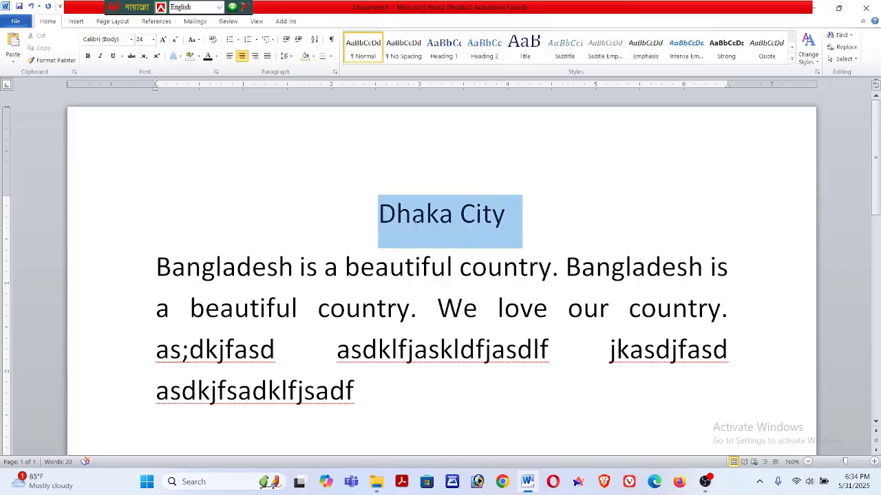
pyautogui.click(154, 41)
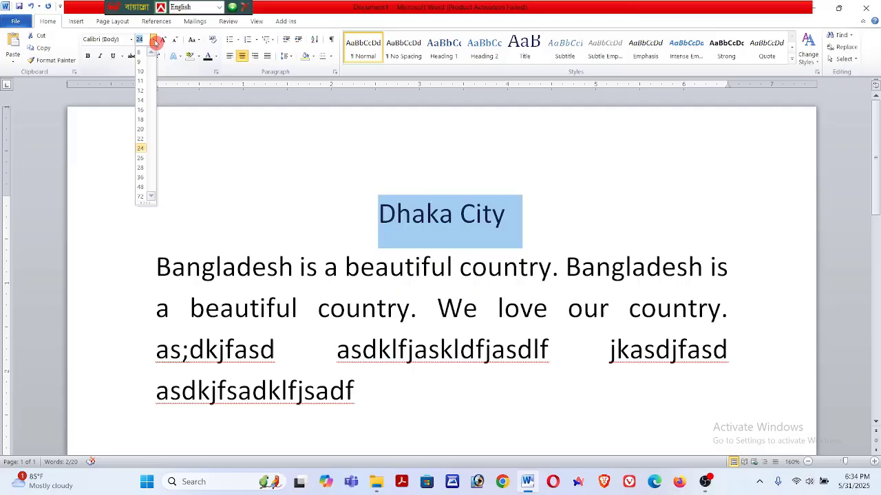
pyautogui.click(142, 186)
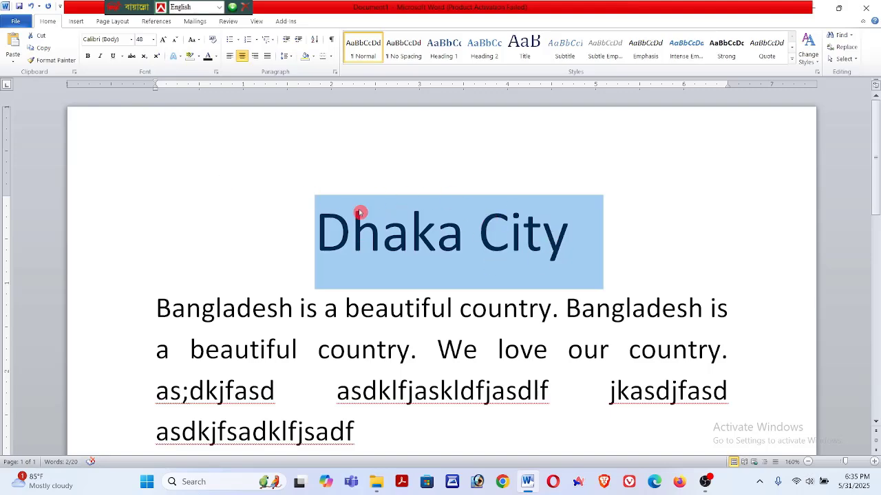
pyautogui.click(129, 39)
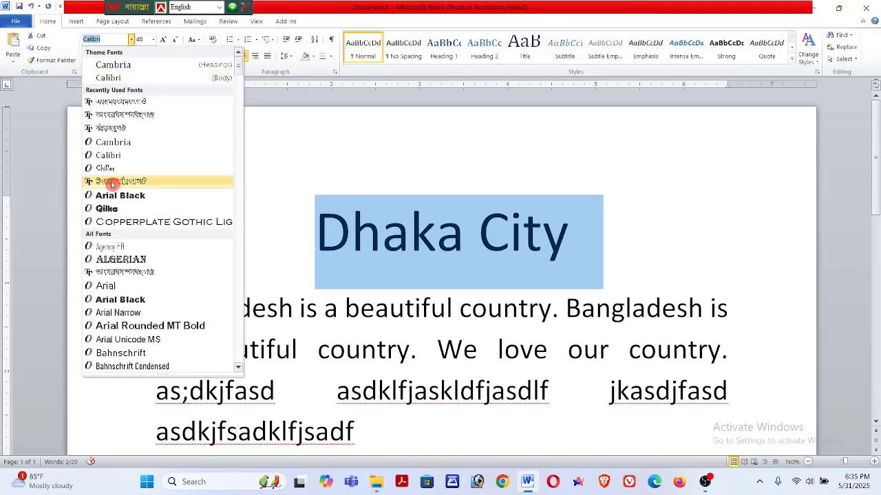
pyautogui.click(106, 209)
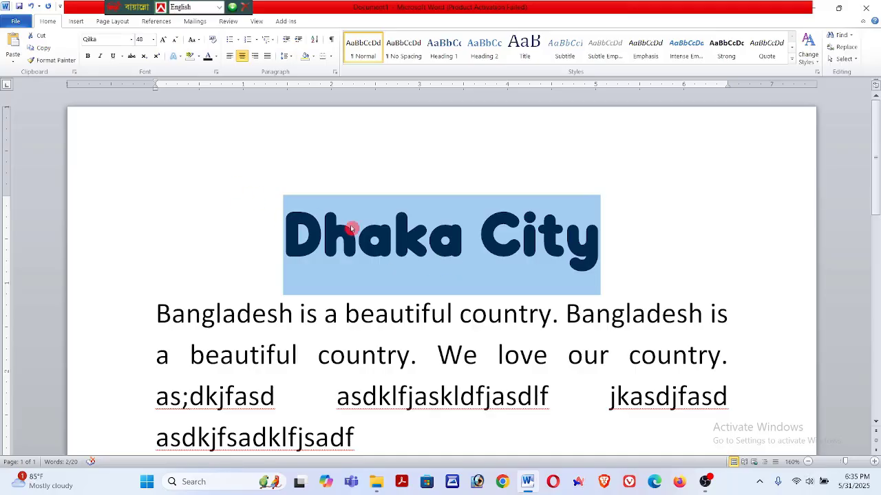
# Change the title's font color to the standard purple.
pyautogui.click(215, 57)
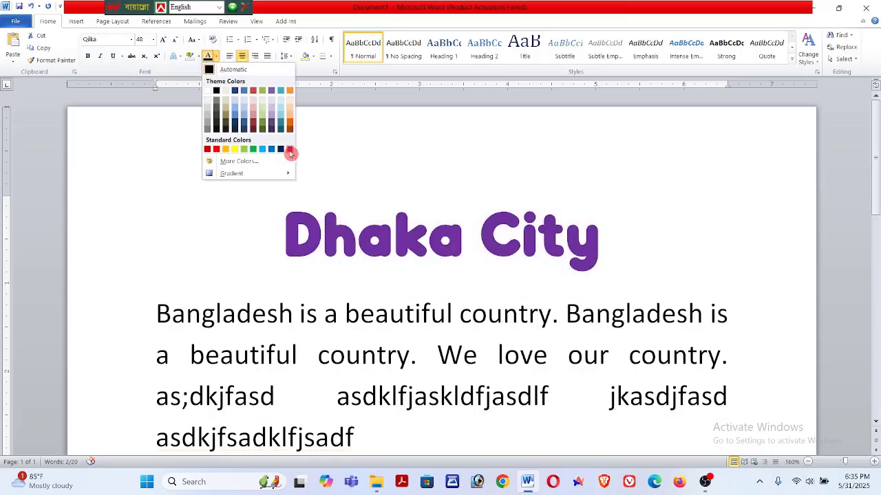
pyautogui.click(289, 153)
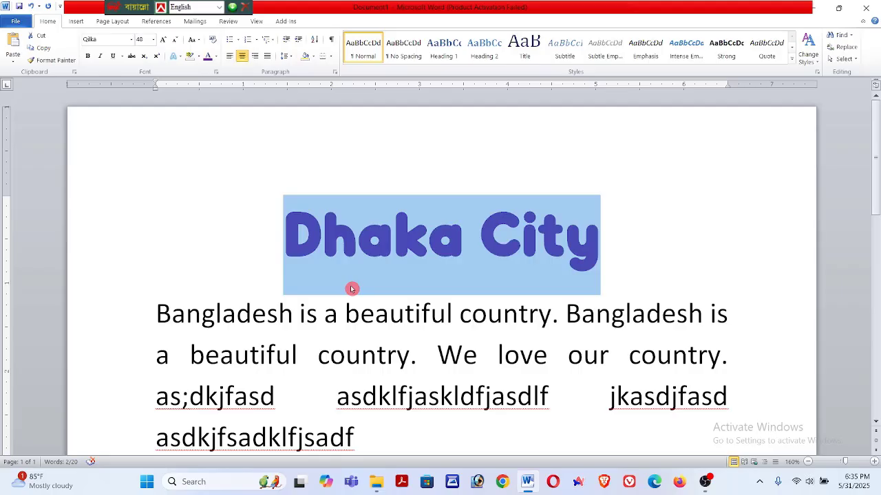
pyautogui.click(375, 258)
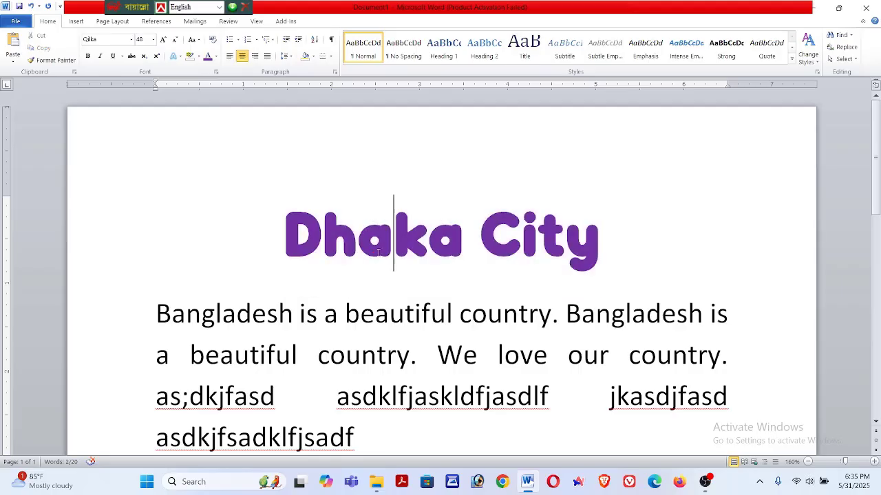
# Underline the whole title "Dhaka City".
pyautogui.tripleClick(610, 246)
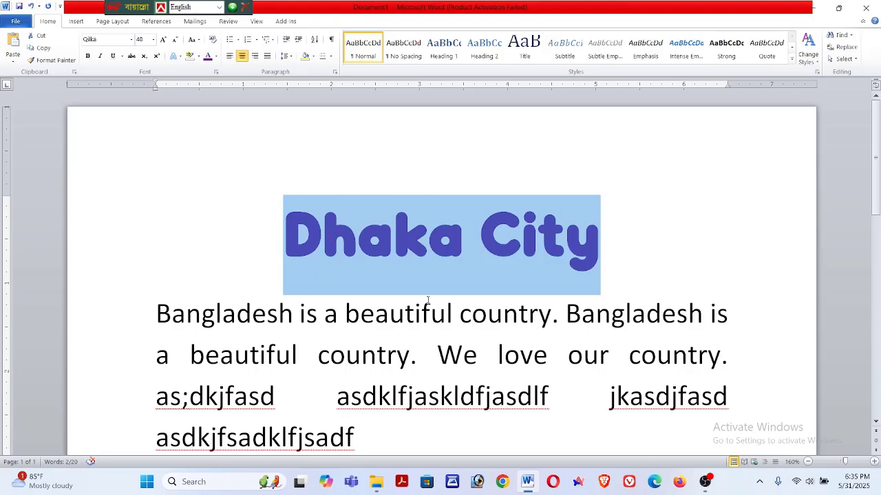
pyautogui.click(539, 313)
pyautogui.tripleClick(615, 248)
pyautogui.click(117, 58)
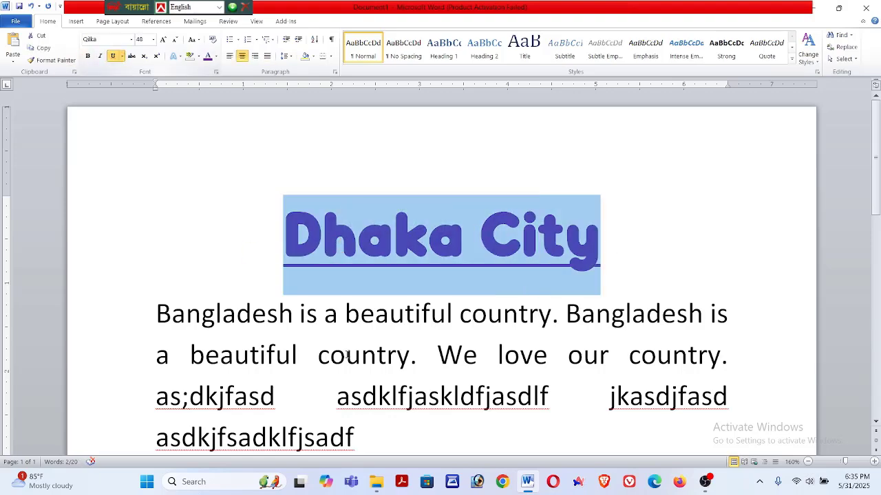
pyautogui.click(563, 240)
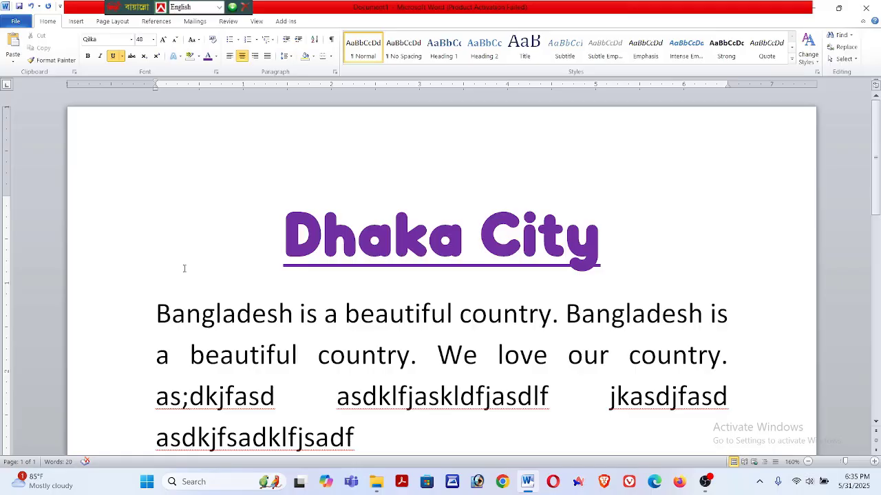
# Reduce the font size of the body paragraph below the title to 22.
pyautogui.scroll(-2, 275, 310)
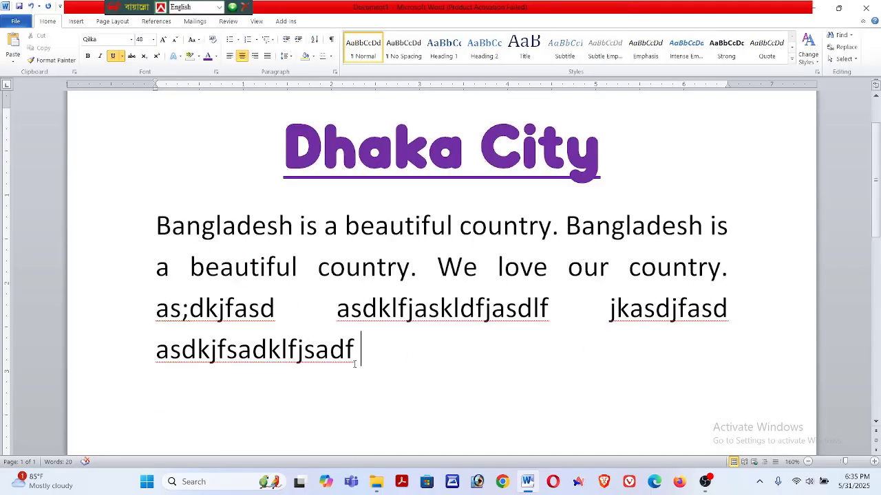
pyautogui.moveTo(360, 347); pyautogui.dragTo(200, 229)
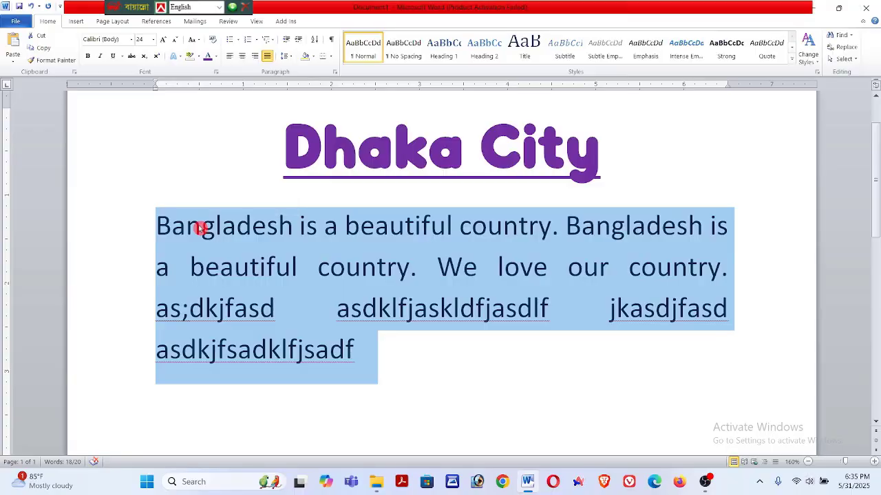
pyautogui.hotkey('ctrl', 'shift', ',')
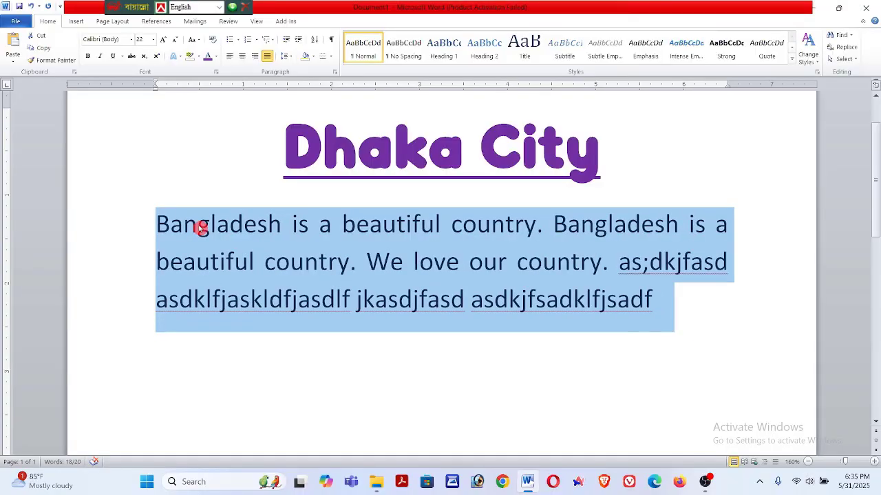
pyautogui.hotkey('ctrl', '[')
pyautogui.hotkey('ctrl', ']')
pyautogui.scroll(2, 605, 249)
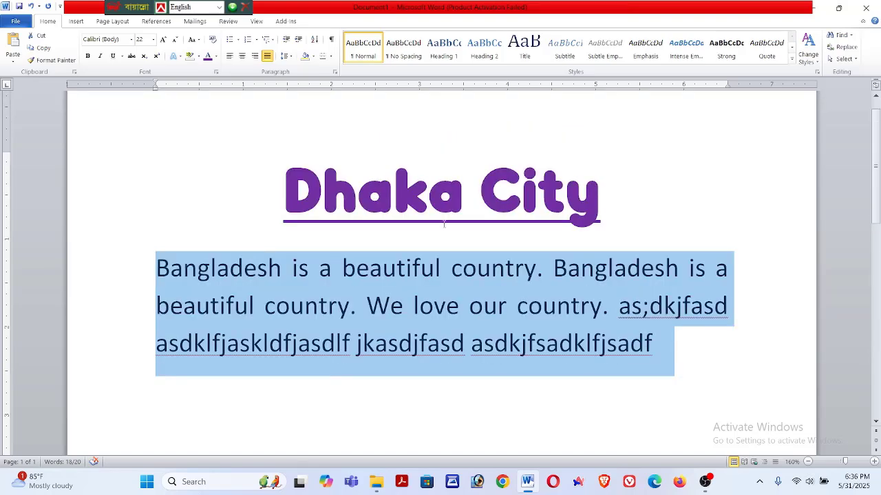
pyautogui.click(591, 343)
pyautogui.scroll(1, 447, 283)
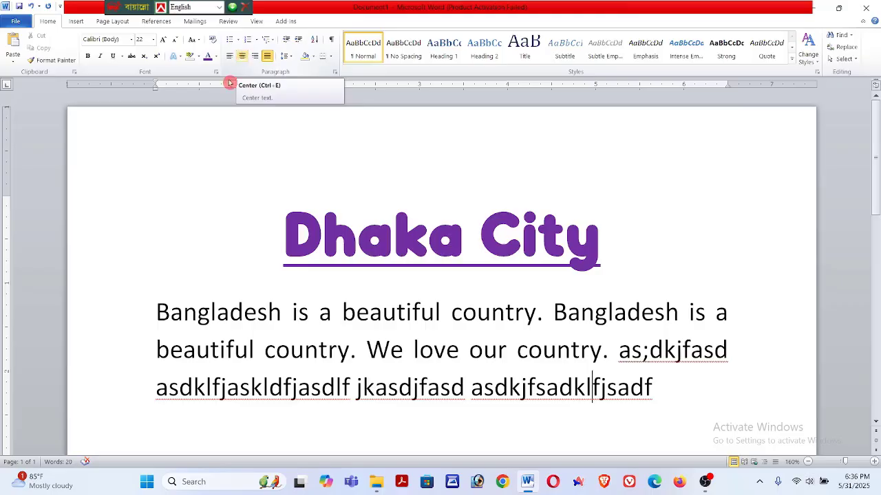
pyautogui.click(315, 57)
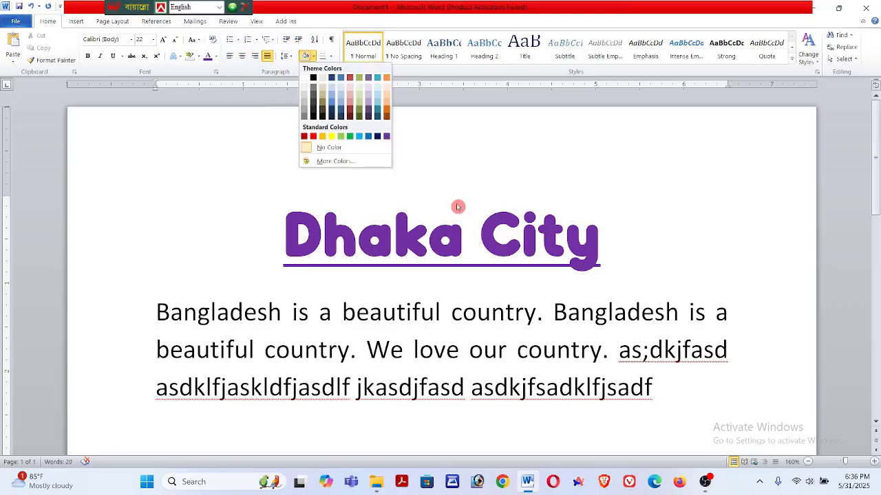
pyautogui.click(670, 172)
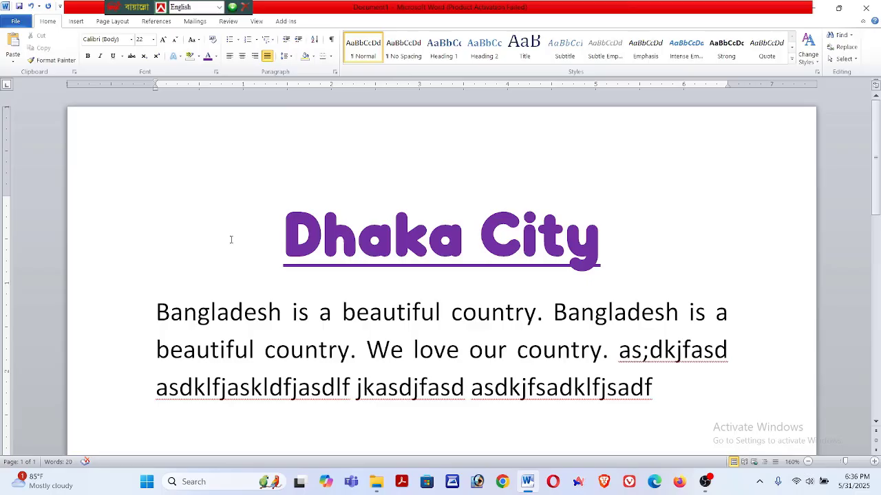
pyautogui.scroll(-2, 266, 318)
pyautogui.scroll(2, 446, 250)
# Insert a blank page at the text cursor inside the paragraph's last word.
pyautogui.click(80, 21)
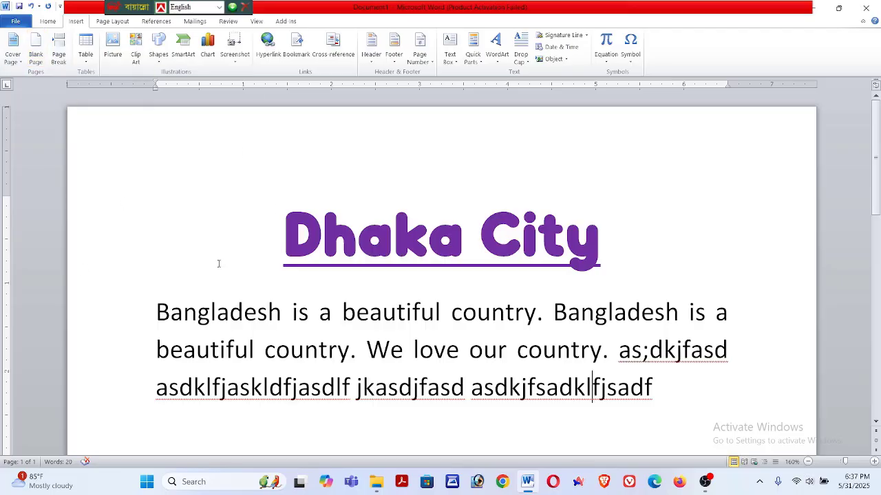
pyautogui.click(36, 47)
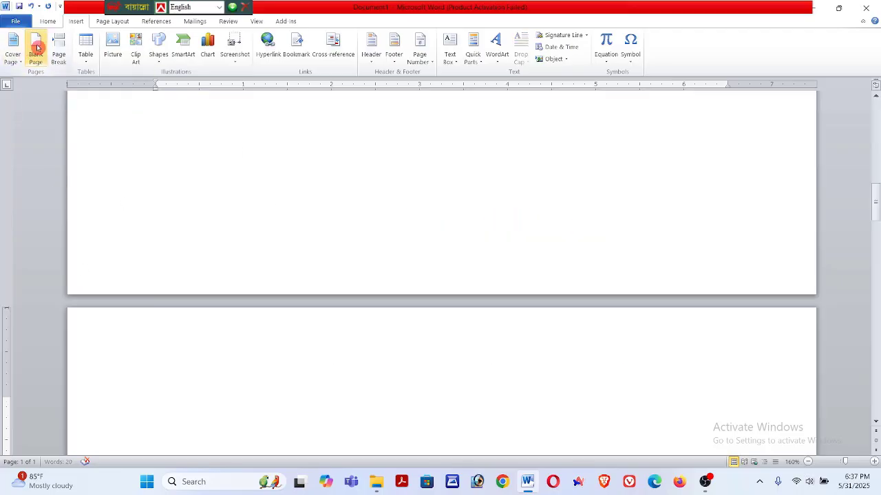
pyautogui.scroll(10, 469, 283)
pyautogui.scroll(-12, 468, 314)
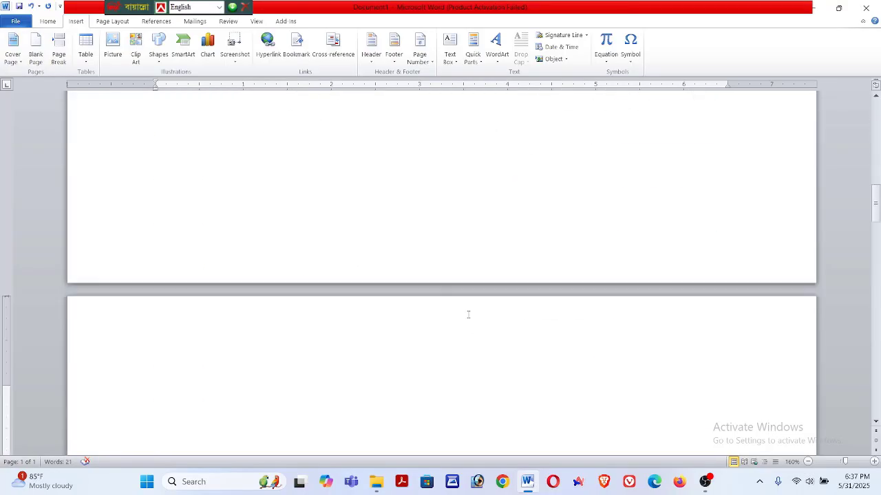
pyautogui.scroll(-3, 422, 291)
pyautogui.scroll(3, 415, 287)
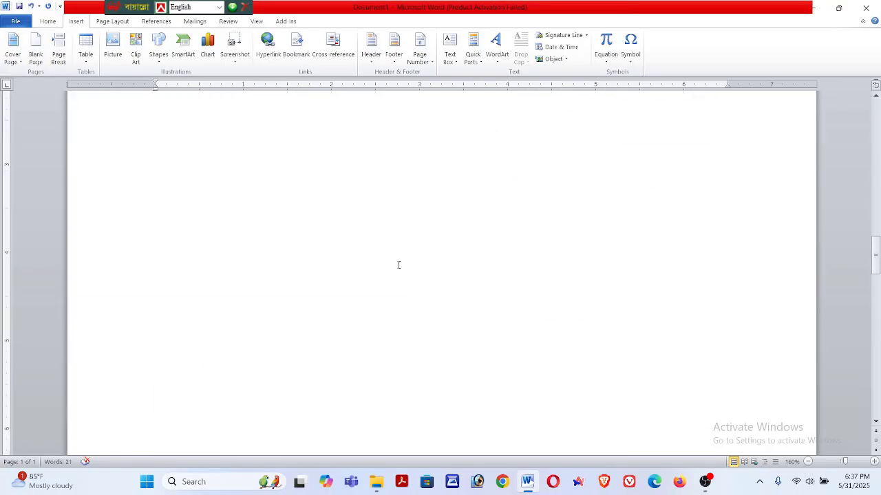
# Delete the inserted blank page and the split-off word ending that follows the body paragraph.
pyautogui.scroll(-5, 397, 266)
pyautogui.scroll(-7, 393, 277)
pyautogui.scroll(16, 367, 286)
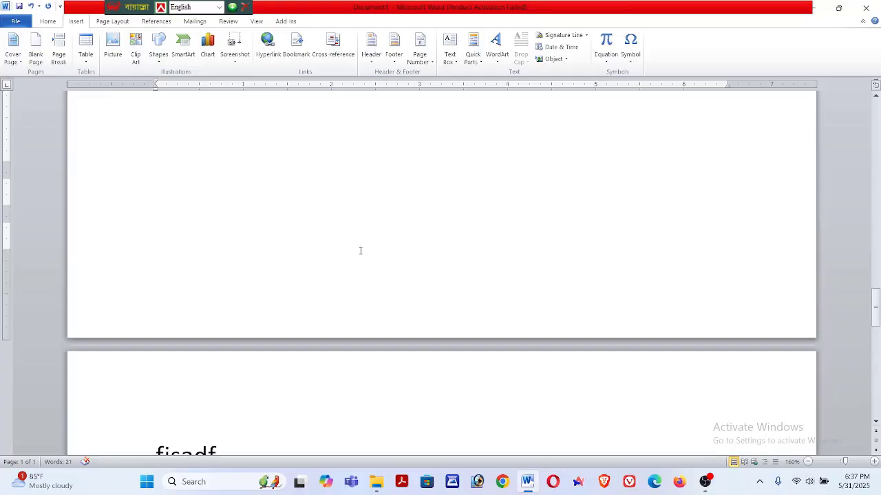
pyautogui.scroll(5, 361, 249)
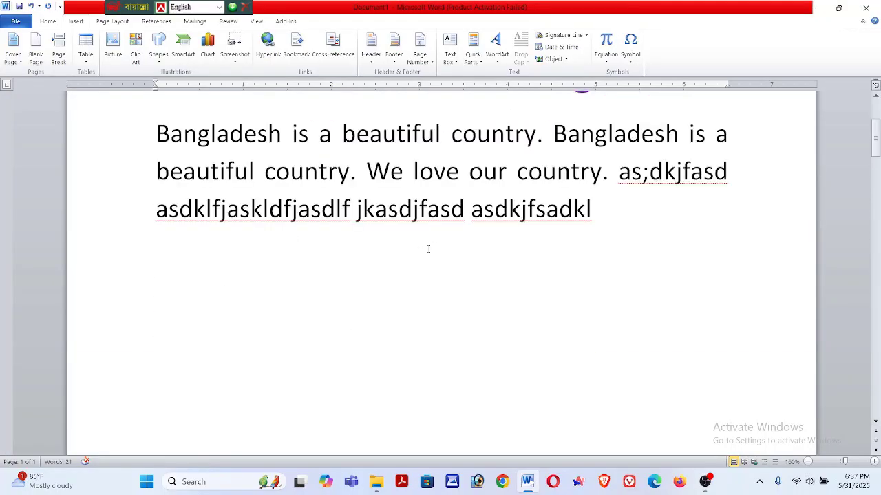
pyautogui.moveTo(691, 219); pyautogui.dragTo(800, 493)
pyautogui.press('Delete')
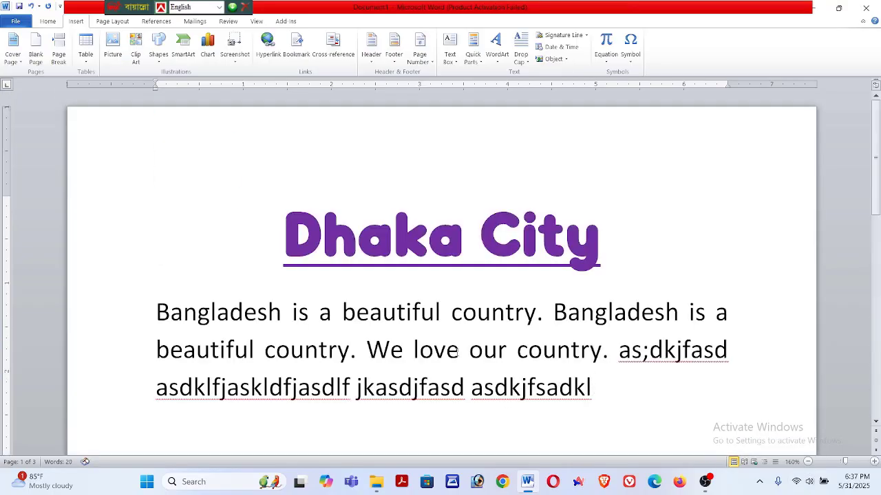
pyautogui.scroll(-8, 459, 351)
pyautogui.scroll(8, 459, 351)
# Clear the whole document by deleting the title and the body paragraph.
pyautogui.click(84, 62)
pyautogui.hotkey('ctrl', 'a')
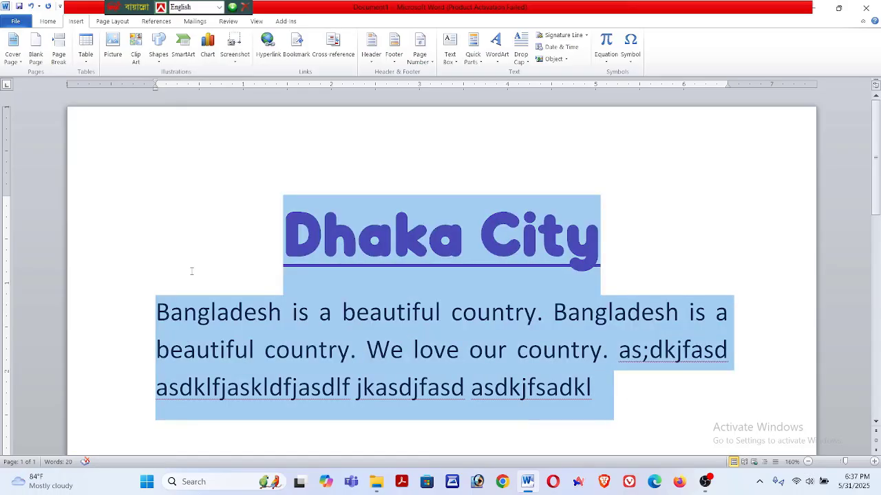
pyautogui.press('Delete')
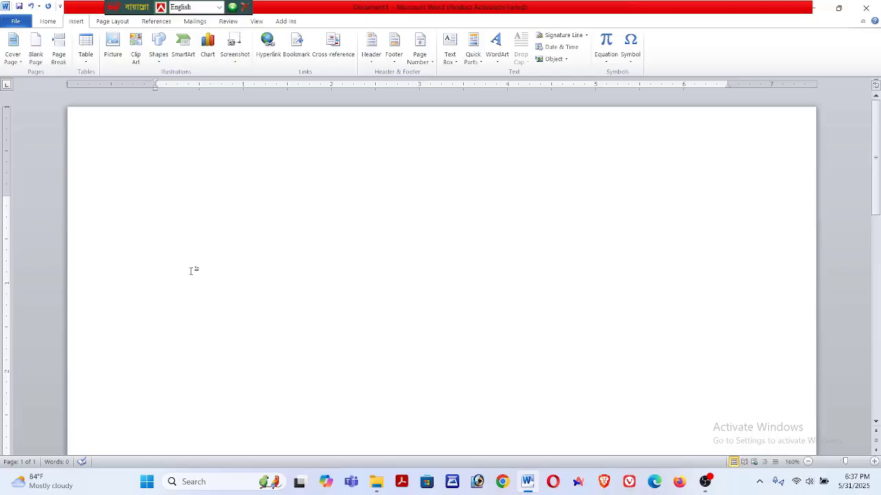
# Enter the heading "Student Information" at the start of the empty document.
pyautogui.write('Studendt')
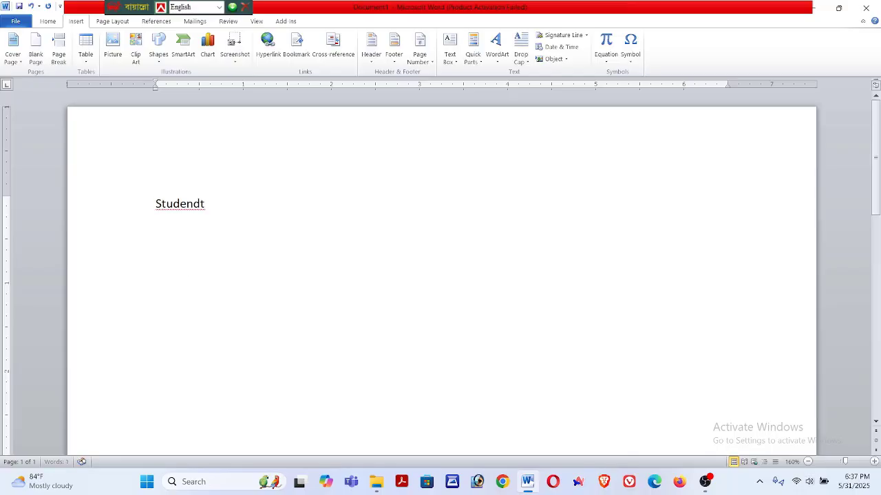
pyautogui.press('BackSpace')
pyautogui.press('BackSpace')
pyautogui.write('t Informatio')
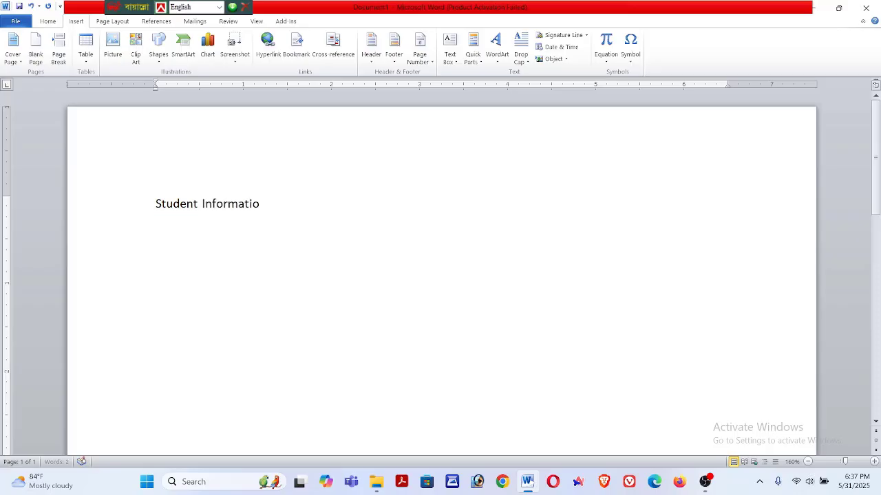
pyautogui.write('n')
# Make the "Student Information" heading bold and start a new line below it with bold turned off.
pyautogui.moveTo(292, 216); pyautogui.dragTo(267, 204)
pyautogui.click(433, 244)
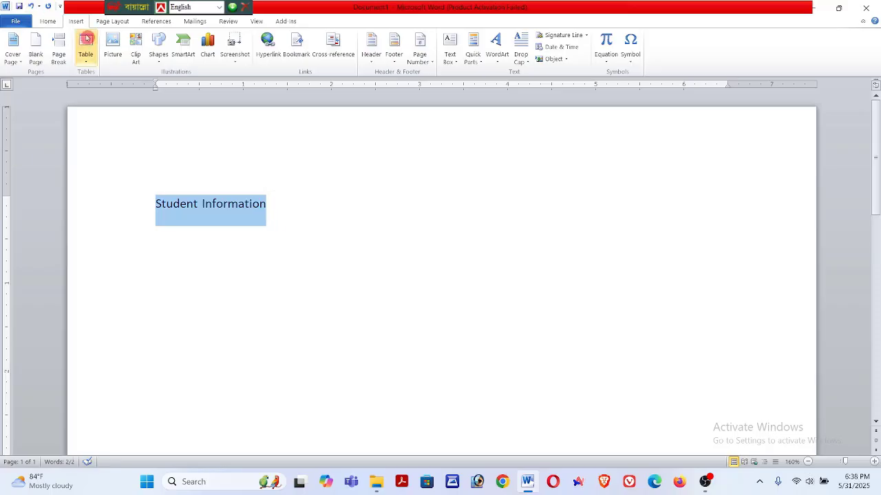
pyautogui.click(48, 21)
pyautogui.click(87, 55)
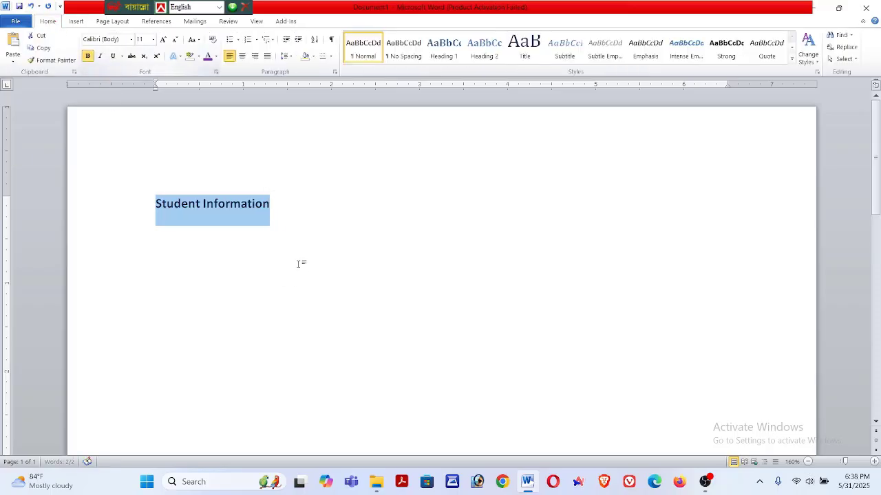
pyautogui.click(276, 200)
pyautogui.press('Return')
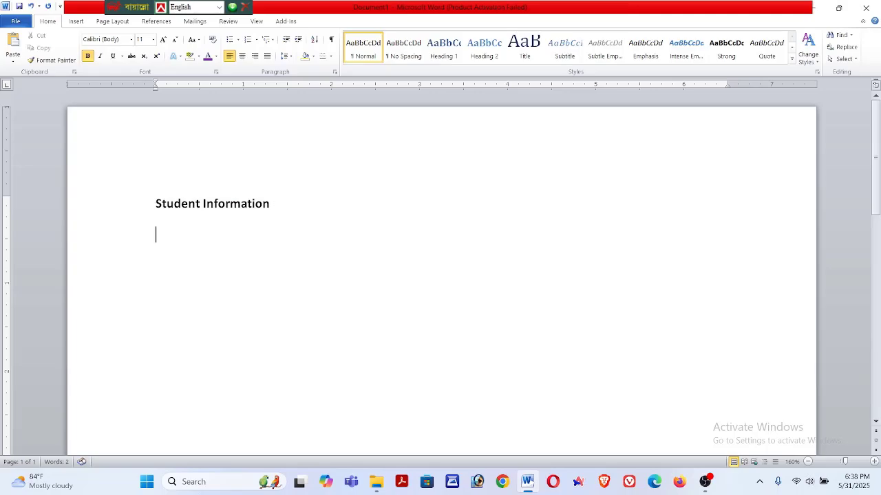
pyautogui.click(88, 56)
pyautogui.click(73, 20)
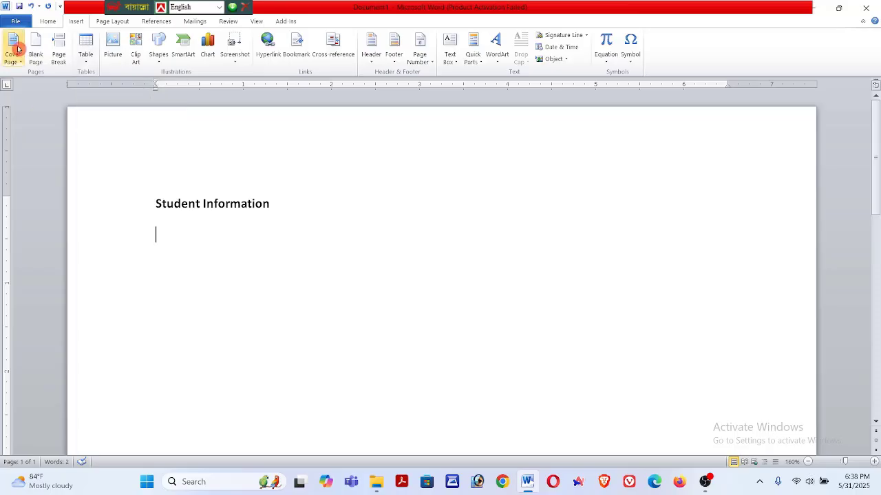
pyautogui.click(90, 41)
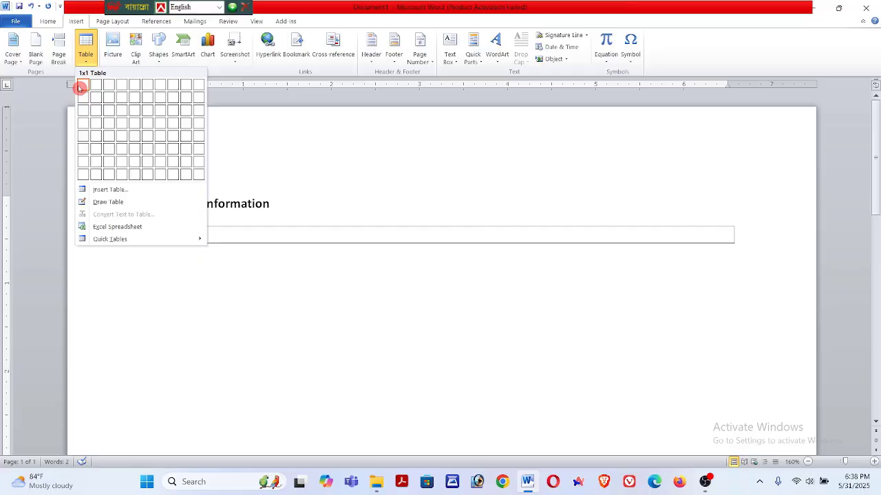
pyautogui.click(166, 249)
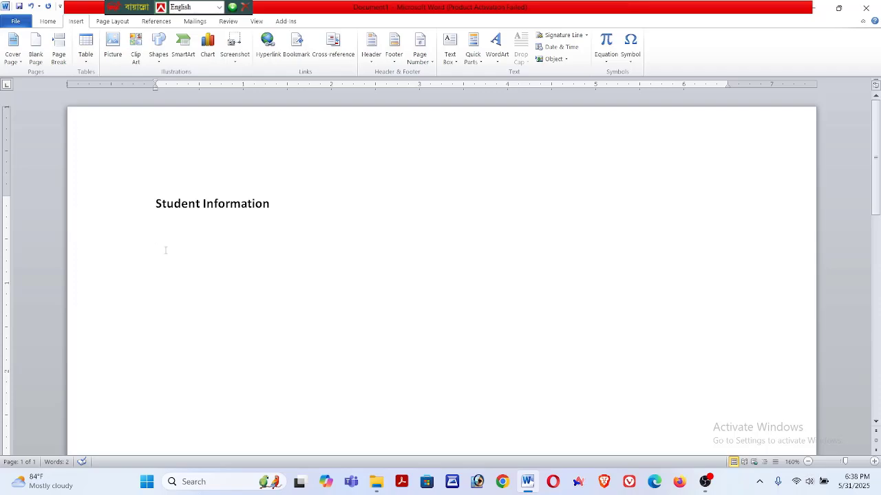
# Write the field list "10- Name, Roll, Class," on the line below the heading.
pyautogui.write('10')
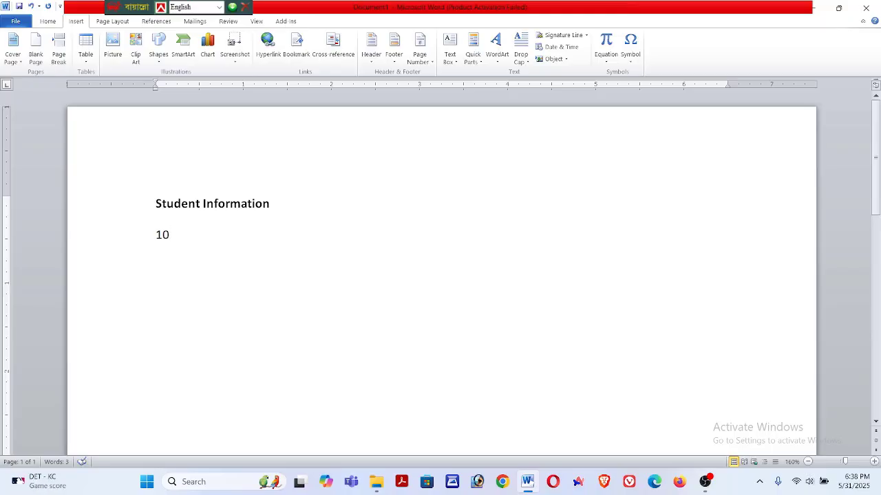
pyautogui.write(' , ')
pyautogui.write('Name')
pyautogui.press('BackSpace')
pyautogui.press('BackSpace')
pyautogui.press('BackSpace')
pyautogui.press('BackSpace')
pyautogui.press('BackSpace')
pyautogui.press('BackSpace')
pyautogui.write('- Name, Roll')
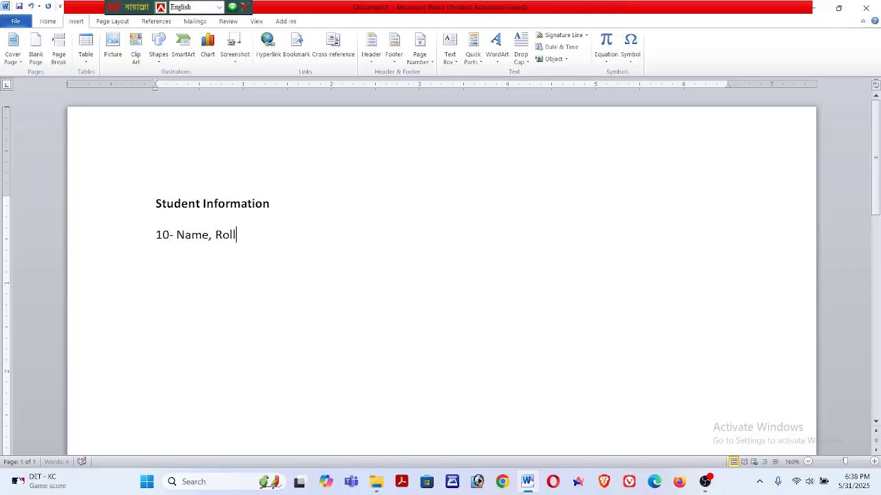
pyautogui.write(', A')
pyautogui.press('BackSpace')
pyautogui.write('Class, Mar')
pyautogui.press('BackSpace')
# Add "Fathers Name, Mothers Name," before "Roll" in the field list and end the list with "Signature".
pyautogui.click(213, 235)
pyautogui.write('Fathers Name')
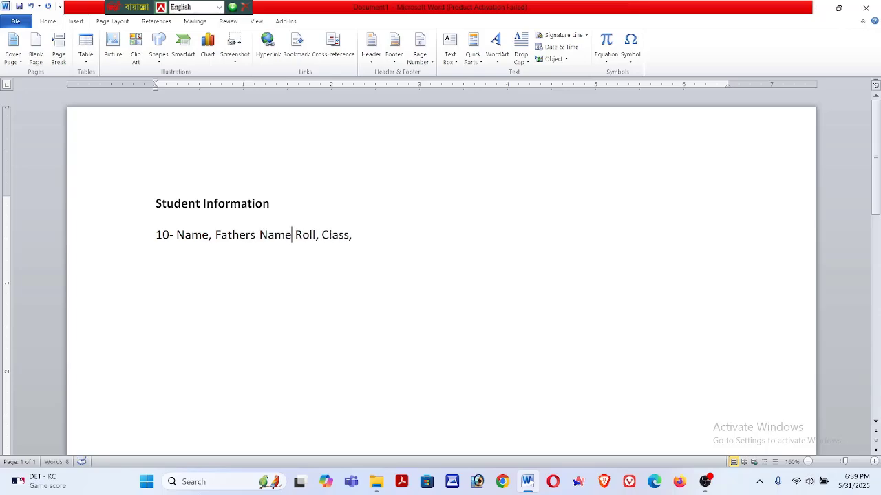
pyautogui.write(', Mothers Name,')
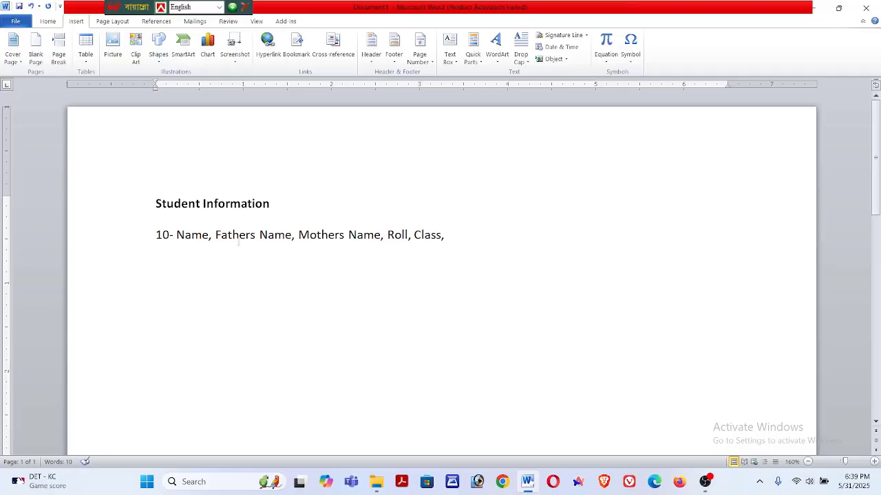
pyautogui.write(' Roll, Class, Signature')
pyautogui.moveTo(177, 234); pyautogui.dragTo(502, 236)
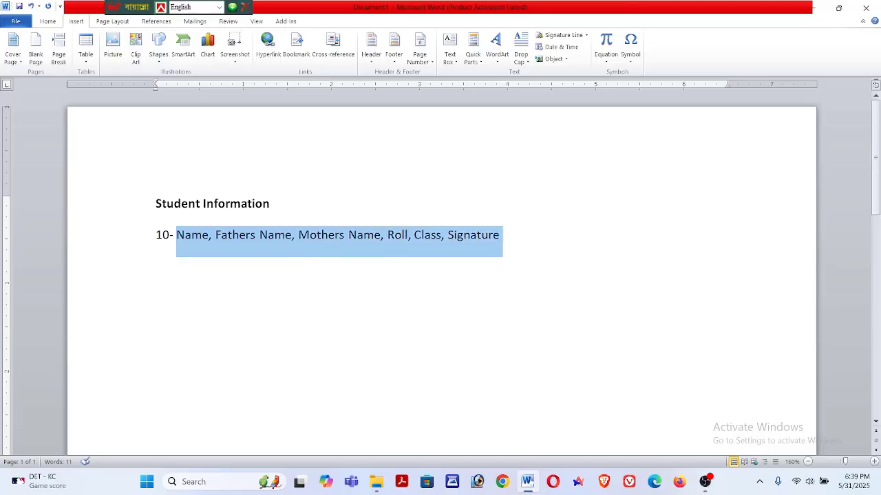
pyautogui.click(234, 338)
pyautogui.moveTo(151, 235); pyautogui.dragTo(523, 228)
pyautogui.click(447, 335)
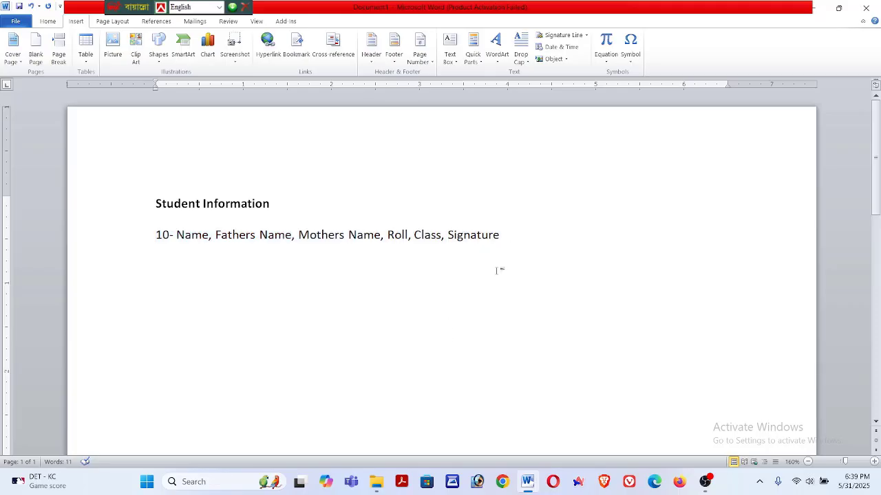
# Try inserting a table with one column and eight rows below the field list, and undo it.
pyautogui.press('Down')
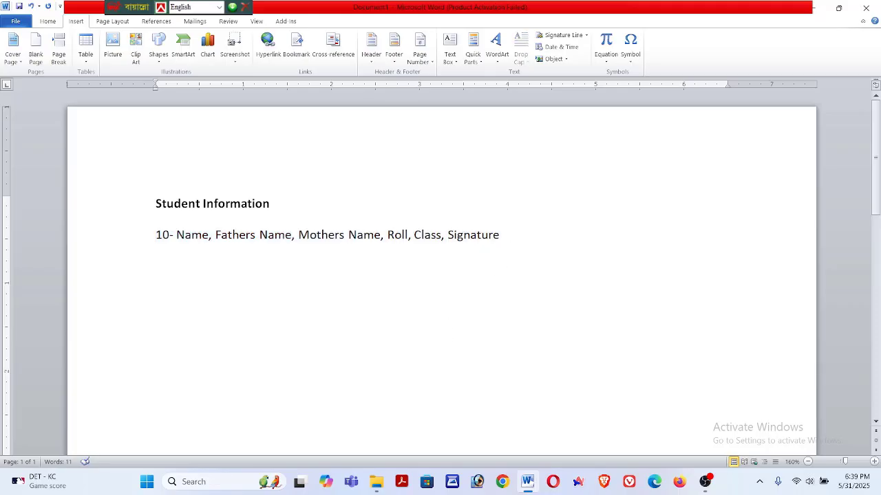
pyautogui.click(92, 42)
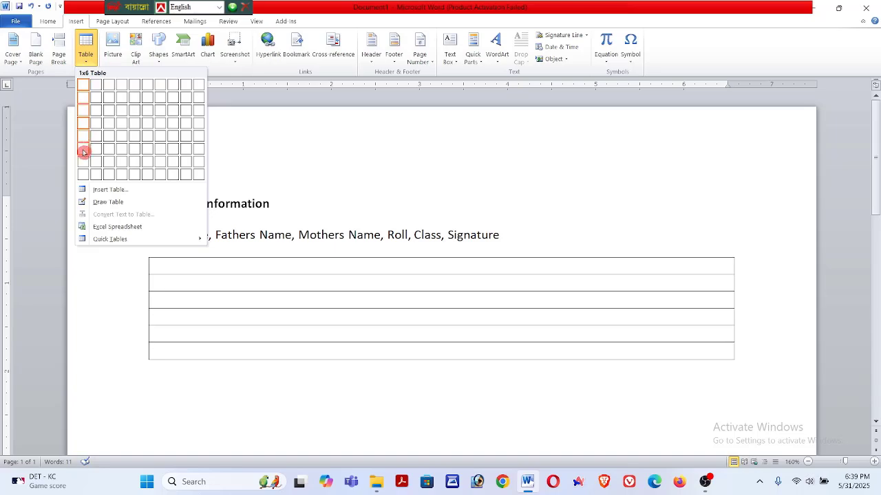
pyautogui.click(83, 173)
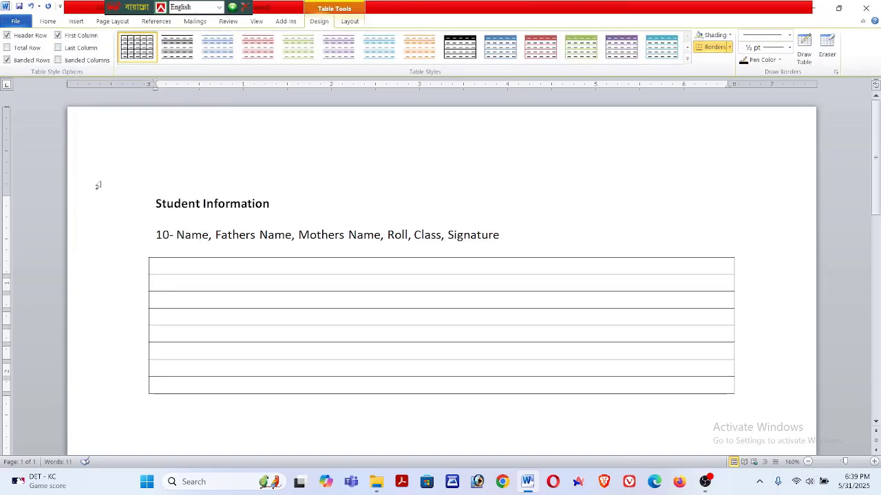
pyautogui.hotkey('ctrl', 'z')
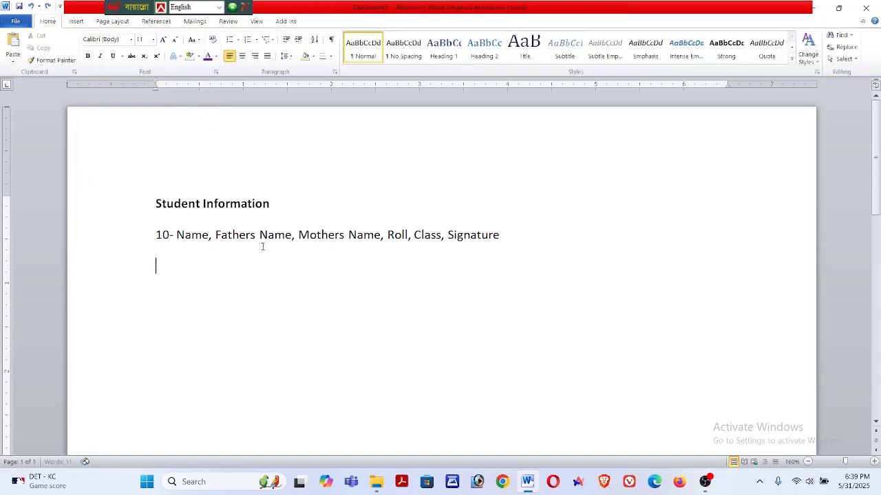
# Insert a table with eight columns and eight rows below the field list.
pyautogui.click(75, 21)
pyautogui.click(88, 48)
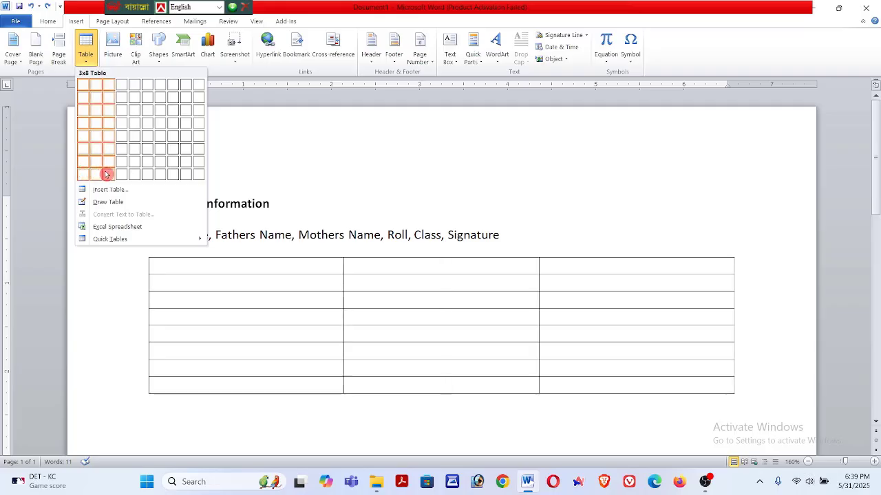
pyautogui.click(173, 176)
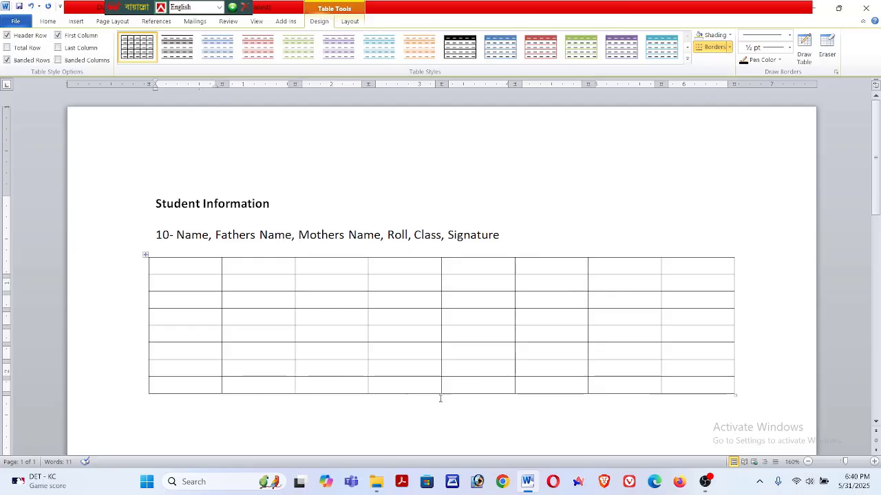
# Add two more rows at the end of the table to make ten rows.
pyautogui.scroll(-2, 236, 319)
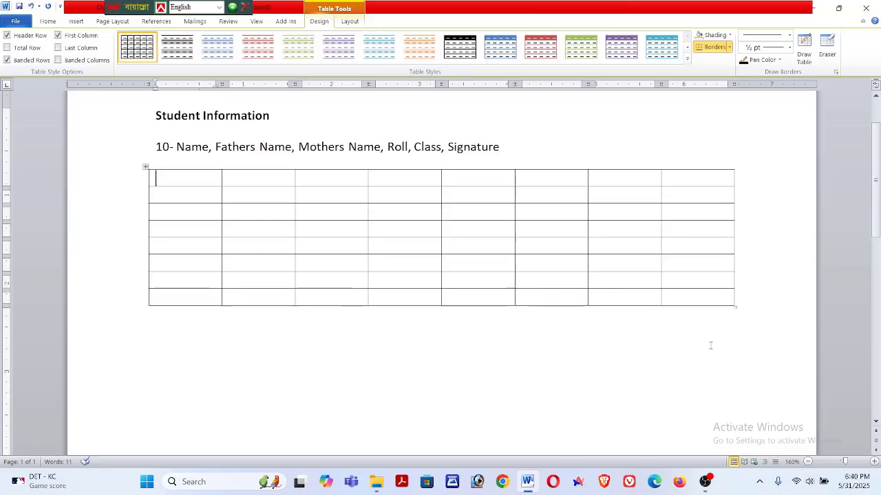
pyautogui.click(707, 309)
pyautogui.click(704, 298)
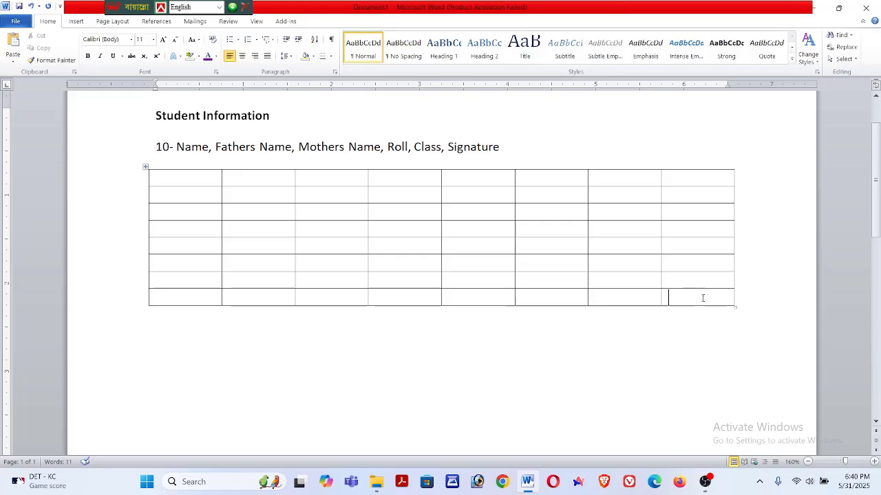
pyautogui.click(750, 302)
pyautogui.press('Return')
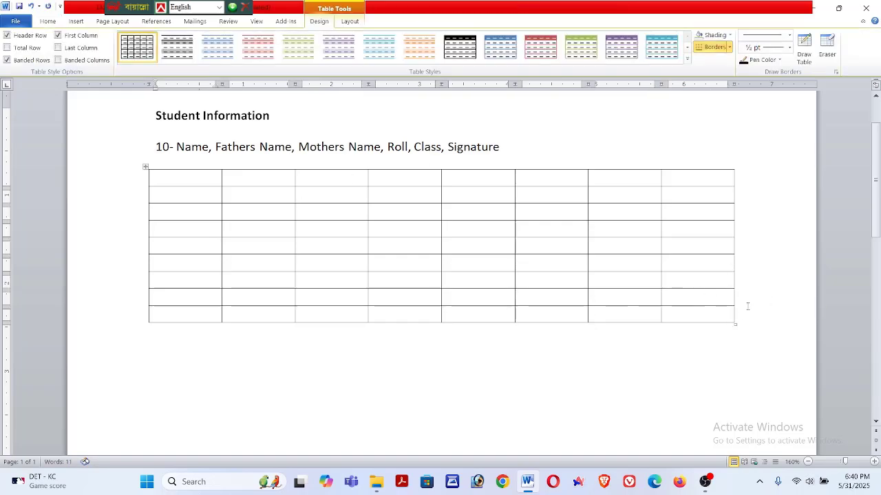
pyautogui.click(750, 314)
pyautogui.press('Return')
pyautogui.scroll(1, 567, 252)
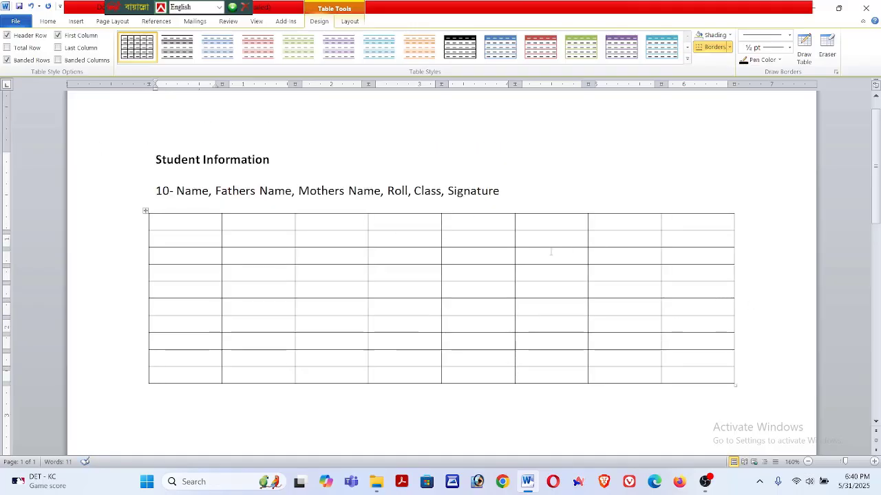
pyautogui.write('A')
pyautogui.press('Down')
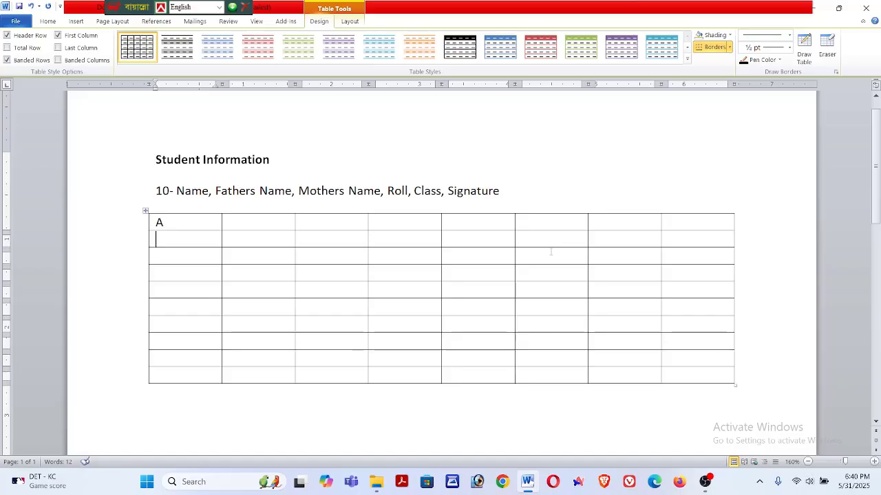
pyautogui.write('VB')
pyautogui.press('BackSpace')
pyautogui.press('BackSpace')
pyautogui.press('BackSpace')
# Enter "Name" and "F-Name" as the first two column headings in the table's first row.
pyautogui.write('Name')
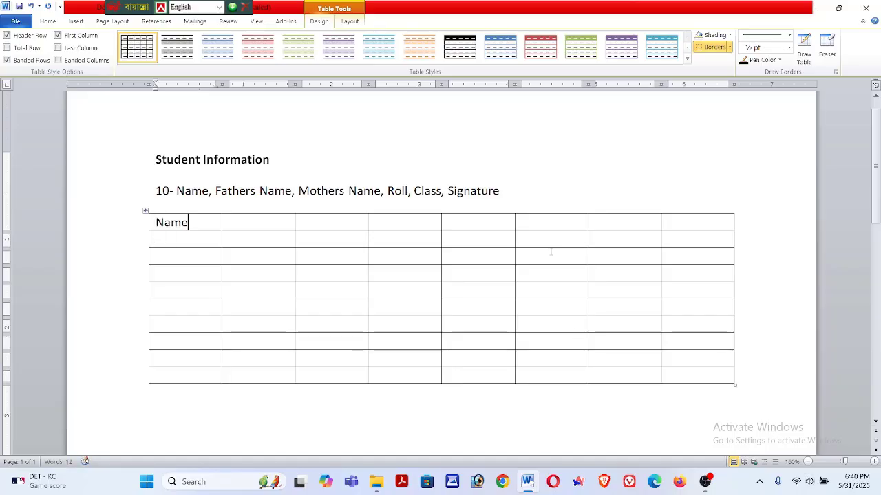
pyautogui.press('Tab')
pyautogui.write('Fathrs')
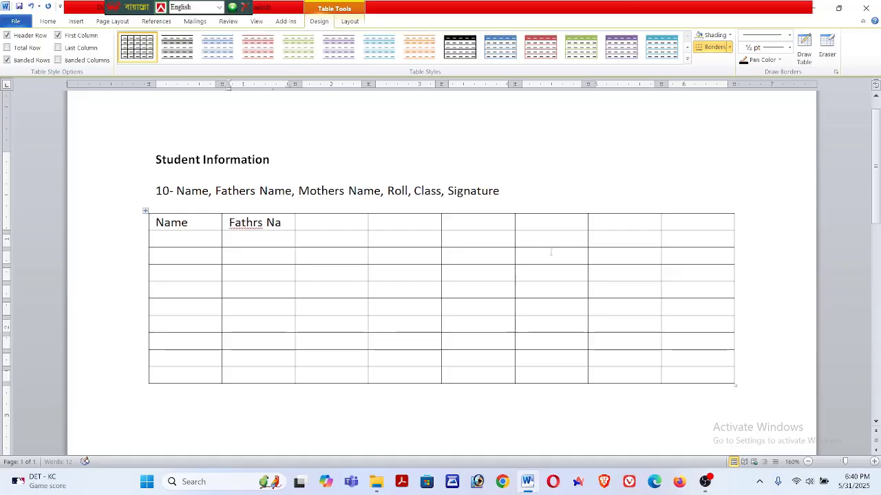
pyautogui.press('BackSpace')
pyautogui.press('BackSpace')
pyautogui.press('BackSpace')
pyautogui.press('BackSpace')
pyautogui.press('BackSpace')
pyautogui.write('-Name')
# Enter "M-Name" as the third column heading in the table's first row.
pyautogui.press('Tab')
pyautogui.write('M')
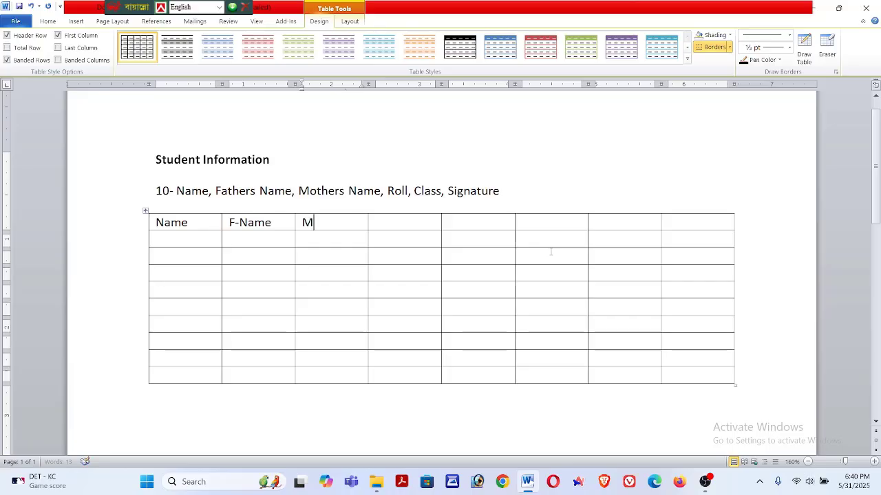
pyautogui.write('-Nane')
pyautogui.press('Tab')
pyautogui.press('Left')
pyautogui.press('BackSpace')
pyautogui.press('BackSpace')
pyautogui.write('me')
# Enter "Roll", "Class" and "Signature" as the fourth, fifth and sixth column headings in the table's first row.
pyautogui.press('Tab')
pyautogui.write('rt')
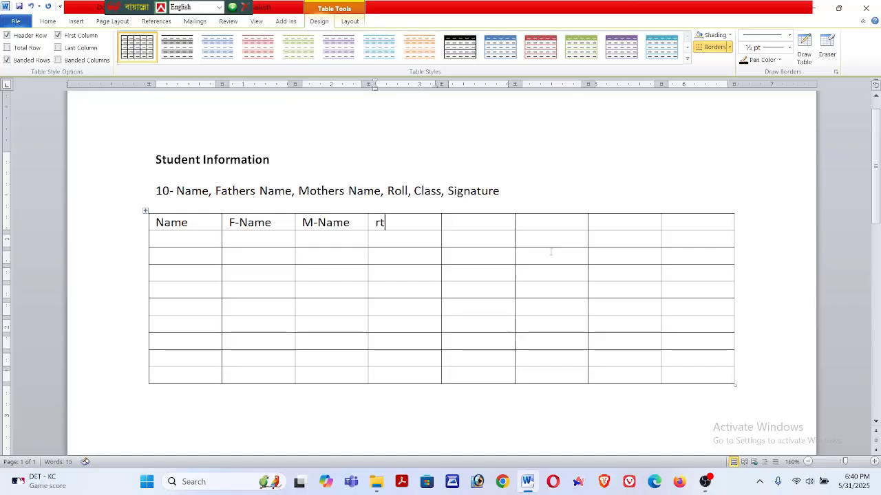
pyautogui.press('BackSpace')
pyautogui.press('BackSpace')
pyautogui.write('Roll')
pyautogui.press('Tab')
pyautogui.write('Class')
pyautogui.press('Tab')
pyautogui.write('Sig')
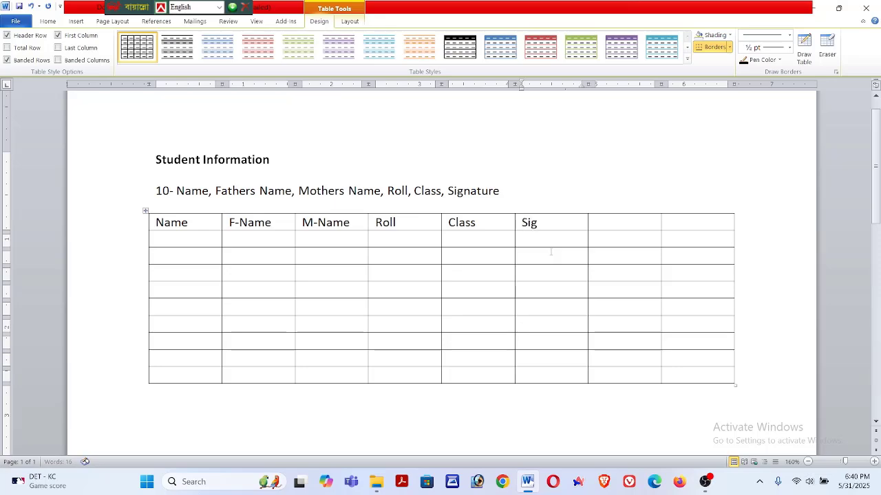
pyautogui.write('nature')
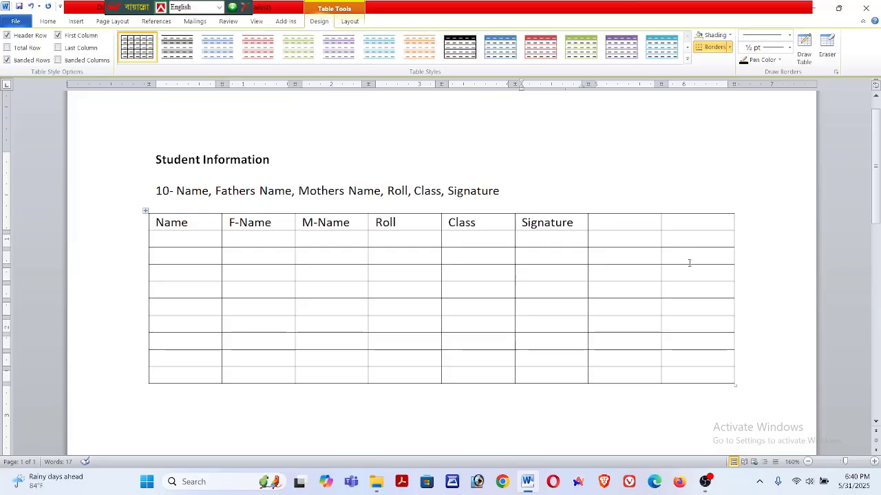
# Delete the two empty columns after the Signature column.
pyautogui.scroll(-1, 586, 246)
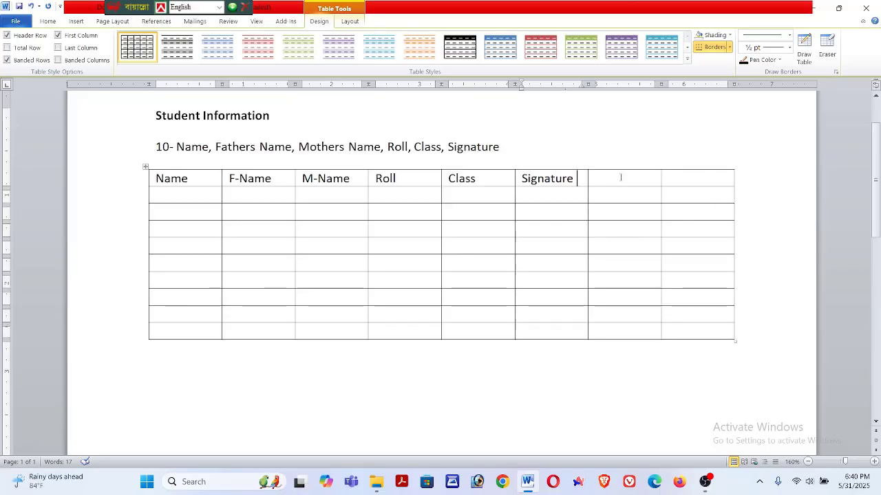
pyautogui.moveTo(621, 177); pyautogui.dragTo(704, 338)
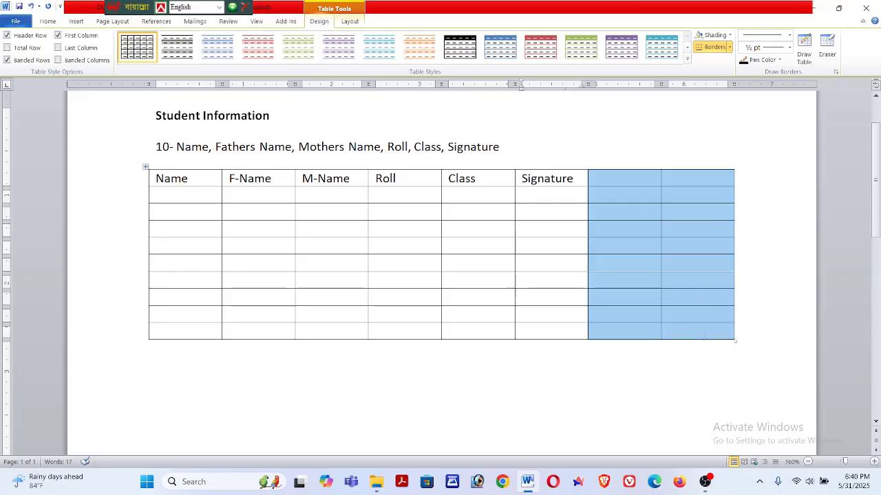
pyautogui.rightClick(689, 249)
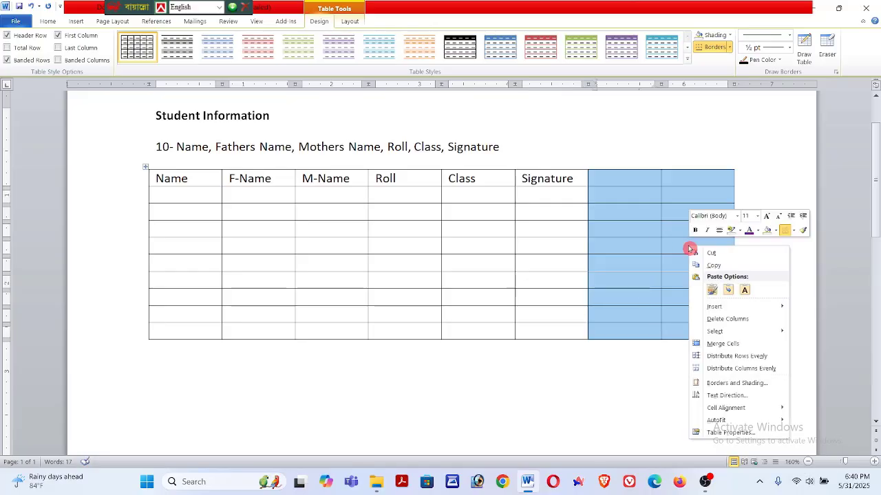
pyautogui.click(736, 319)
pyautogui.click(672, 167)
pyautogui.scroll(2, 563, 302)
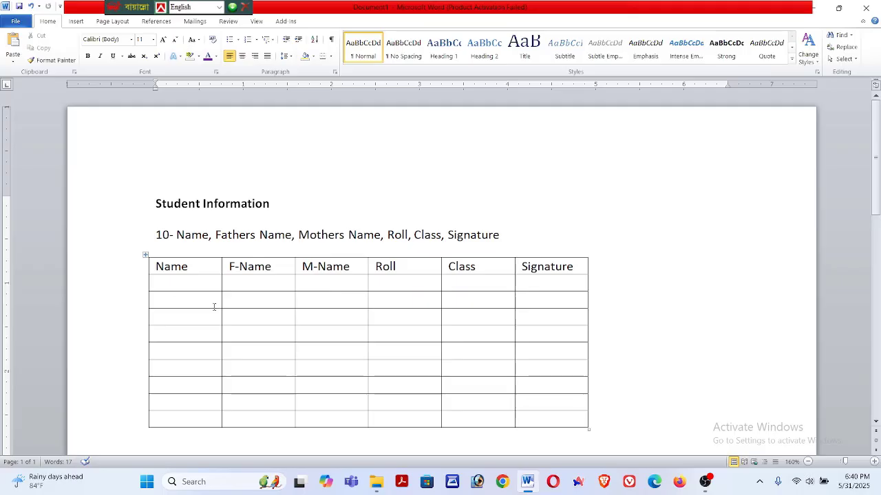
# Select the whole student table and cut it from the document.
pyautogui.click(145, 255)
pyautogui.rightClick(145, 255)
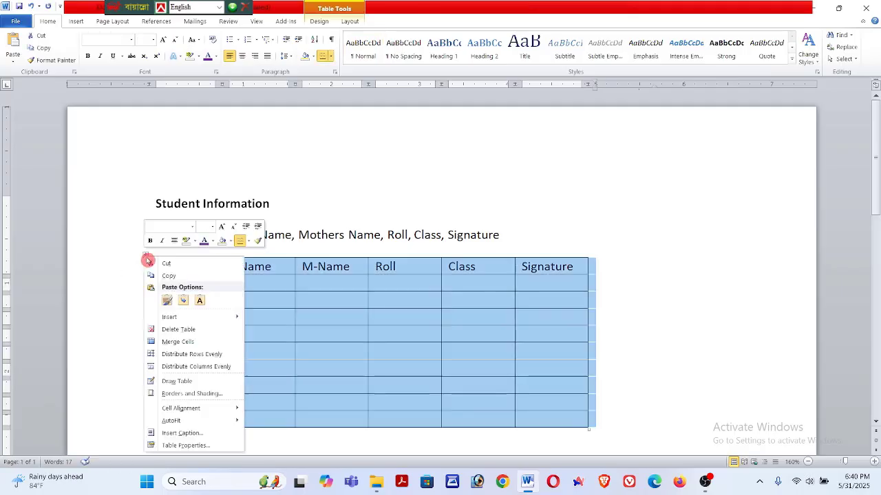
pyautogui.click(173, 266)
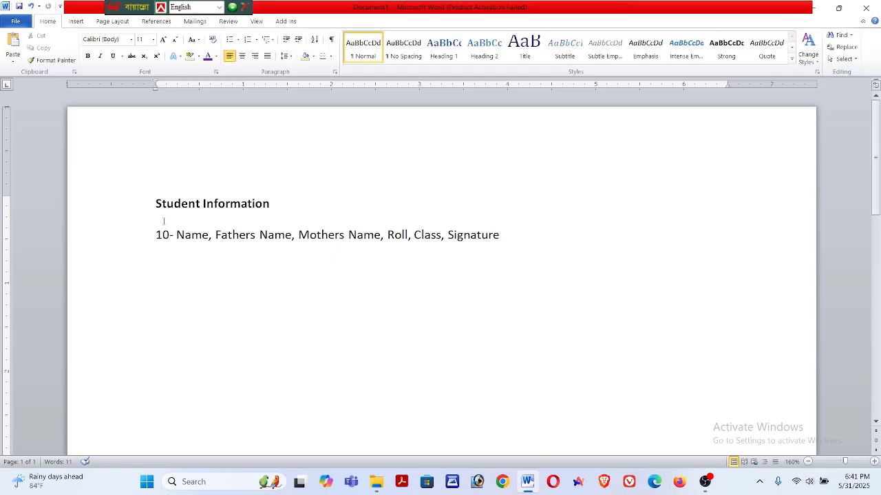
pyautogui.click(137, 236)
pyautogui.click(163, 258)
pyautogui.moveTo(173, 237)
pyautogui.mouseDown()
pyautogui.moveTo(155, 237)
pyautogui.moveTo(173, 238)
pyautogui.mouseUp()
pyautogui.click(191, 300)
pyautogui.click(273, 305)
pyautogui.moveTo(516, 237)
pyautogui.mouseDown()
pyautogui.moveTo(215, 238)
pyautogui.moveTo(463, 237)
pyautogui.mouseUp()
pyautogui.click(226, 315)
pyautogui.click(267, 286)
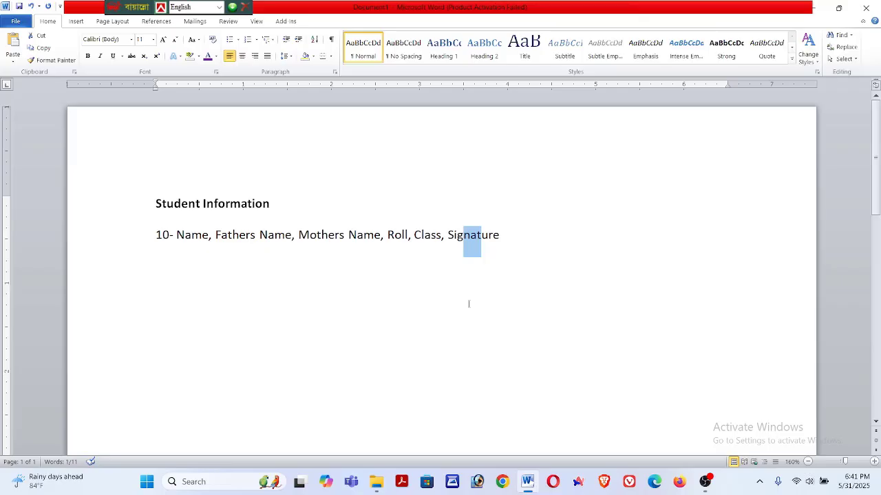
# Insert a table with 6 columns and 11 rows below the field list, specifying the dimensions numerically.
pyautogui.click(373, 376)
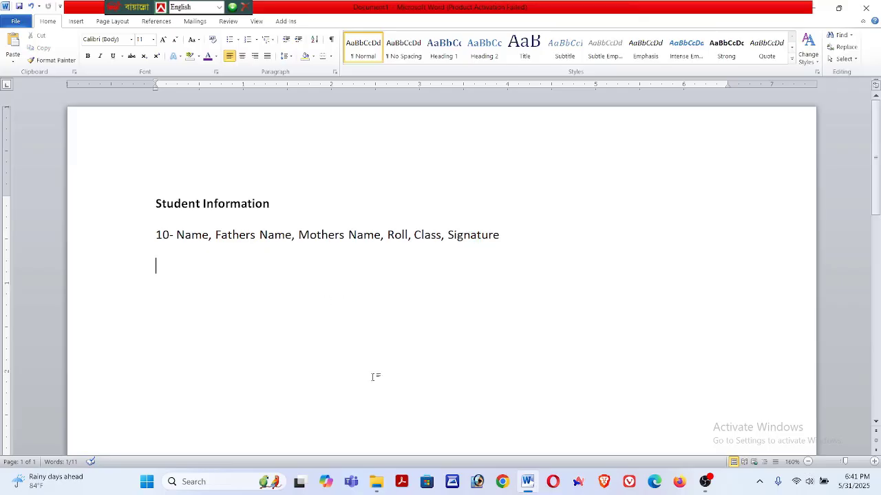
pyautogui.click(81, 22)
pyautogui.click(90, 50)
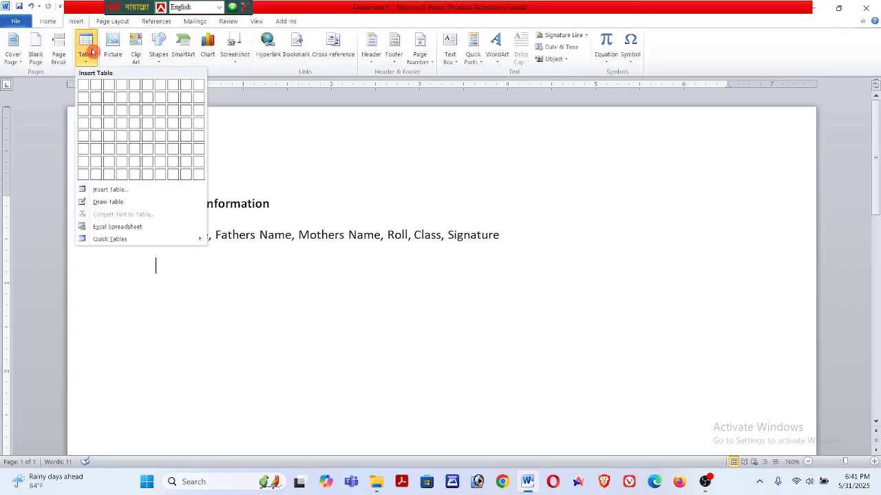
pyautogui.click(141, 192)
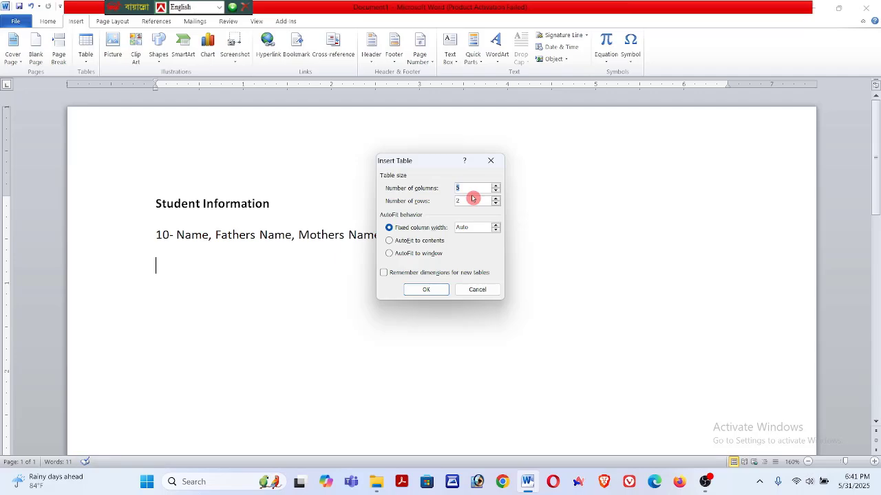
pyautogui.moveTo(436, 163); pyautogui.dragTo(413, 300)
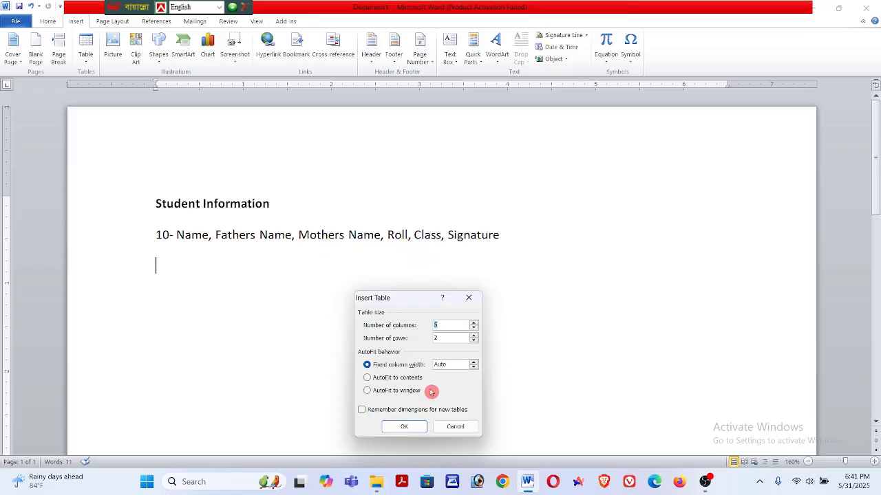
pyautogui.write('6')
pyautogui.click(431, 343)
pyautogui.write('11')
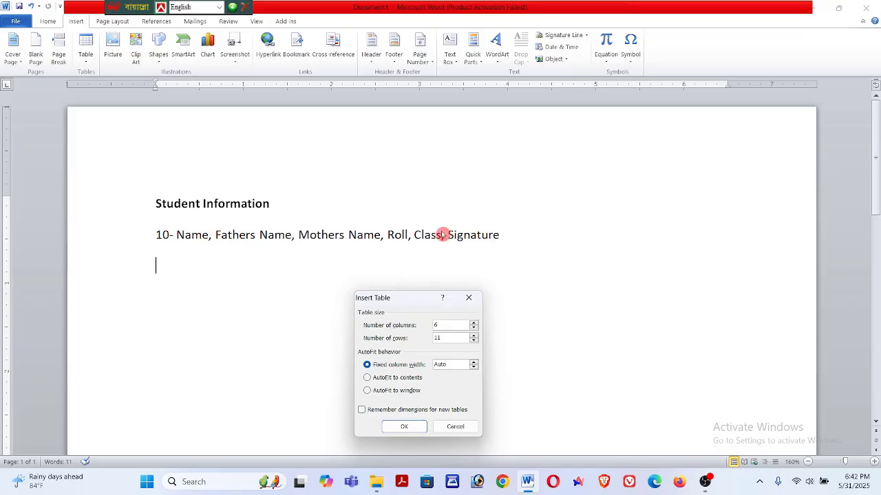
pyautogui.click(413, 430)
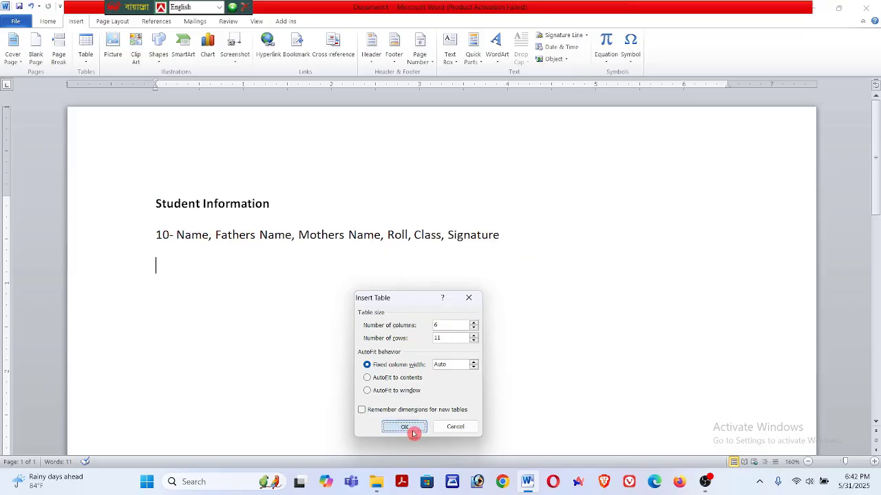
# Fill the new table's first row with the headings "Name", "F-Name", "M-Name", "Roll", "Class" and "Sig".
pyautogui.scroll(-1, 271, 312)
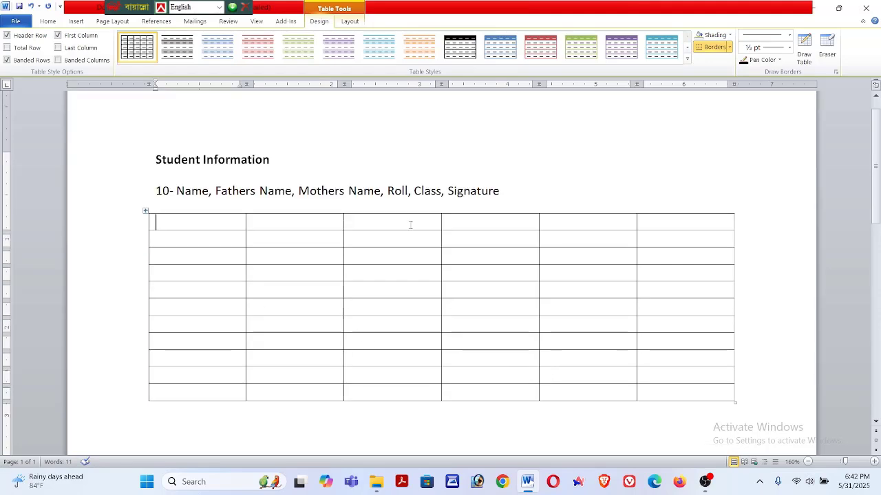
pyautogui.write('Name')
pyautogui.press('Tab')
pyautogui.write('F-Name')
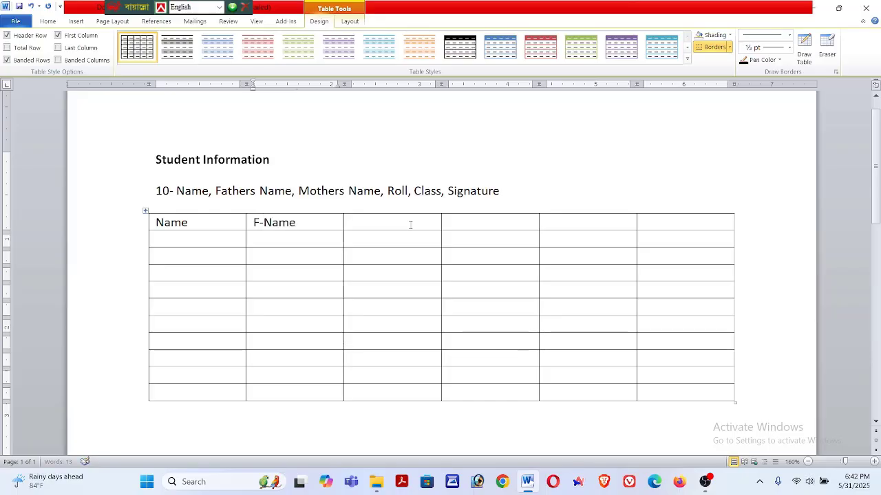
pyautogui.press('Tab')
pyautogui.write('M-Name')
pyautogui.press('Tab')
pyautogui.write('Roll')
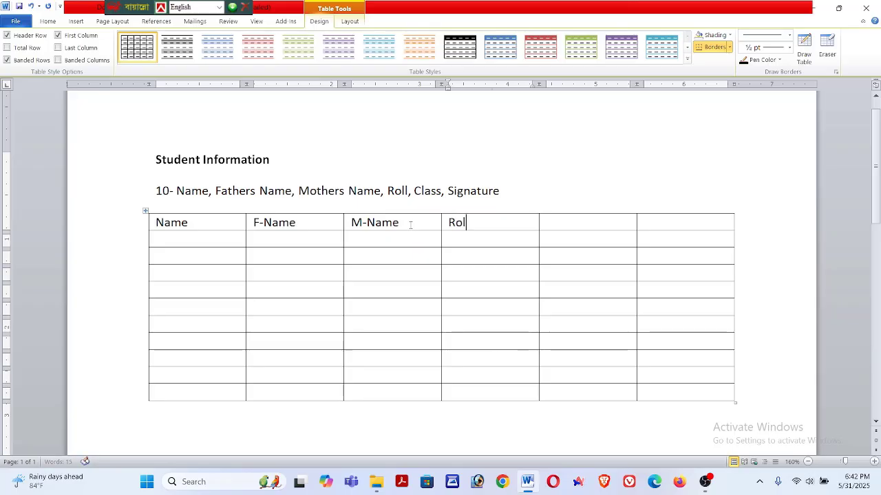
pyautogui.press('Tab')
pyautogui.write('Class')
pyautogui.press('Tab')
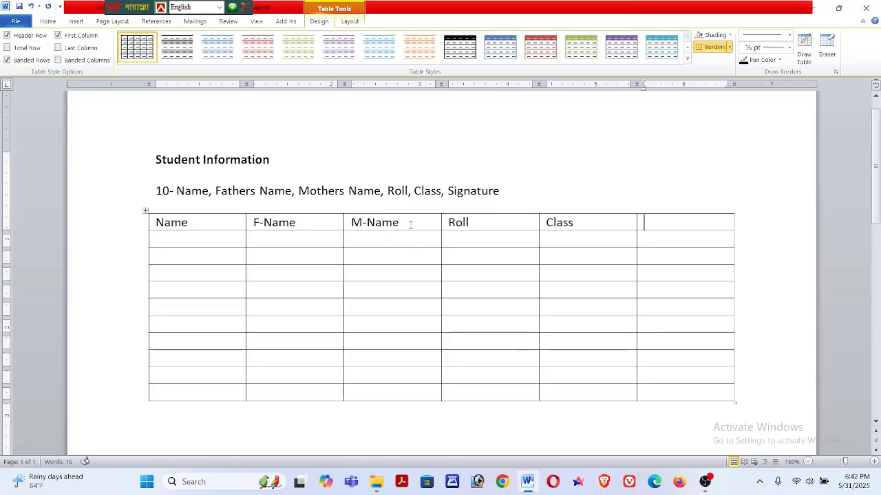
pyautogui.write('Sig')
# Fill the ten cells under the Name heading with the placeholder letters a to j, one per row.
pyautogui.click(169, 239)
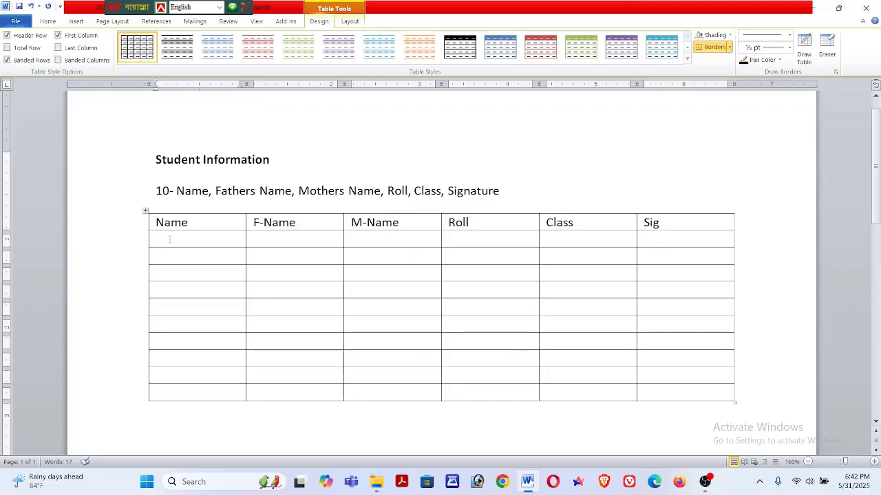
pyautogui.write('a')
pyautogui.press('Down')
pyautogui.write('v')
pyautogui.press('BackSpace')
pyautogui.write('b')
pyautogui.write('d')
pyautogui.press('Down')
pyautogui.write('e')
pyautogui.press('Down')
pyautogui.write('f')
pyautogui.press('Down')
pyautogui.write('g')
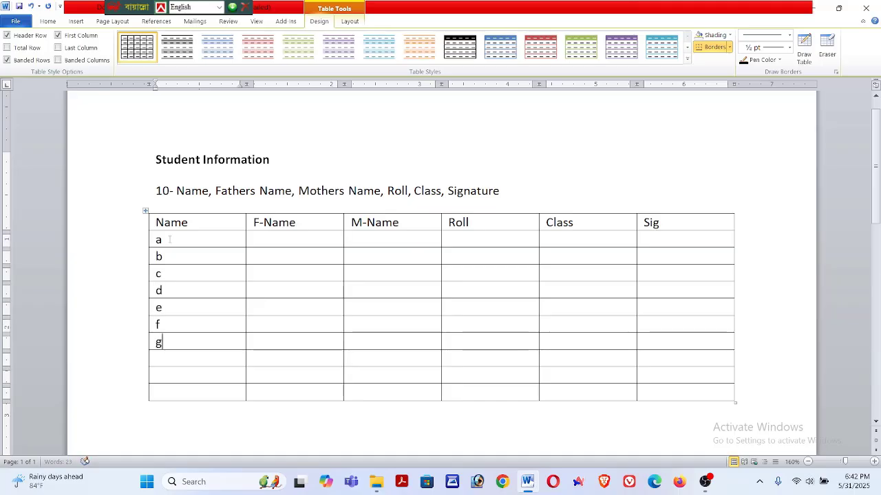
pyautogui.press('Down')
pyautogui.write('h')
pyautogui.press('Down')
pyautogui.write('i')
pyautogui.press('Down')
pyautogui.write('j')
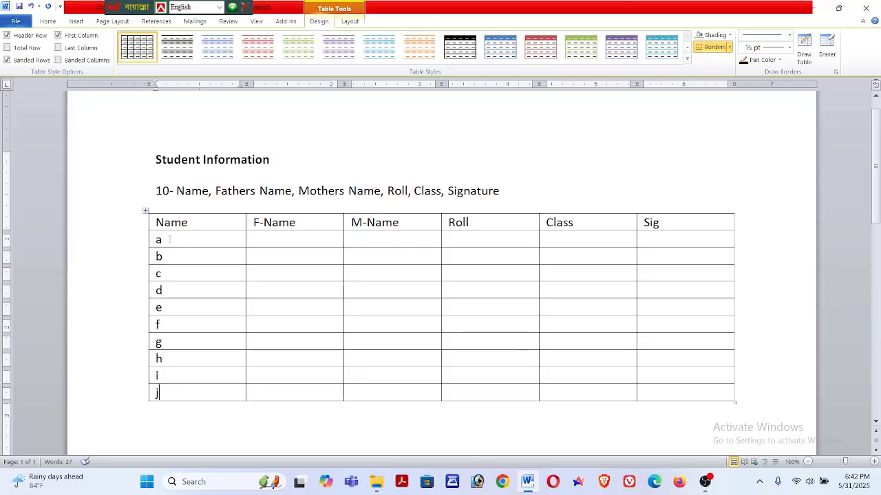
# Replace the placeholder "a" with the student's name and enter the father's and mother's names in the same row.
pyautogui.click(420, 241)
pyautogui.click(234, 242)
pyautogui.moveTo(191, 241); pyautogui.dragTo(119, 240)
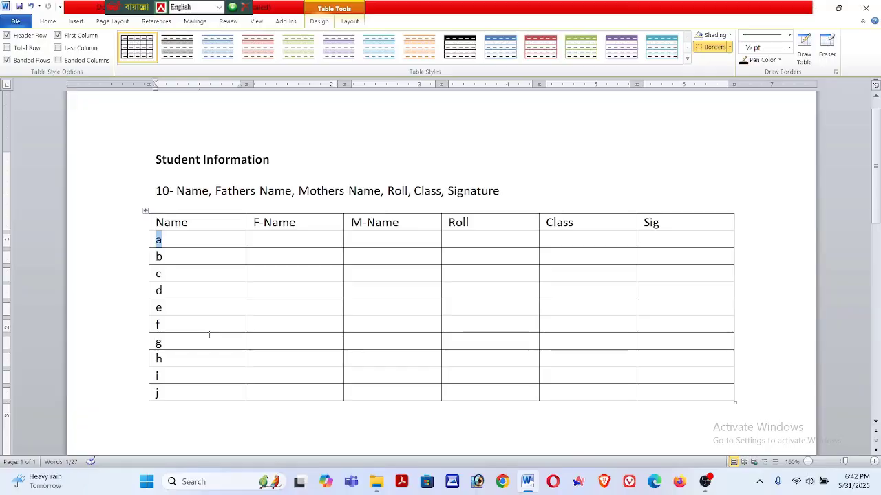
pyautogui.write('Sumi')
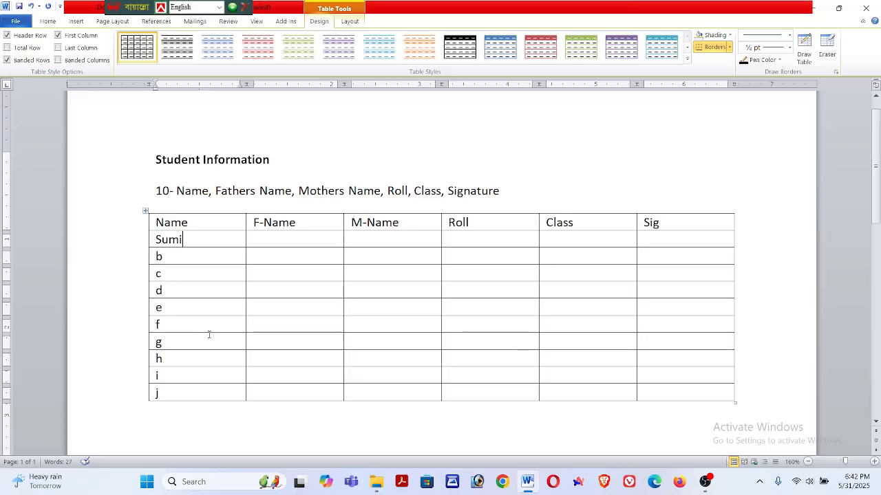
pyautogui.press('Tab')
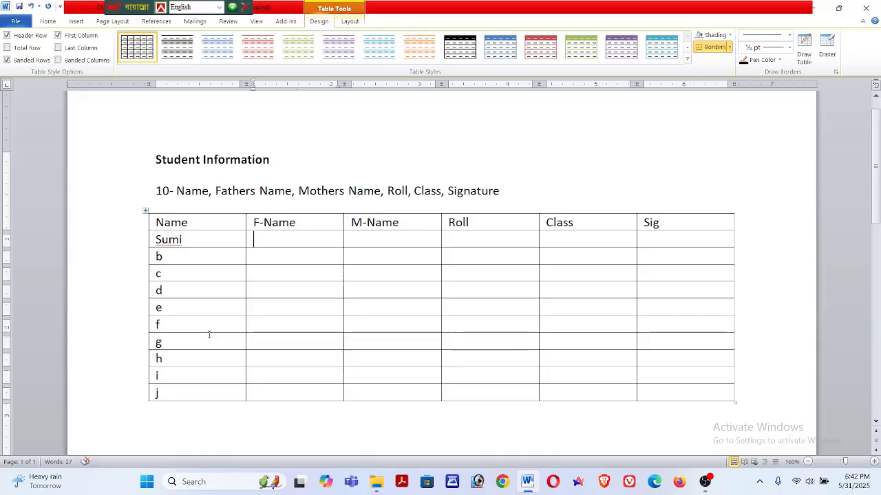
pyautogui.write('Farhad')
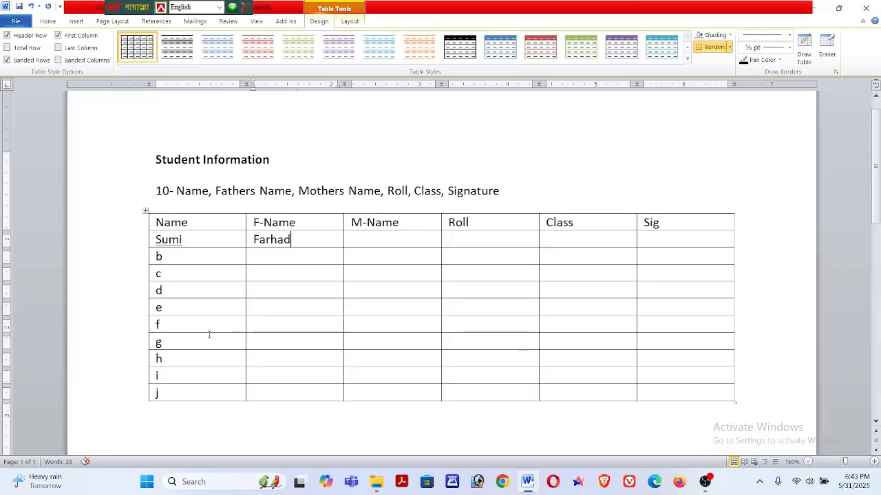
pyautogui.press('Tab')
pyautogui.write('Re')
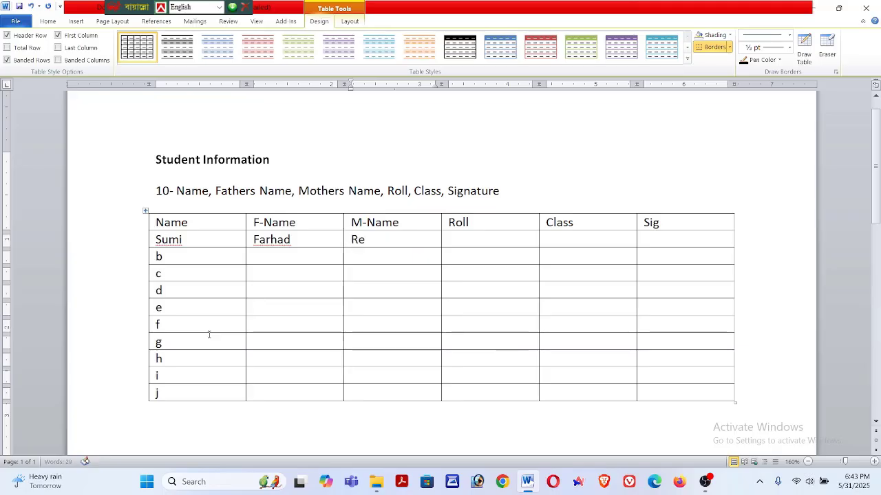
pyautogui.write('shma')
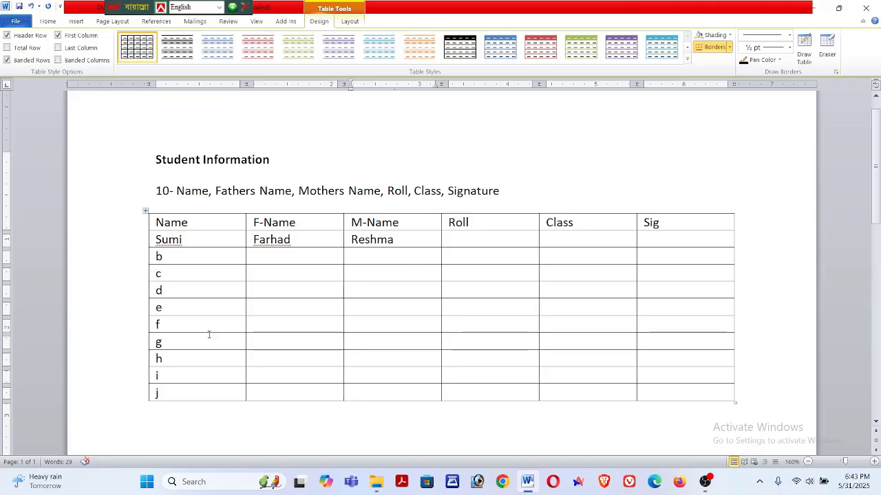
# Enter 20 as the roll and "Eight" as the class in the first student's row.
pyautogui.press('Tab')
pyautogui.write('20')
pyautogui.press('Tab')
pyautogui.write('Eighh')
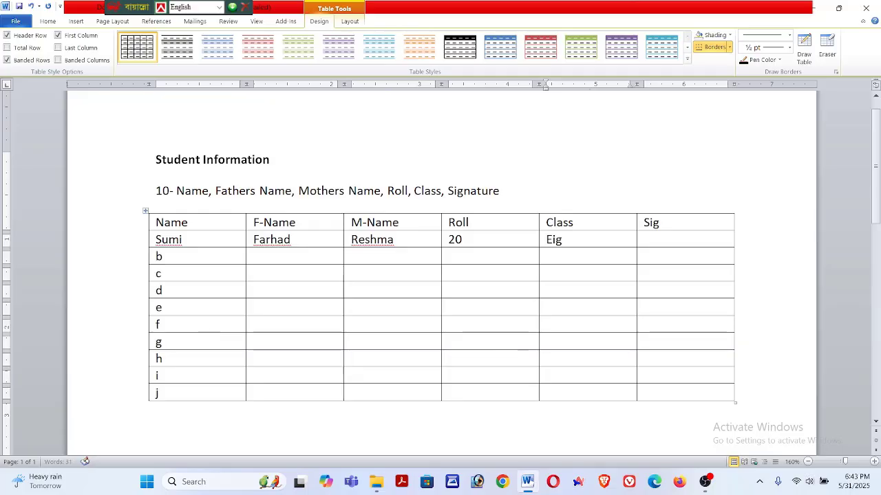
pyautogui.press('BackSpace')
pyautogui.write('t')
pyautogui.press('Tab')
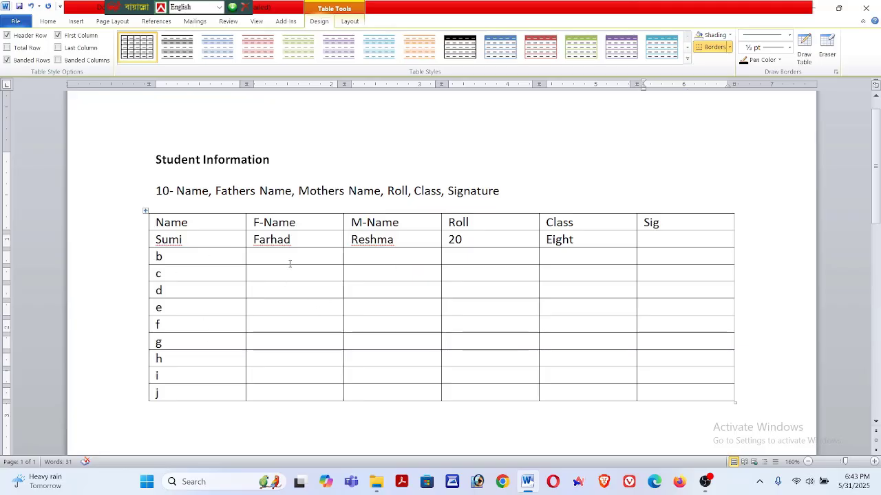
# Center the "Student Information" title above the table.
pyautogui.scroll(2, 290, 263)
pyautogui.click(225, 205)
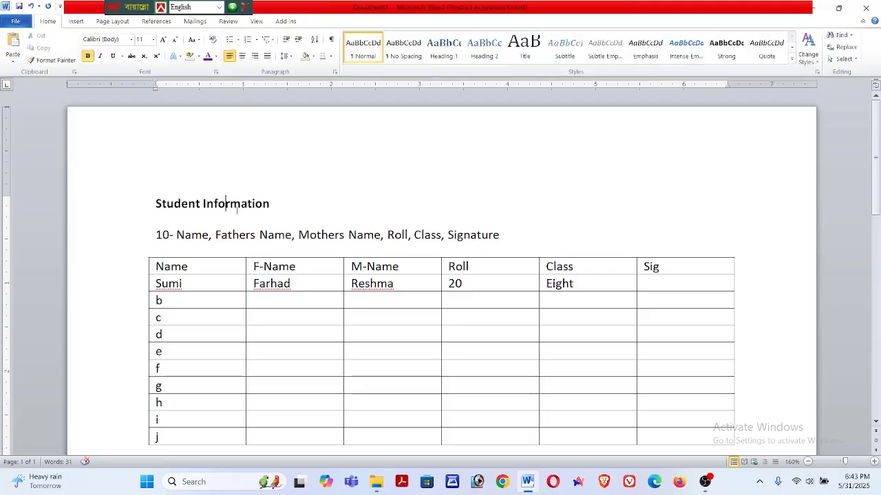
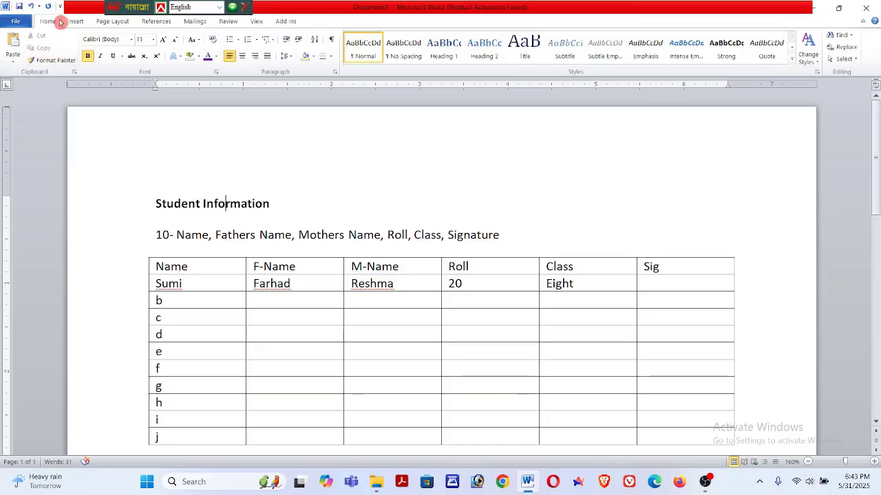
pyautogui.click(244, 58)
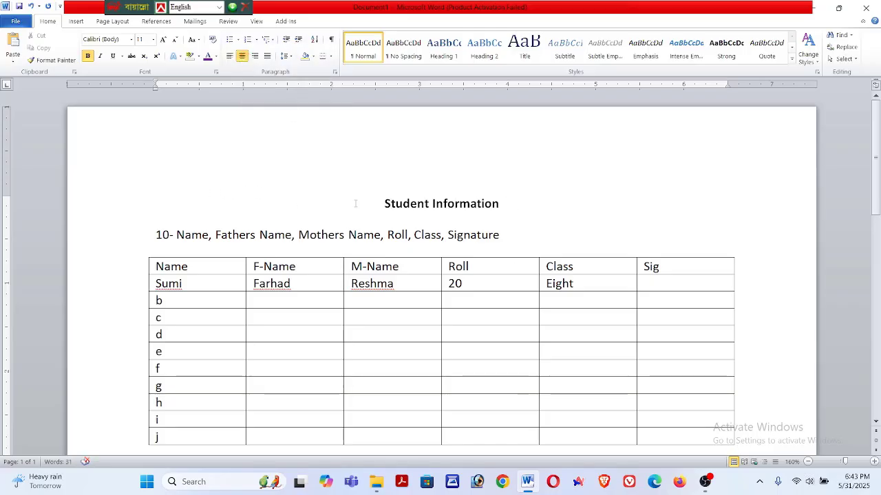
# Set the "Student Information" title to font size 36 and remove its bold formatting.
pyautogui.moveTo(505, 204); pyautogui.dragTo(379, 210)
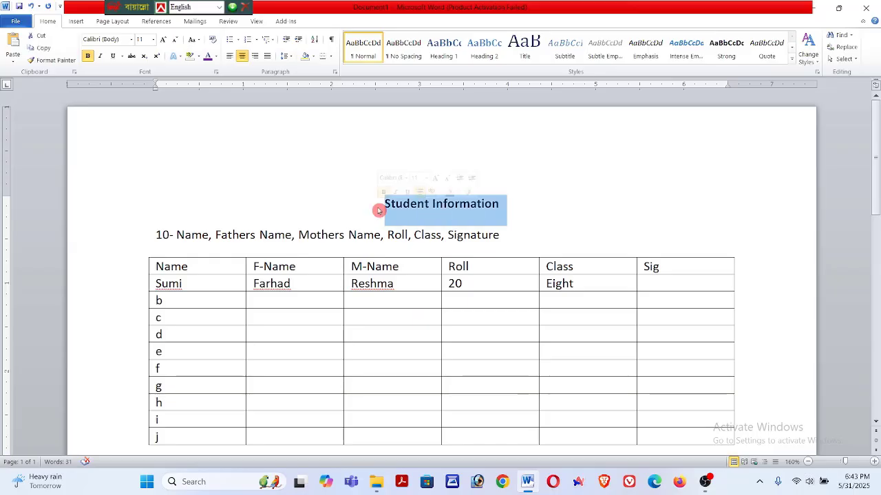
pyautogui.click(154, 42)
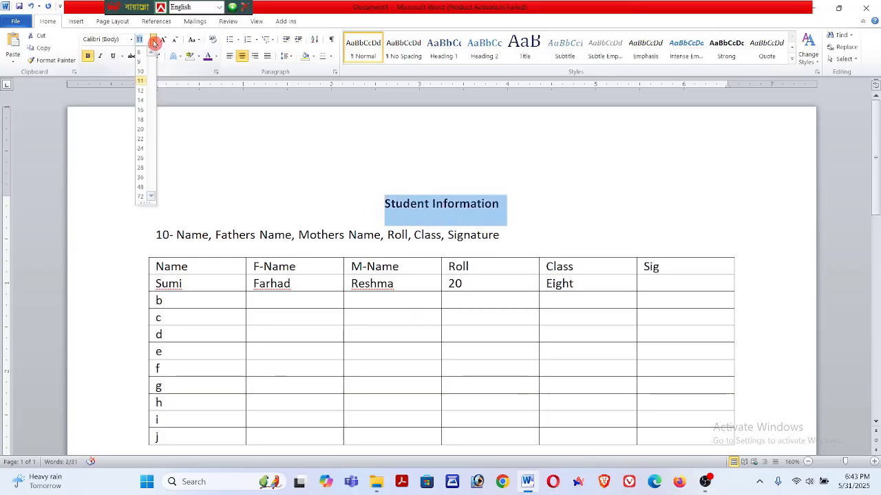
pyautogui.click(141, 178)
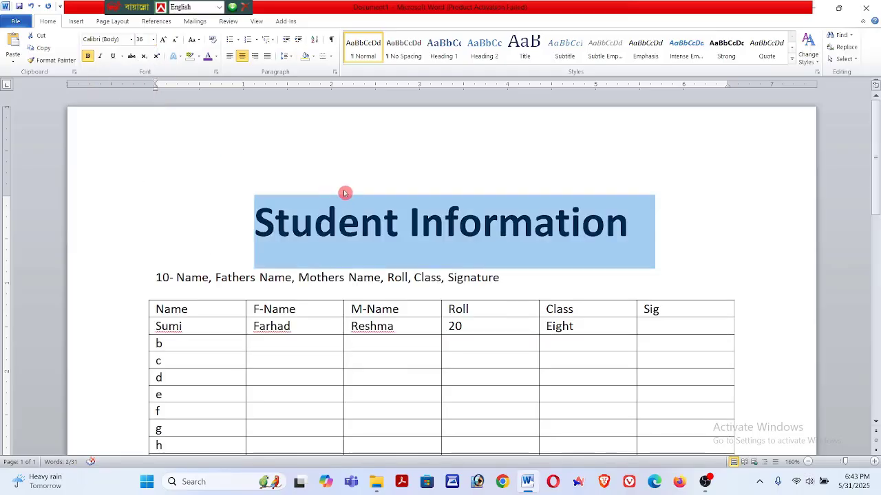
pyautogui.click(87, 62)
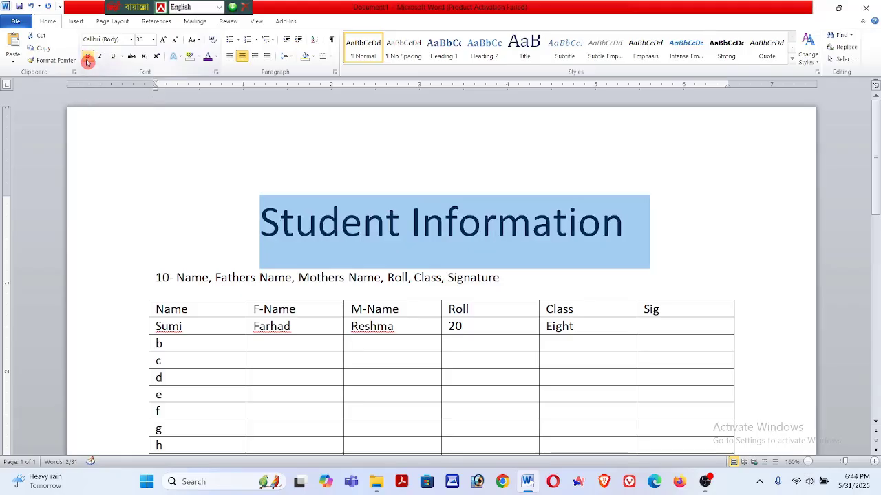
# Format the title in Arial Unicode MS with red font color and an underline.
pyautogui.click(130, 40)
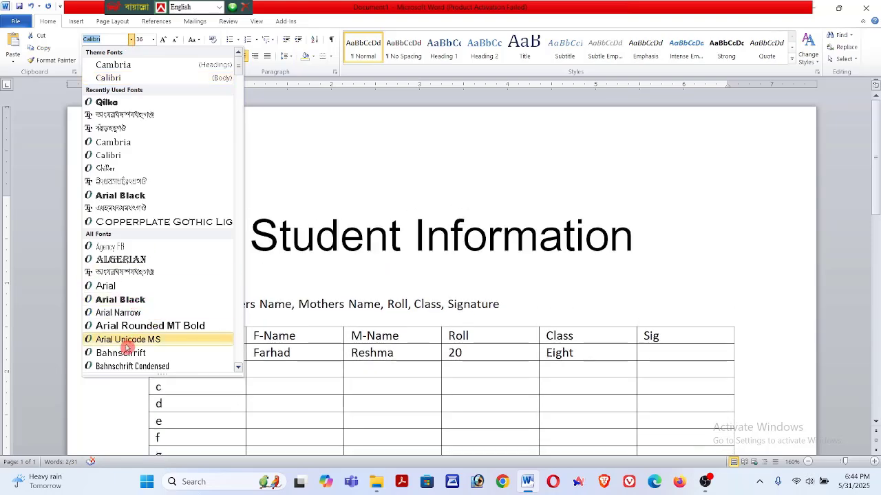
pyautogui.click(128, 340)
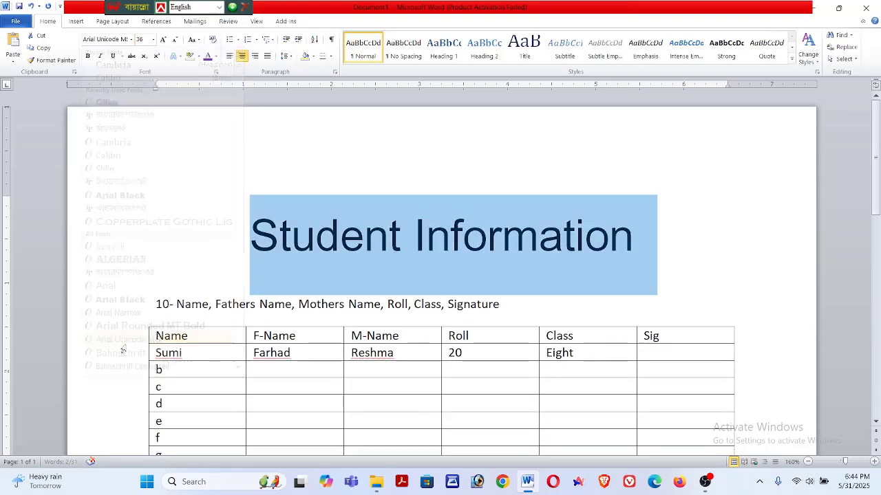
pyautogui.click(216, 56)
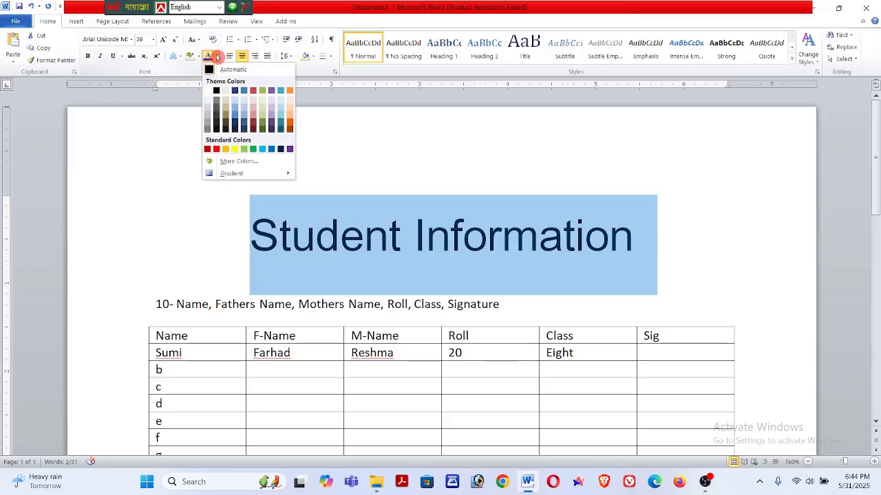
pyautogui.click(207, 149)
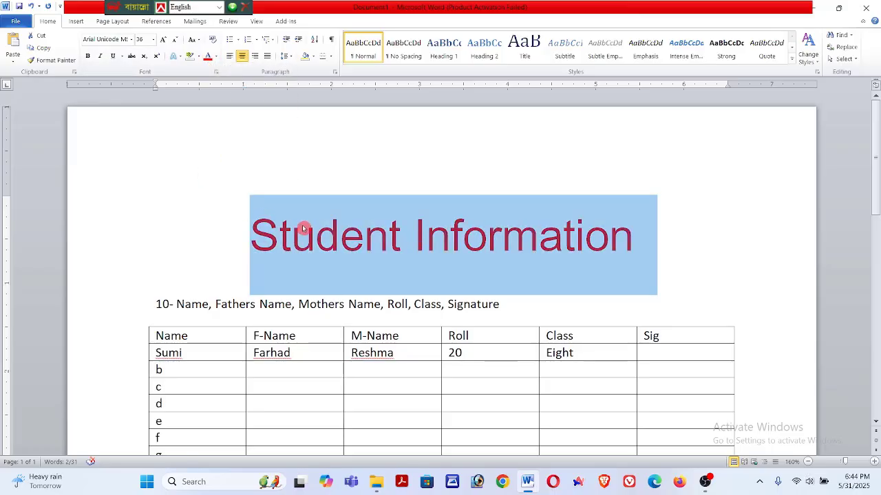
pyautogui.click(114, 57)
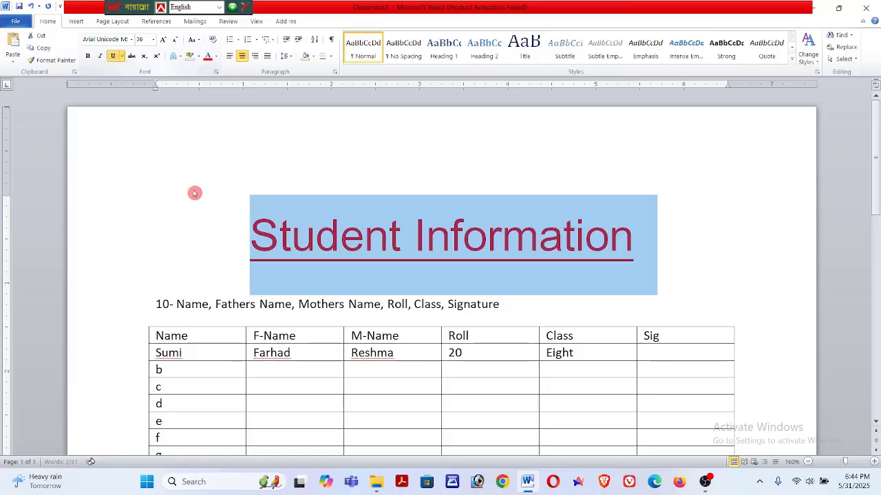
pyautogui.click(195, 194)
# Delete all content from the document, including the title, the note line and the student table.
pyautogui.scroll(-1, 585, 267)
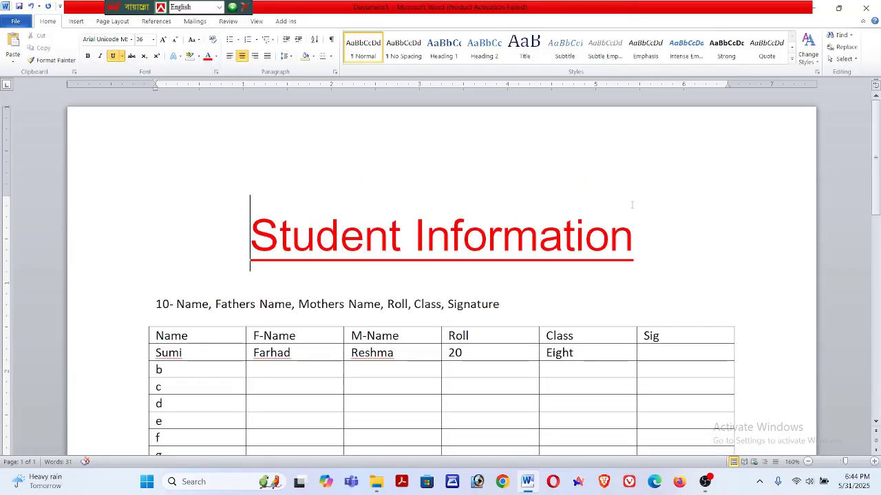
pyautogui.scroll(-6, 593, 203)
pyautogui.scroll(2, 588, 211)
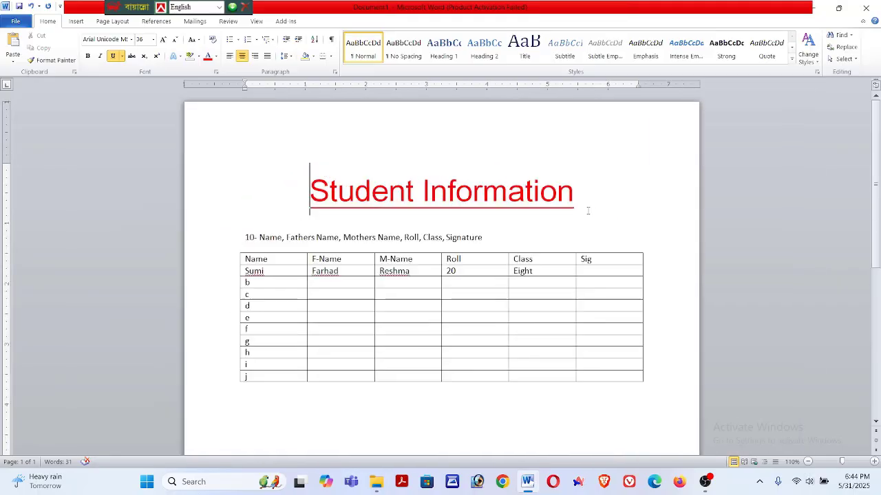
pyautogui.click(77, 21)
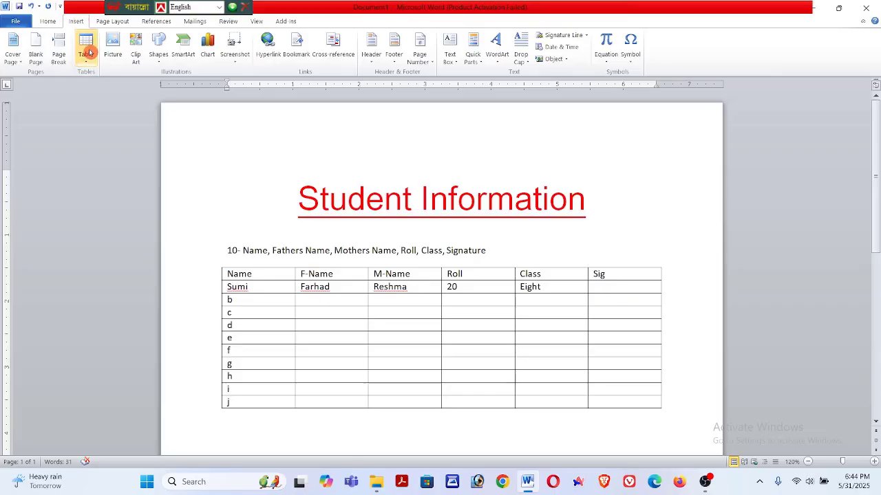
pyautogui.click(89, 44)
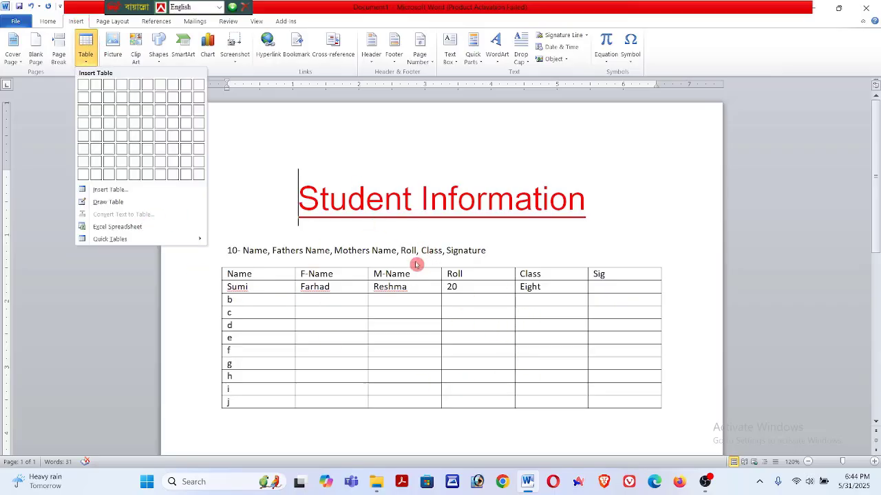
pyautogui.click(281, 200)
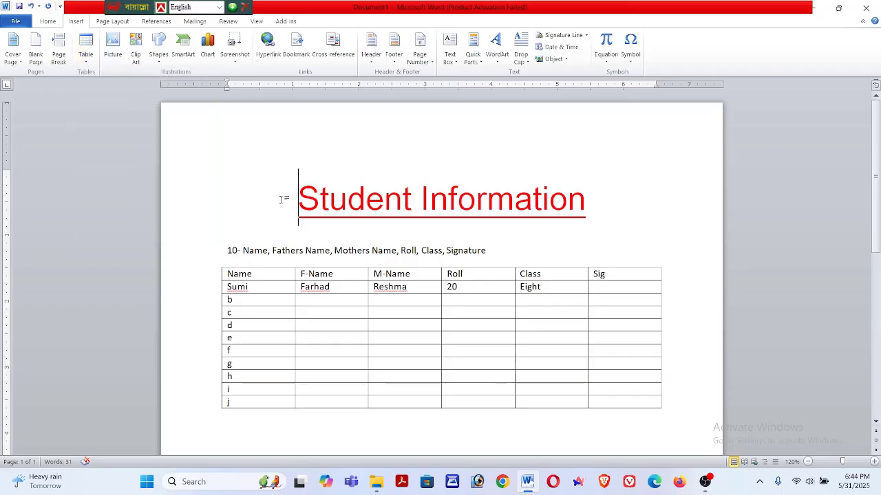
pyautogui.hotkey('ctrl', 'a')
pyautogui.press('Delete')
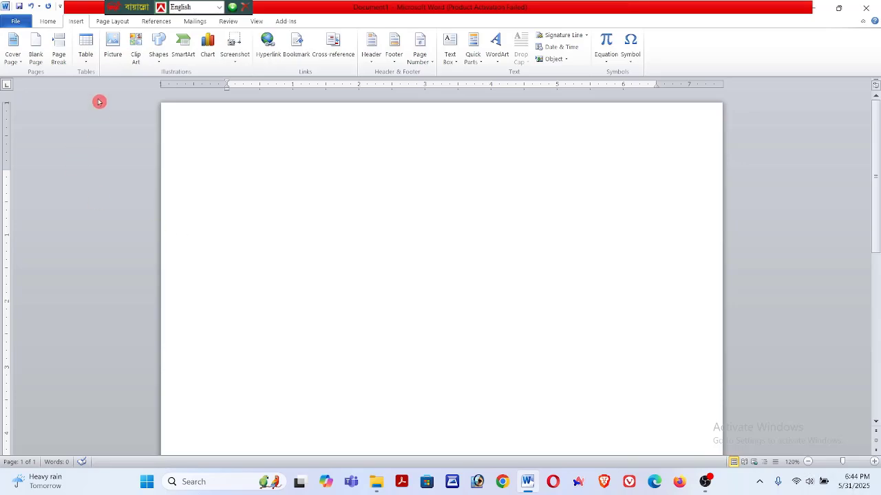
# Insert a table with one column and eight rows.
pyautogui.click(85, 47)
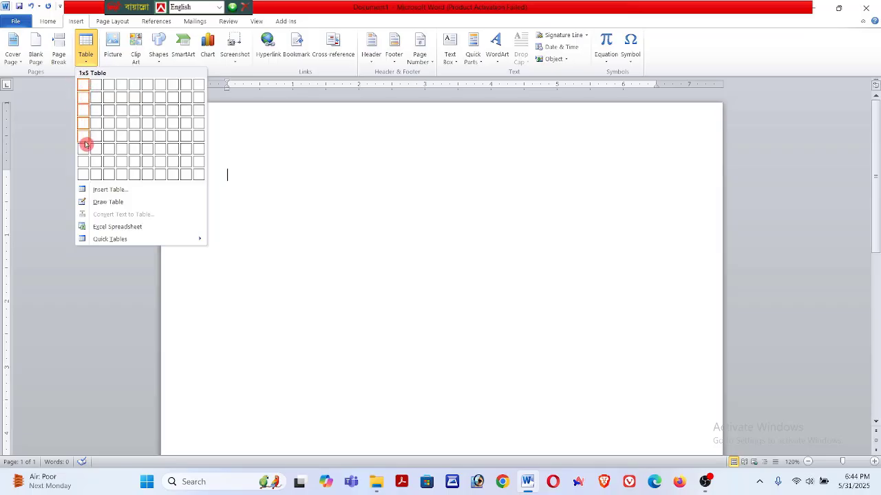
pyautogui.click(84, 174)
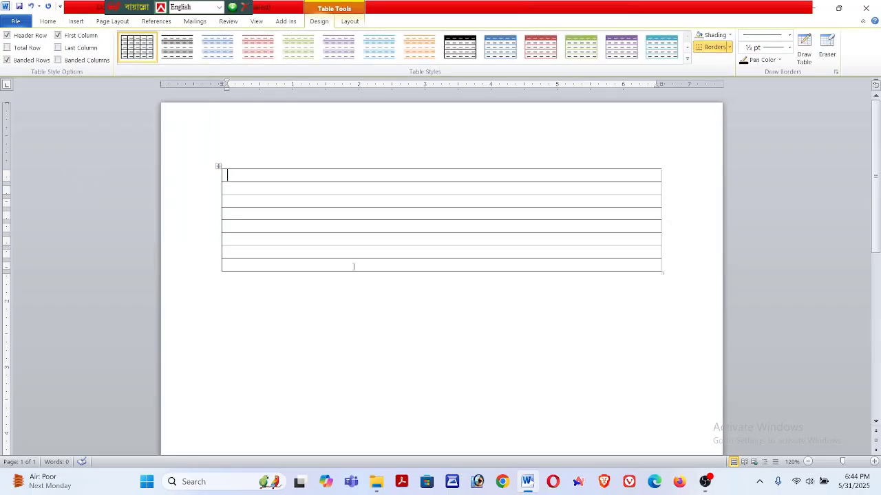
pyautogui.moveTo(270, 166); pyautogui.dragTo(472, 295)
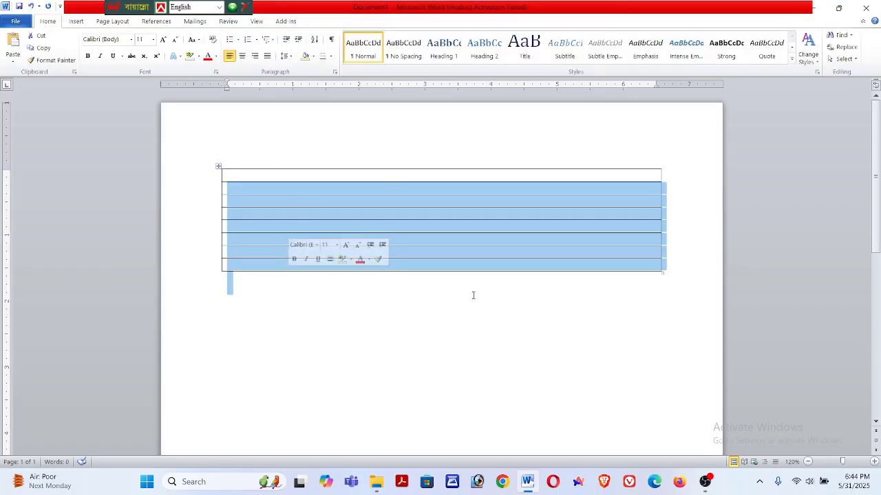
pyautogui.click(366, 203)
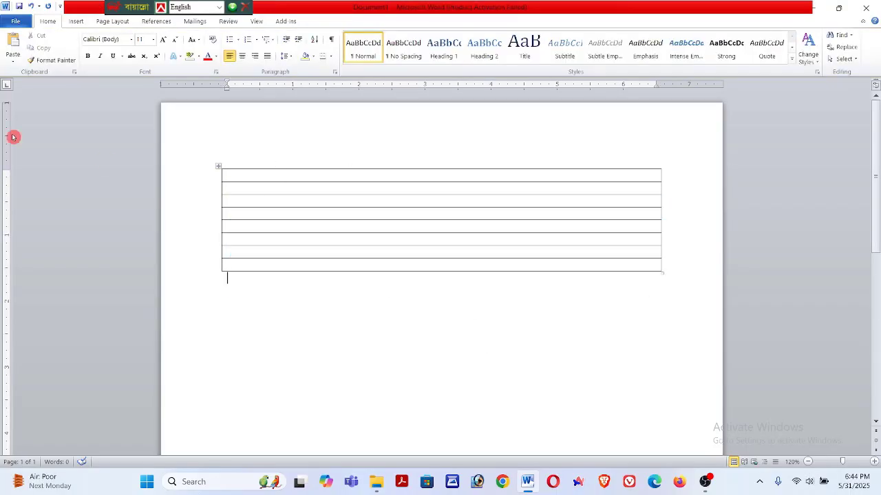
# Delete the entire one-column table from the page.
pyautogui.click(217, 167)
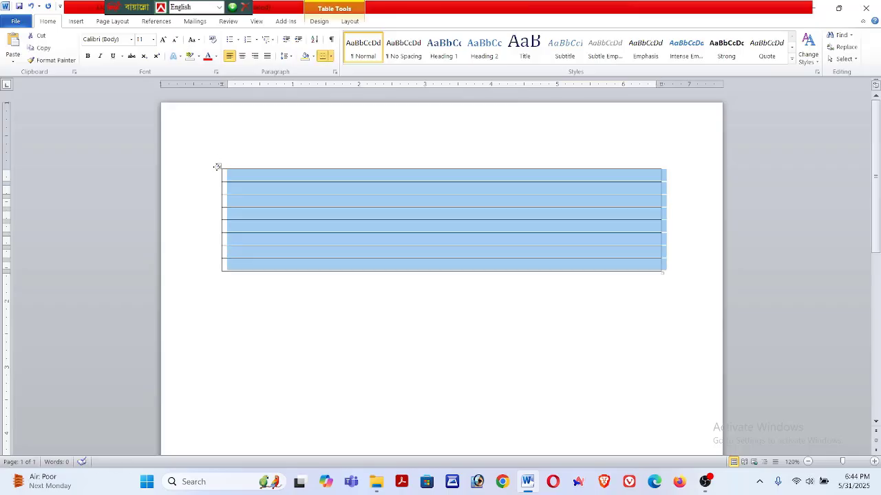
pyautogui.rightClick(217, 167)
pyautogui.click(242, 172)
# Insert a table with six columns and eight rows on the empty page.
pyautogui.click(76, 21)
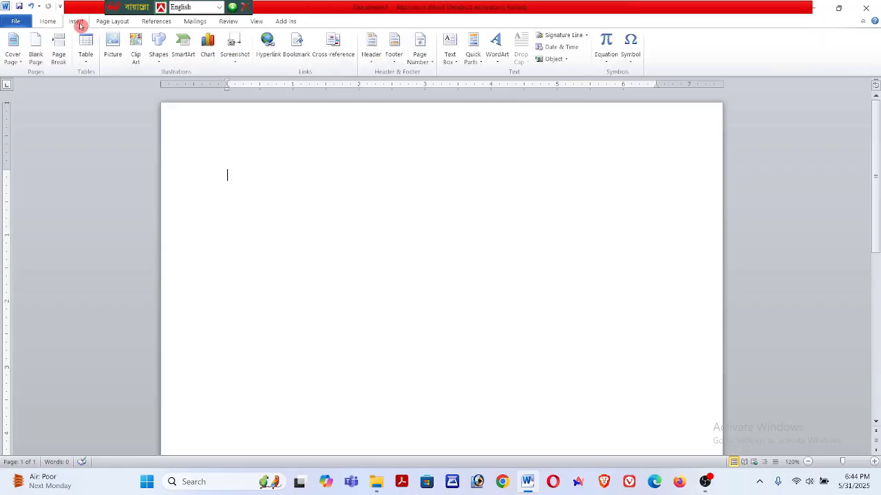
pyautogui.click(86, 54)
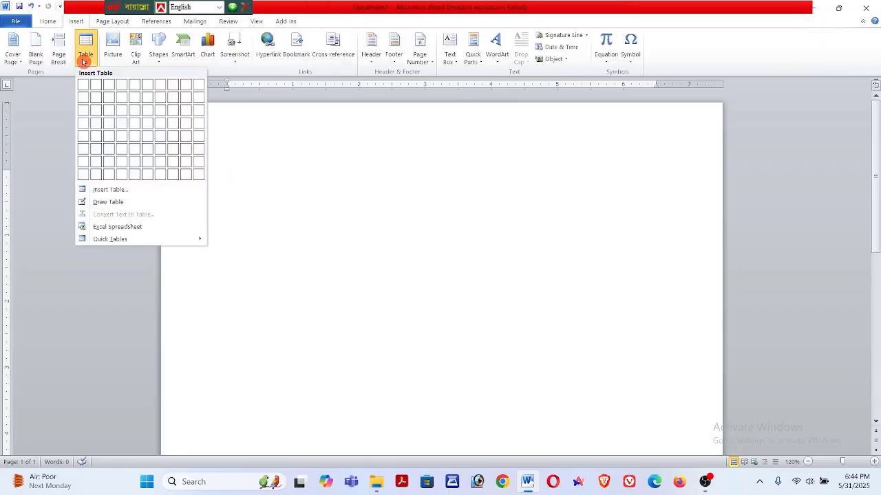
pyautogui.click(146, 174)
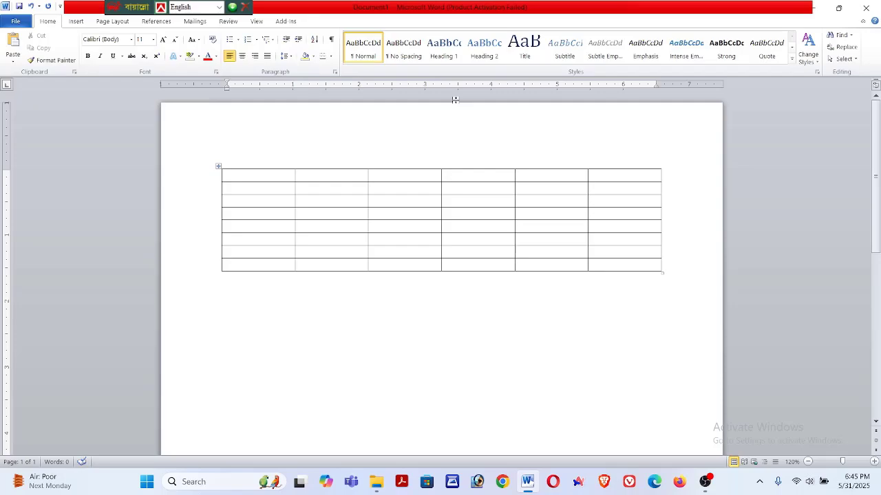
# Number the cells of the table's first column from 1 to 8, one per row.
pyautogui.click(255, 176)
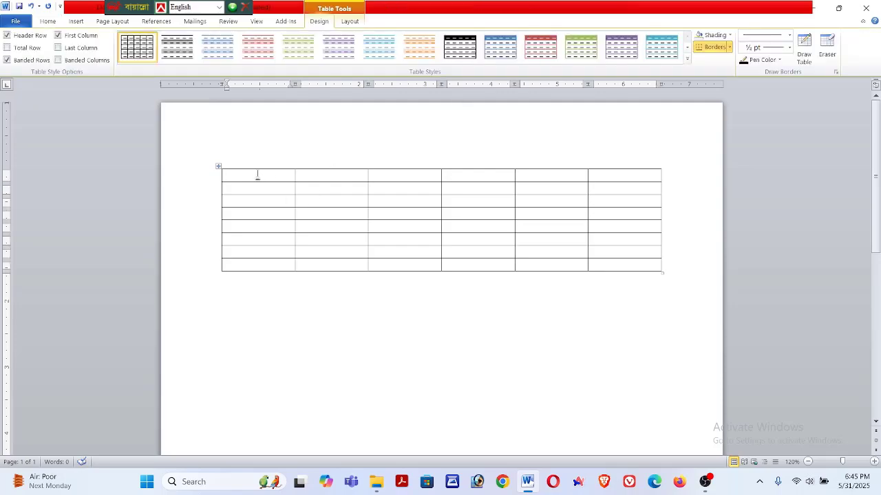
pyautogui.write('a')
pyautogui.press('BackSpace')
pyautogui.write('1')
pyautogui.press('Down')
pyautogui.write('2')
pyautogui.press('Down')
pyautogui.write('3')
pyautogui.write('7')
pyautogui.press('Up')
pyautogui.press('BackSpace')
pyautogui.write('7')
pyautogui.press('Down')
pyautogui.press('BackSpace')
pyautogui.write('8')
# Enter the letters a to f across the table's first row, one per column.
pyautogui.click(275, 168)
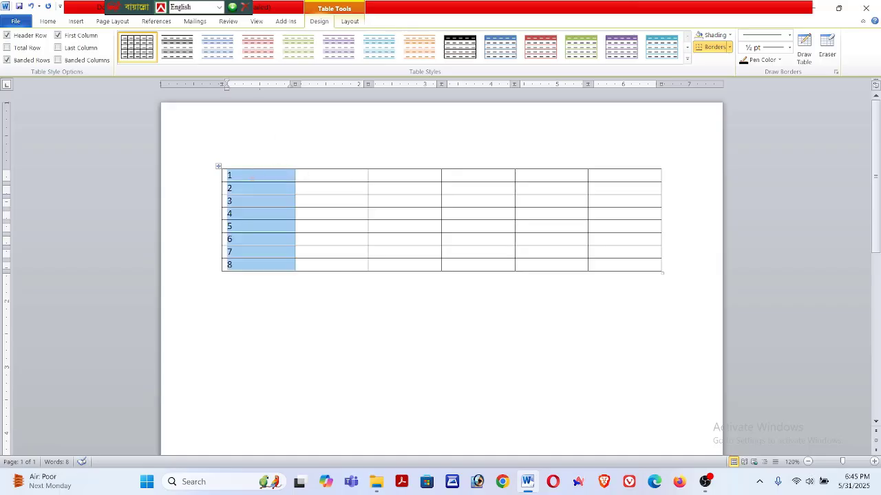
pyautogui.click(253, 181)
pyautogui.write('a')
pyautogui.press('Tab')
pyautogui.write('b')
pyautogui.press('Tab')
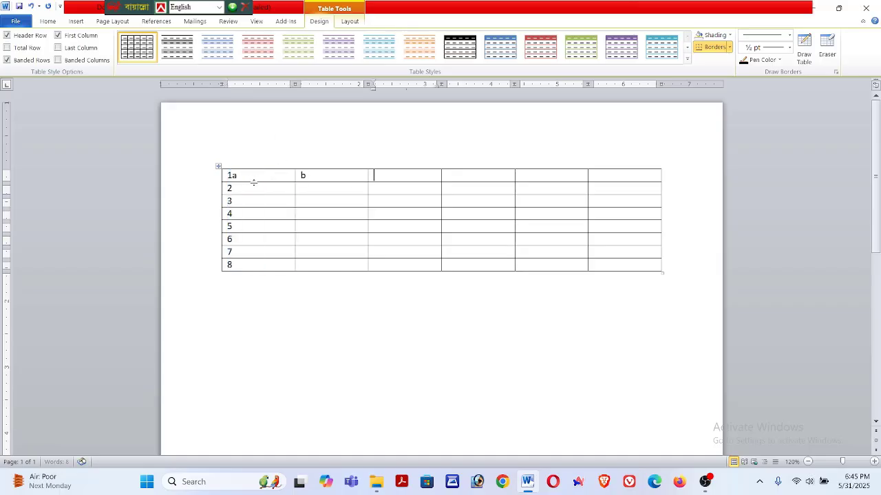
pyautogui.write('c')
pyautogui.press('Tab')
pyautogui.write('d')
pyautogui.press('Tab')
pyautogui.write('e')
pyautogui.press('Tab')
pyautogui.write('f')
# Replace the letters in the first row so its six columns are numbered 1 to 6.
pyautogui.press('Delete')
pyautogui.press('Tab')
pyautogui.write('2')
pyautogui.press('Tab')
pyautogui.write('3')
pyautogui.press('Tab')
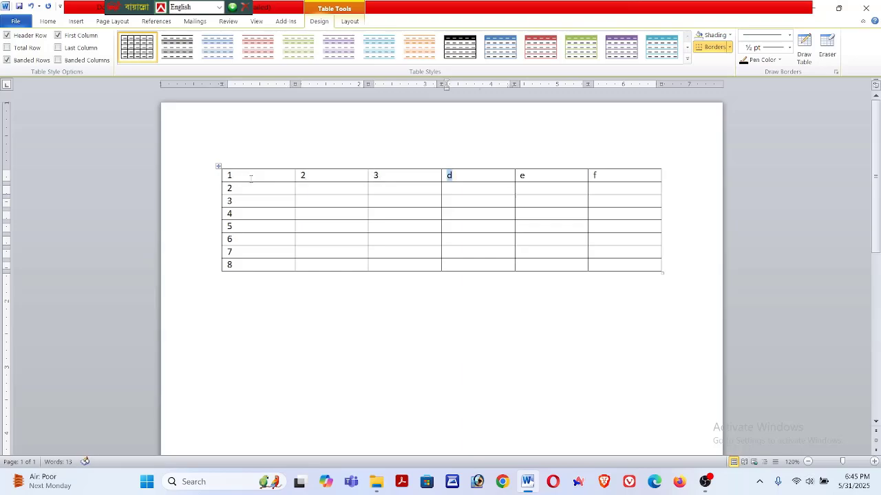
pyautogui.write('4')
pyautogui.press('Tab')
pyautogui.write('5')
pyautogui.press('Tab')
pyautogui.write('6')
pyautogui.click(624, 203)
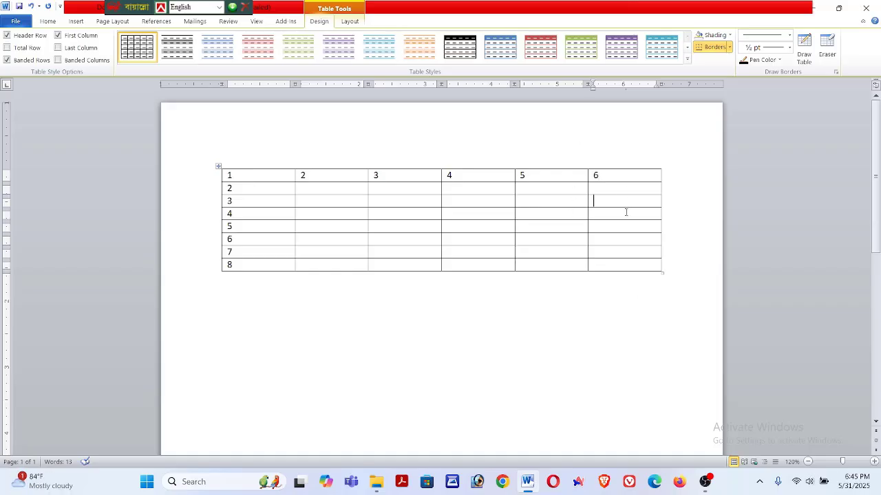
pyautogui.click(554, 214)
pyautogui.click(479, 228)
pyautogui.click(320, 240)
pyautogui.click(266, 232)
pyautogui.click(262, 174)
pyautogui.click(258, 190)
# Delete the numbered six-column table from the page.
pyautogui.click(76, 21)
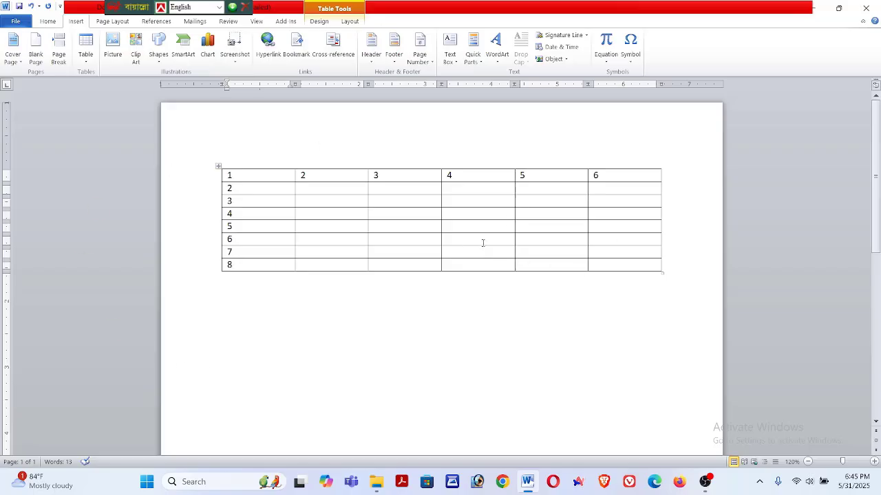
pyautogui.click(219, 167)
pyautogui.rightClick(219, 168)
pyautogui.click(254, 174)
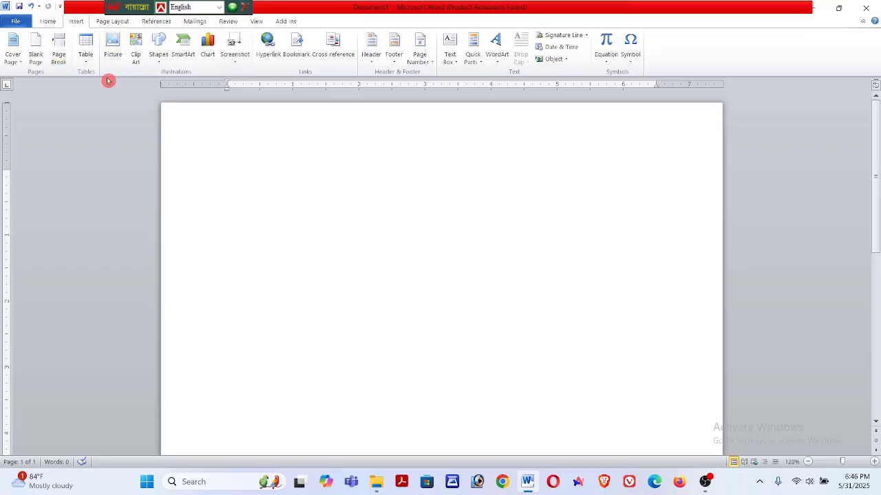
# Insert the SS22 picture from the Desktop folder and set its text wrapping to Behind Text.
pyautogui.click(113, 47)
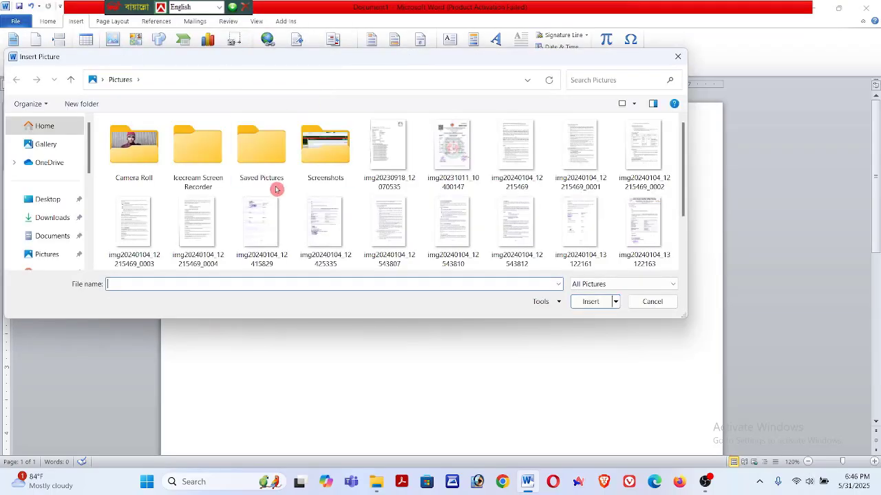
pyautogui.click(45, 203)
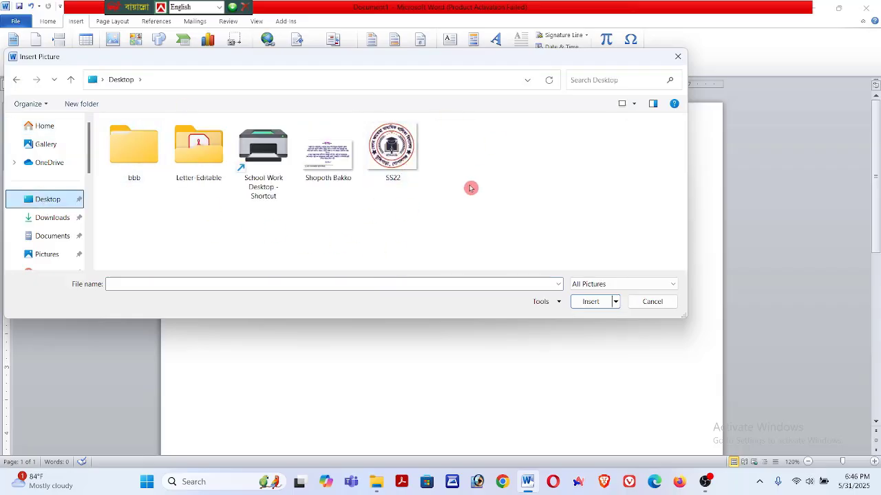
pyautogui.doubleClick(397, 149)
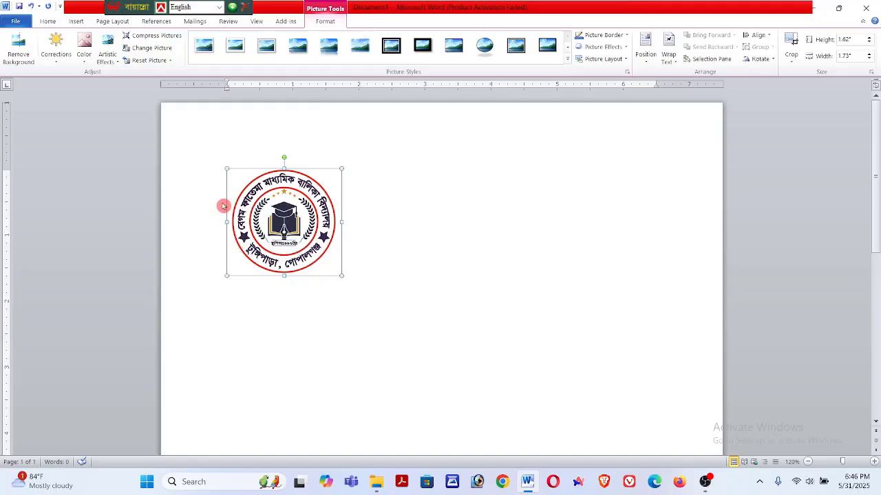
pyautogui.click(671, 48)
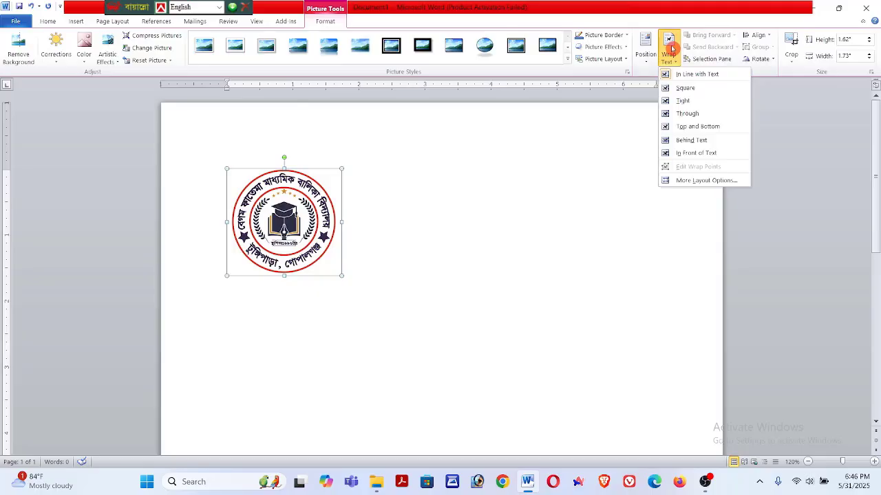
pyautogui.click(695, 141)
# Shrink the round school logo and move it to the upper-right corner of the page.
pyautogui.moveTo(306, 170); pyautogui.dragTo(337, 217)
pyautogui.moveTo(261, 216); pyautogui.dragTo(675, 123)
pyautogui.click(519, 237)
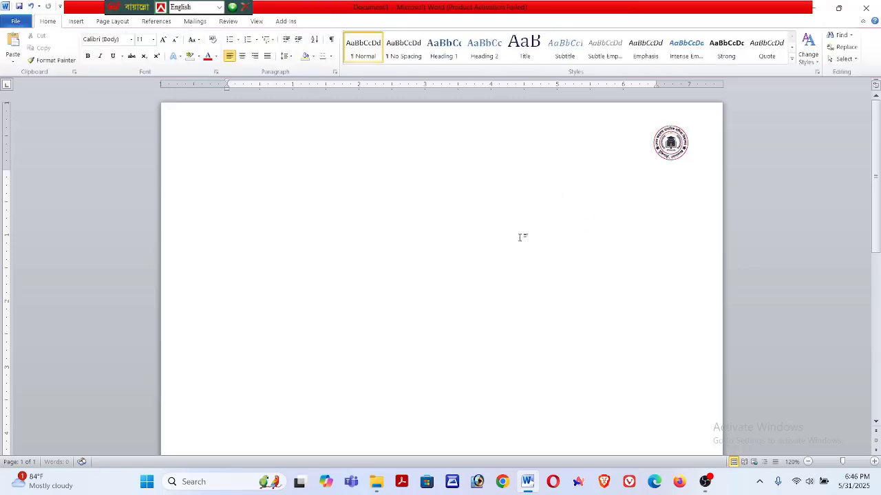
# Delete the round school logo from the upper-right corner of the page.
pyautogui.click(671, 134)
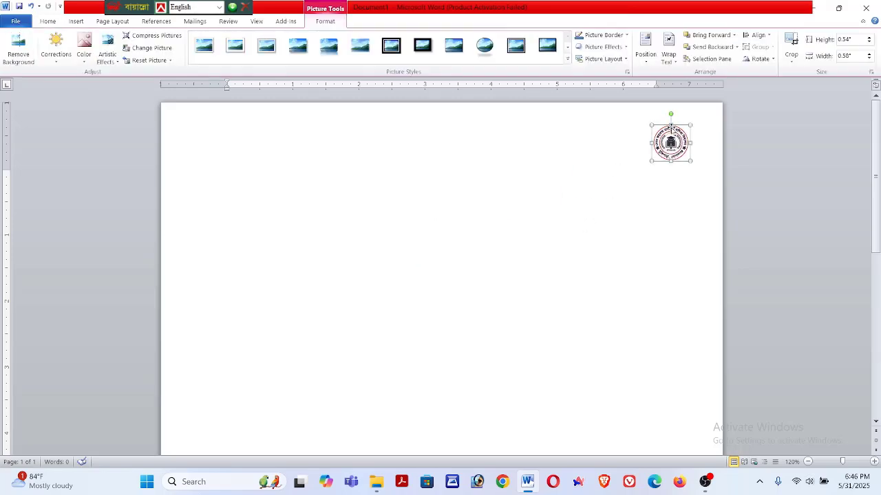
pyautogui.press('Delete')
# Insert the SS22 picture from the Desktop folder and set its text wrapping to Behind Text.
pyautogui.click(76, 22)
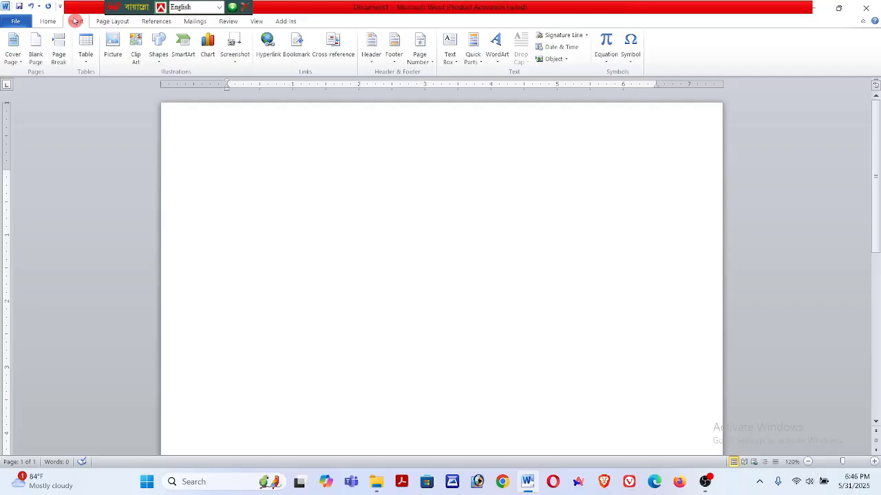
pyautogui.click(113, 46)
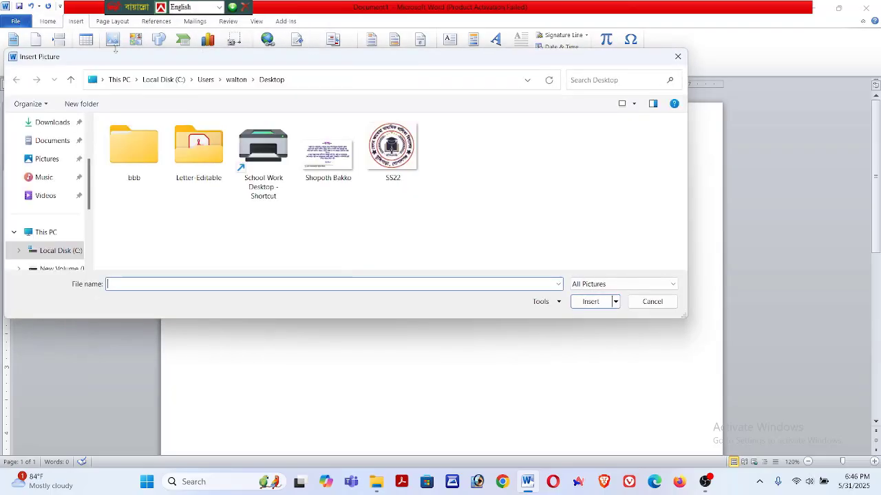
pyautogui.doubleClick(389, 145)
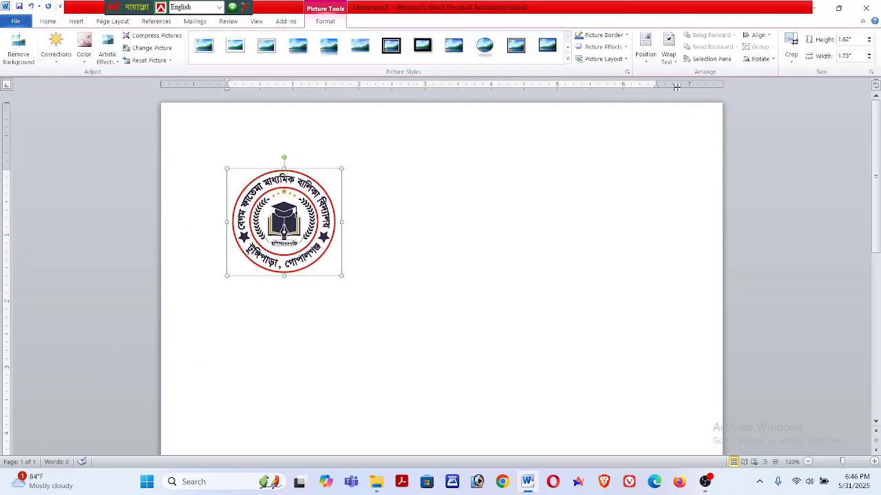
pyautogui.click(670, 45)
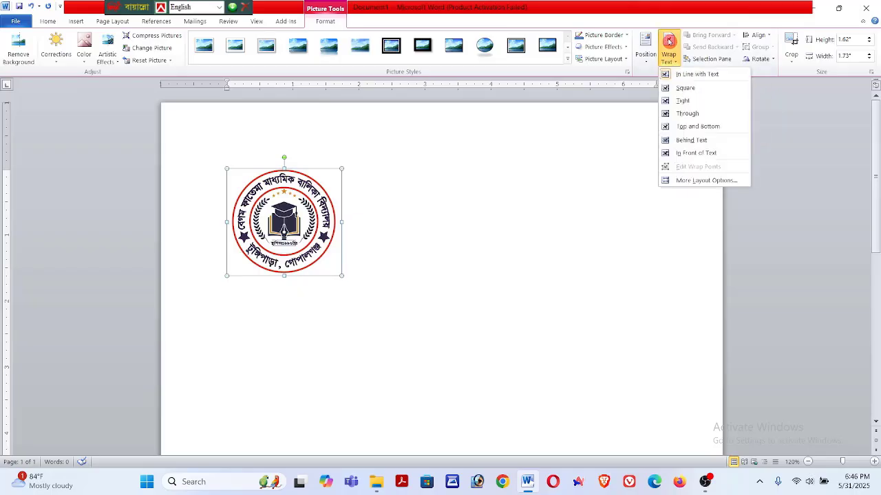
pyautogui.click(711, 140)
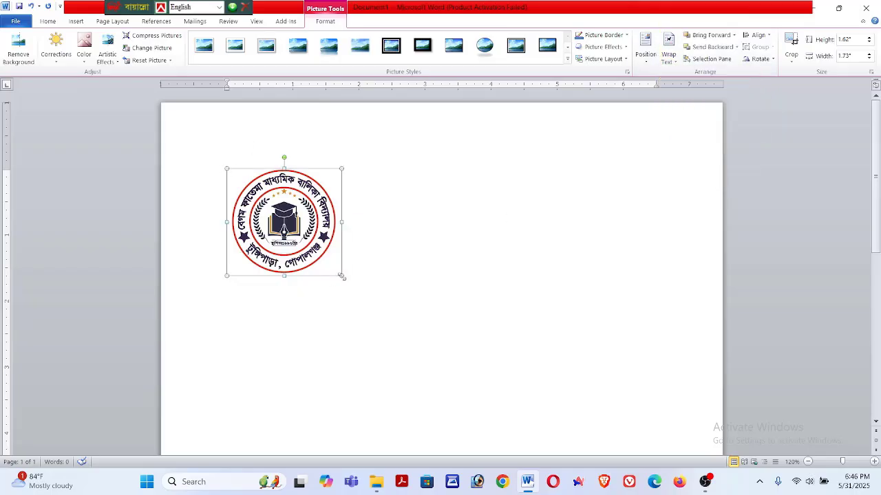
# Shrink the logo to about 0.46" by 0.49" in the page's upper-right corner, then delete it.
pyautogui.moveTo(342, 276); pyautogui.dragTo(690, 128)
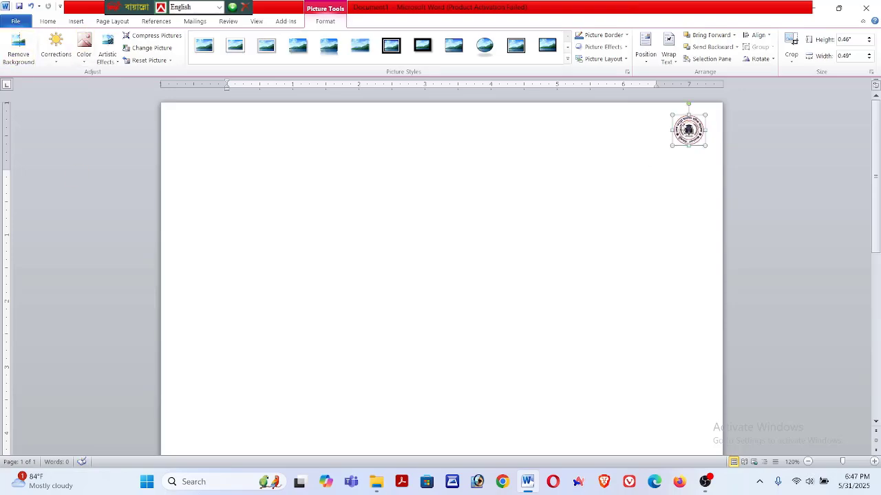
pyautogui.press('Delete')
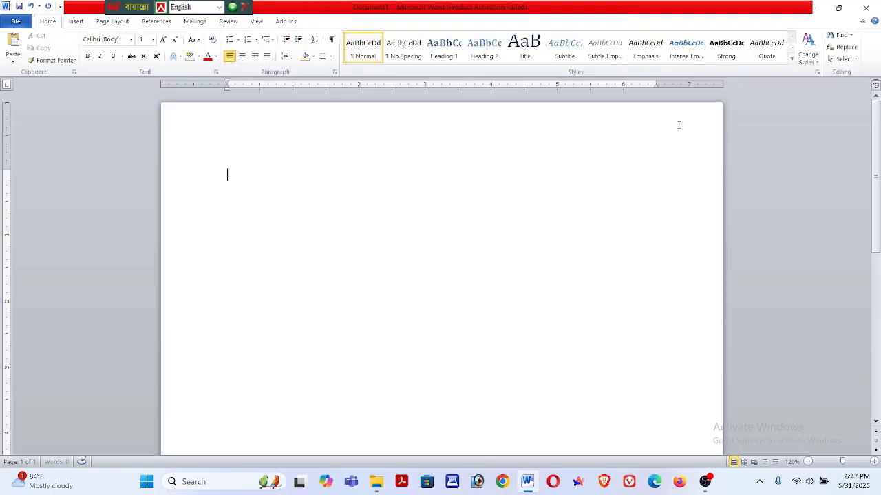
# Draw a nearly horizontal arrow about 3.26" wide, pointing right, across the upper part of the page.
pyautogui.click(76, 21)
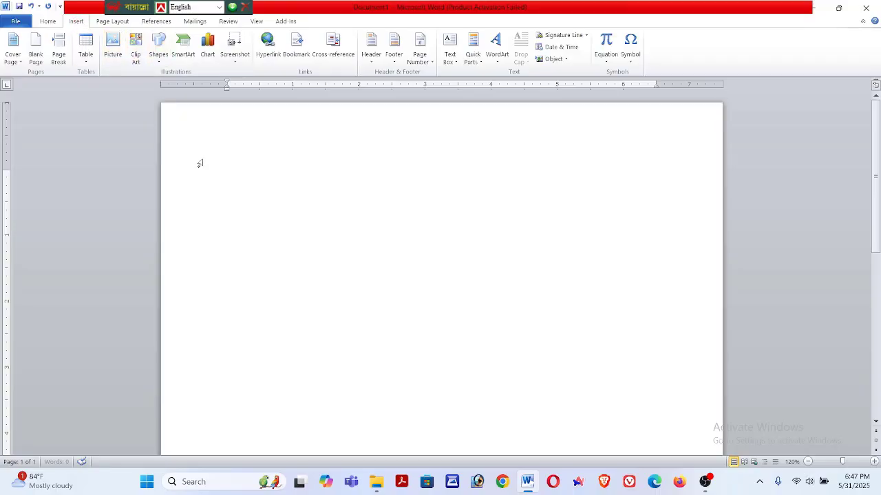
pyautogui.click(161, 60)
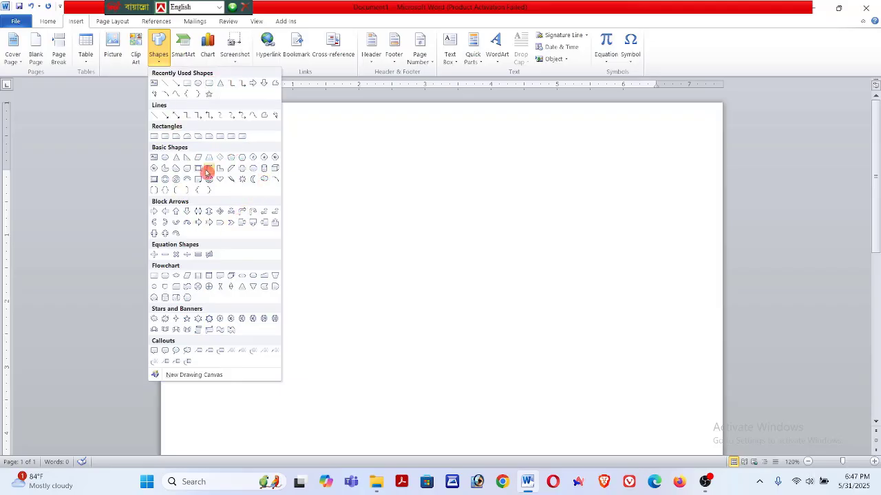
pyautogui.click(177, 84)
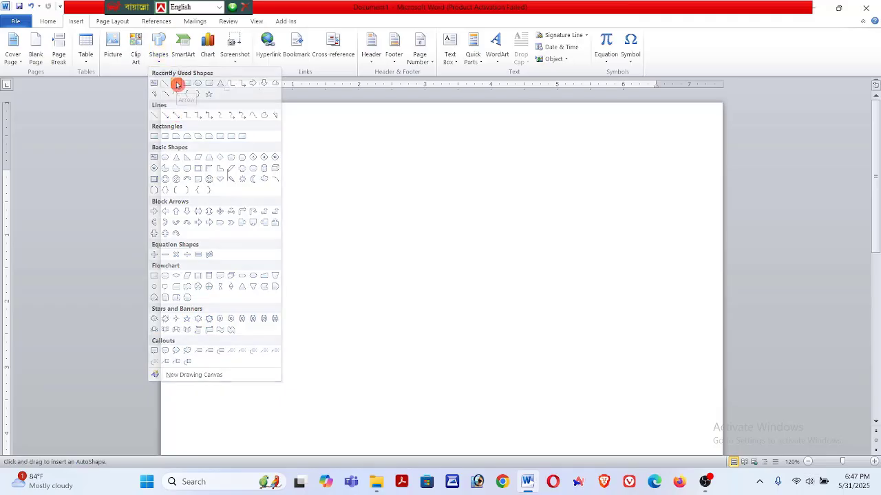
pyautogui.moveTo(223, 216); pyautogui.dragTo(438, 212)
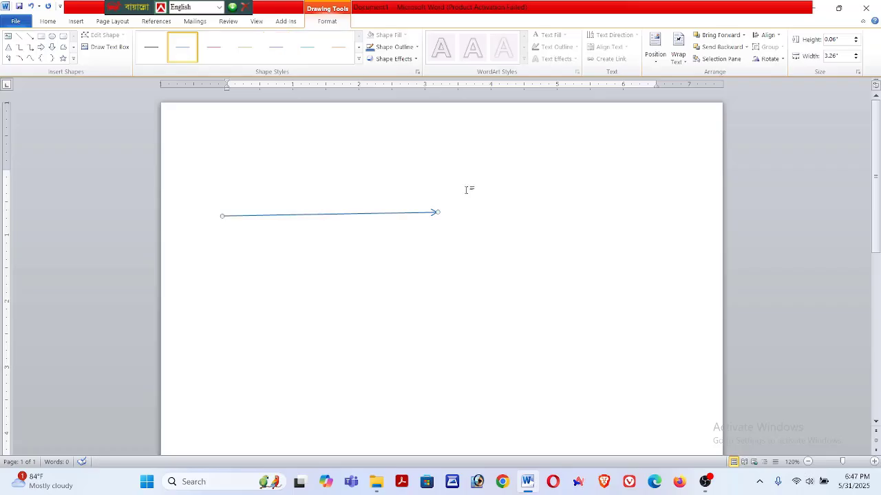
# Thicken the arrow's outline and change its color to a dark navy blue theme shade.
pyautogui.click(415, 47)
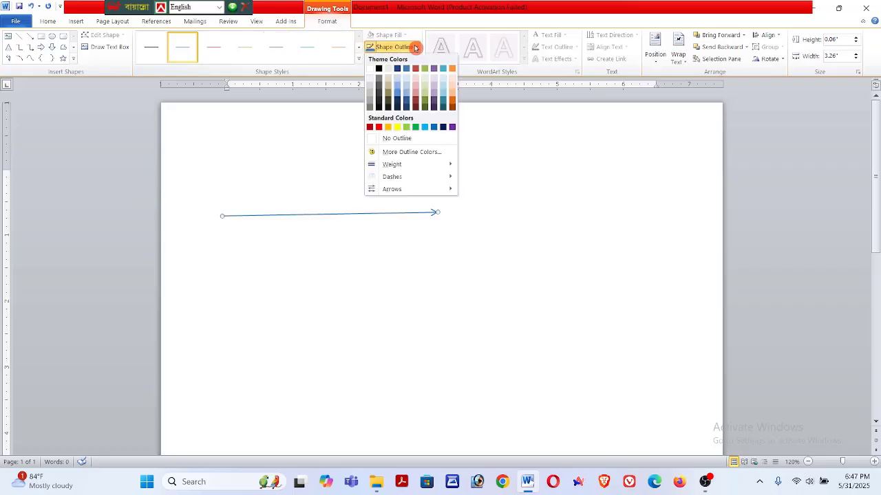
pyautogui.moveTo(391, 163)
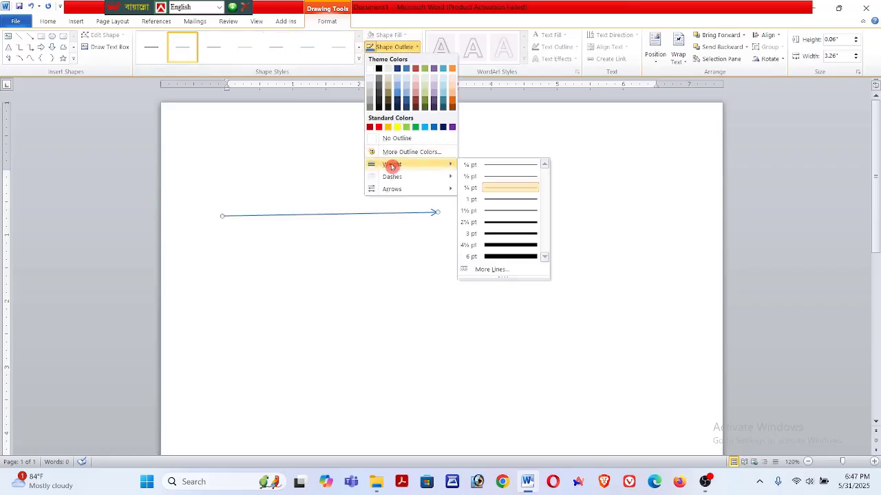
pyautogui.click(498, 239)
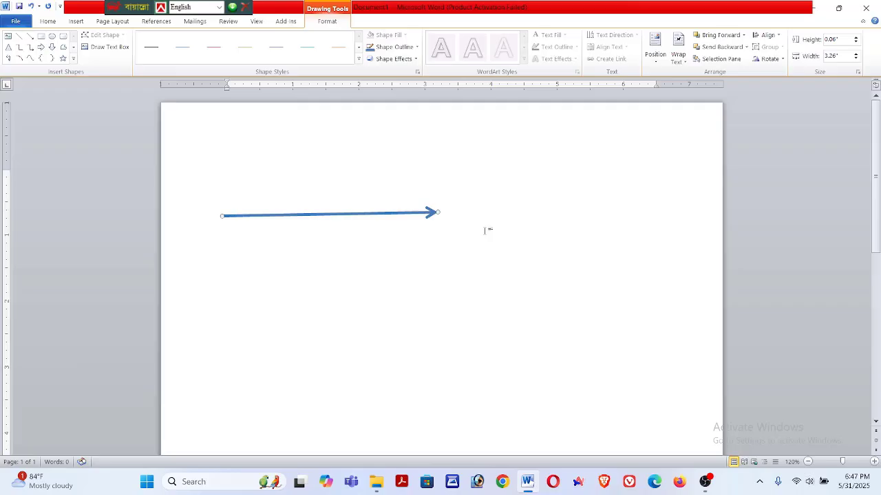
pyautogui.click(407, 53)
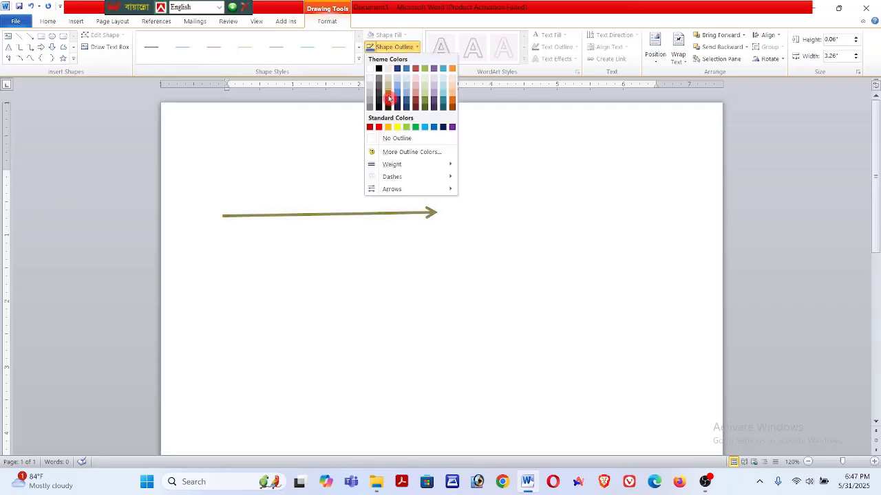
pyautogui.click(397, 105)
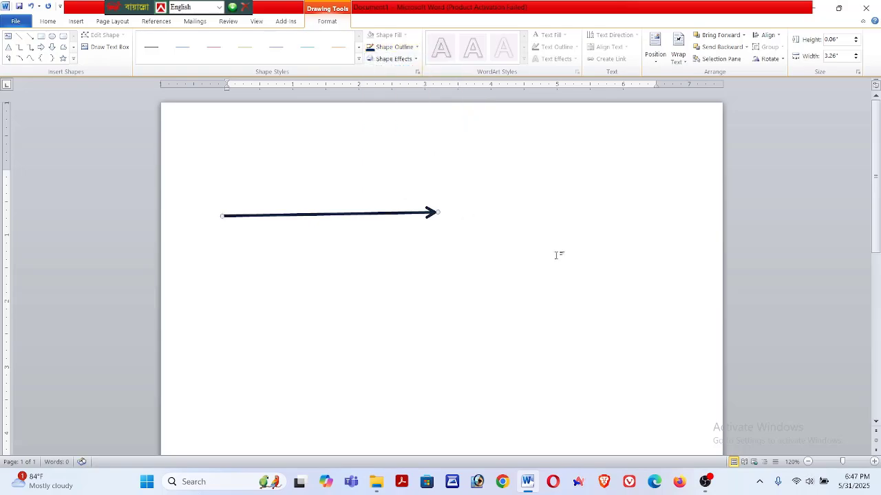
pyautogui.click(558, 254)
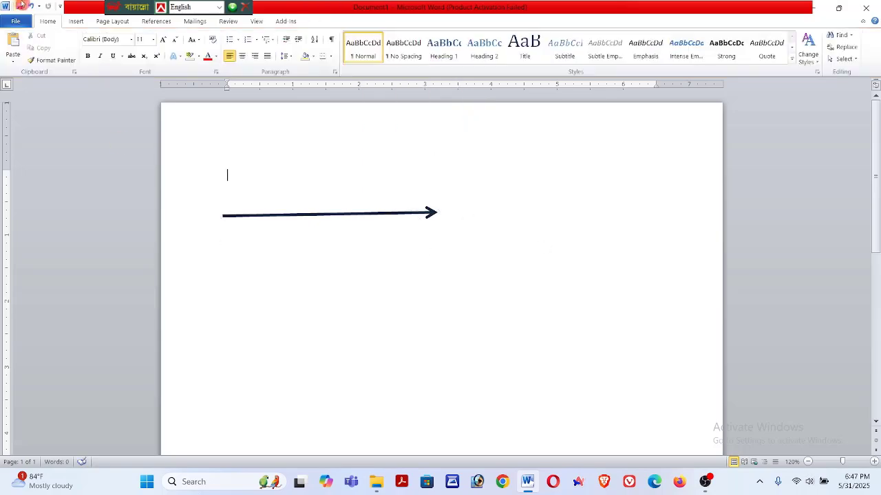
# Delete the dark blue arrow from the page.
pyautogui.click(80, 21)
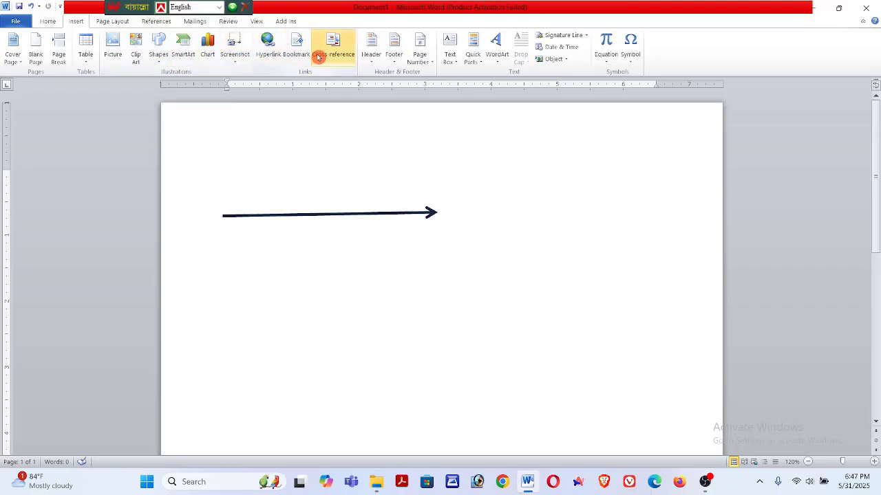
pyautogui.click(430, 212)
pyautogui.press('Delete')
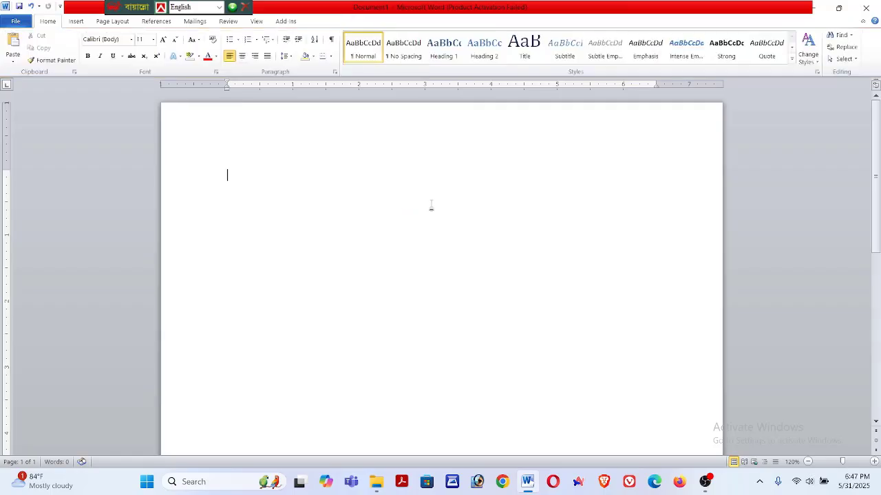
# Insert a built-in Alphabet Quote text box and move it up and to the left on the page.
pyautogui.click(77, 22)
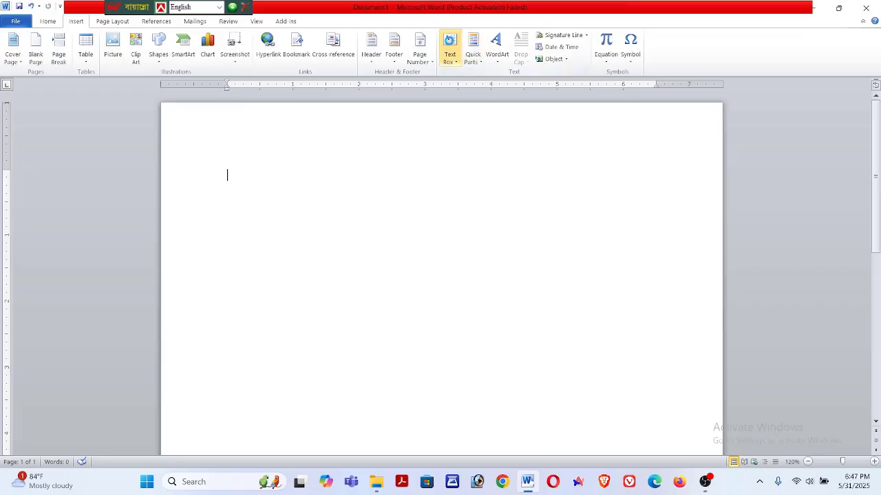
pyautogui.click(449, 48)
pyautogui.click(556, 124)
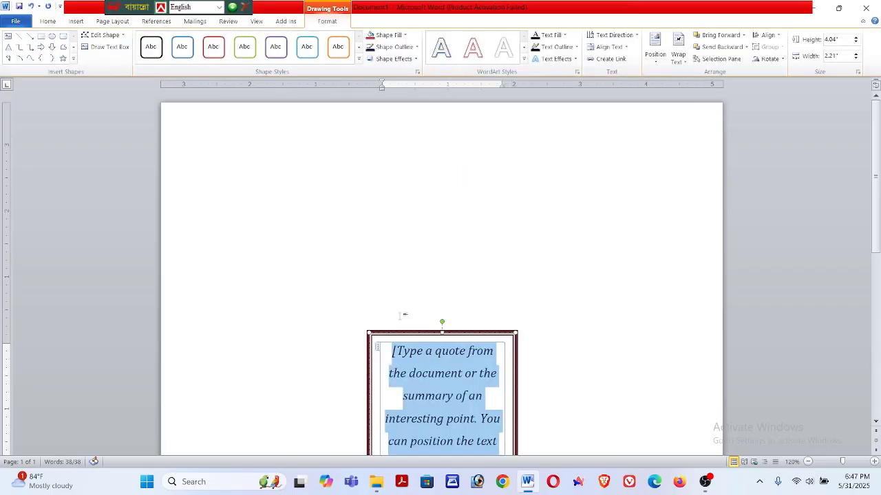
pyautogui.moveTo(404, 334); pyautogui.dragTo(293, 219)
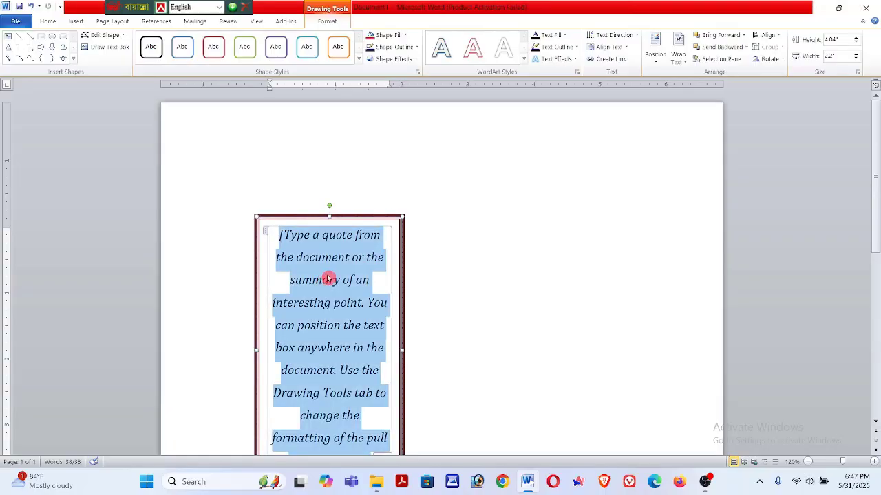
# Delete the Alphabet Quote text box together with its placeholder text.
pyautogui.press('Delete')
pyautogui.click(368, 220)
pyautogui.press('Delete')
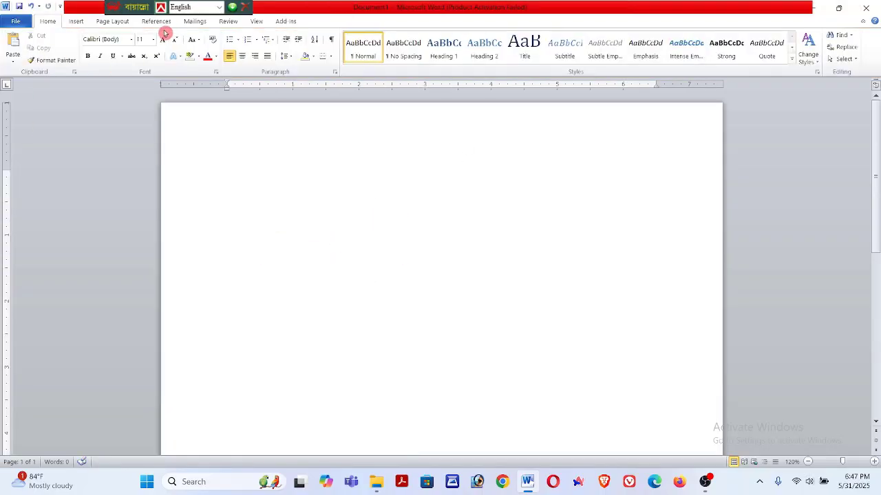
# Insert a Simple Text Box and replace its placeholder with "sfdgsdfgsfdgsdfg".
pyautogui.click(75, 21)
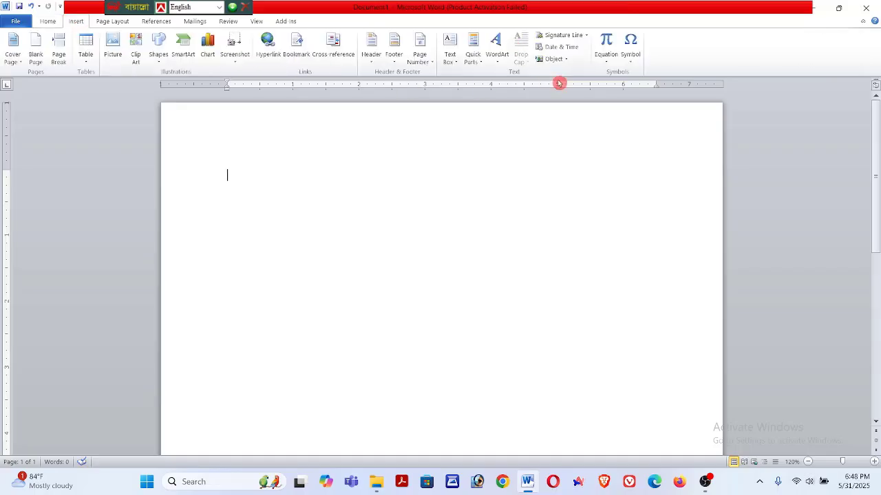
pyautogui.click(450, 48)
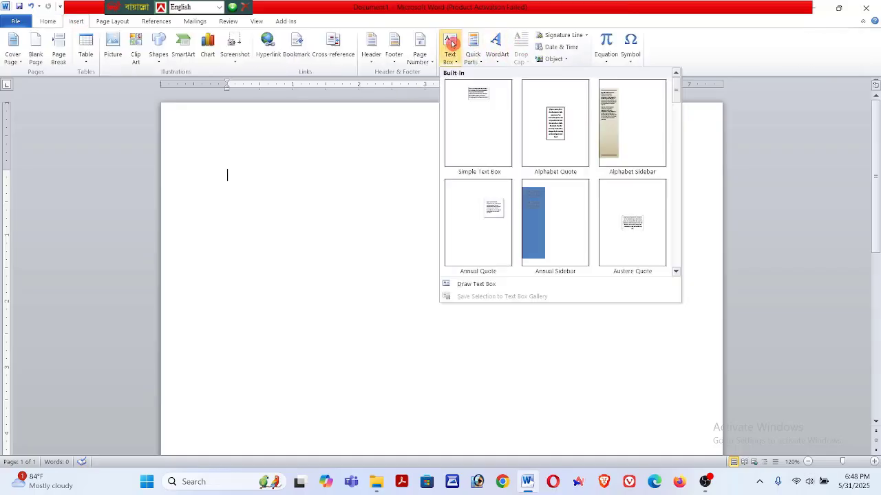
pyautogui.click(482, 100)
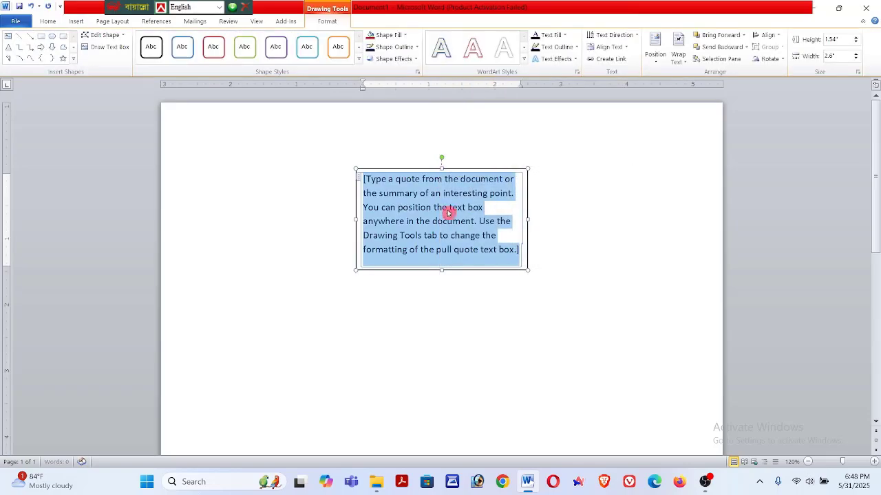
pyautogui.write('sfdgsdfg')
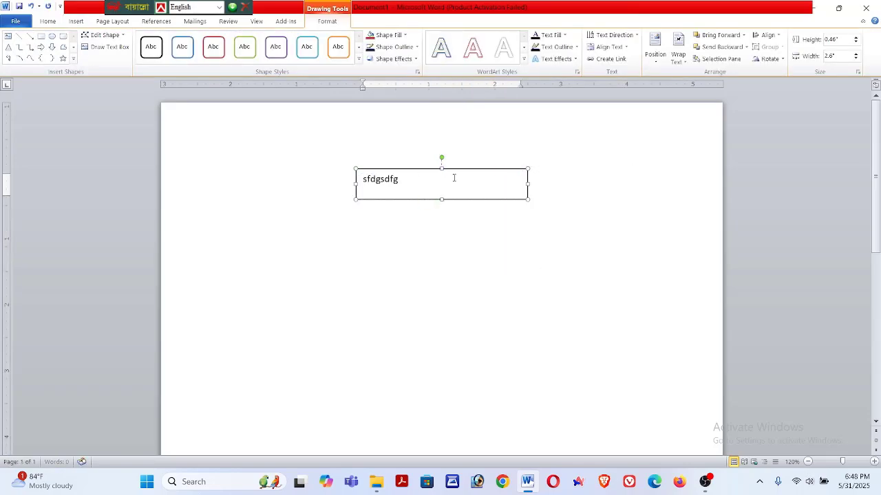
pyautogui.write('sfdgsdfg')
# Move the simple text box slightly up and left on the page, then delete it.
pyautogui.click(478, 250)
pyautogui.click(470, 170)
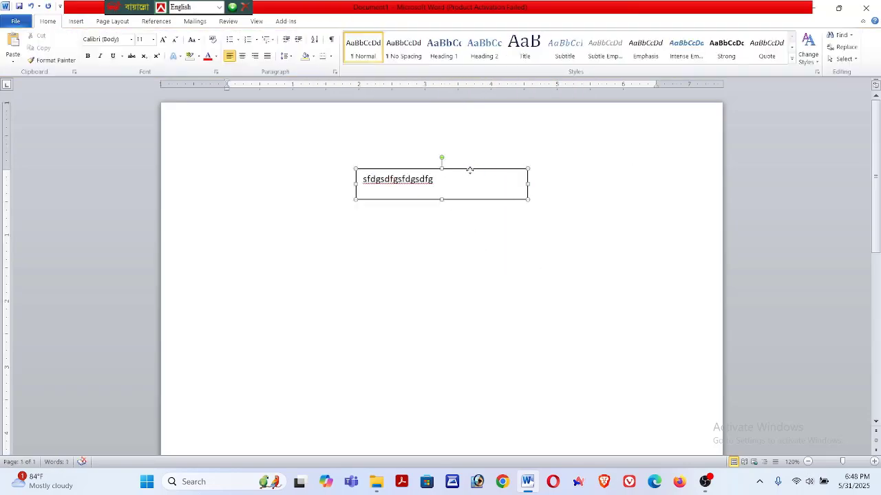
pyautogui.moveTo(470, 170)
pyautogui.mouseDown()
pyautogui.moveTo(285, 257)
pyautogui.moveTo(273, 139)
pyautogui.moveTo(304, 161)
pyautogui.moveTo(553, 131)
pyautogui.moveTo(647, 134)
pyautogui.moveTo(439, 169)
pyautogui.moveTo(279, 134)
pyautogui.moveTo(502, 155)
pyautogui.moveTo(461, 139)
pyautogui.mouseUp()
pyautogui.click(296, 137)
pyautogui.click(469, 170)
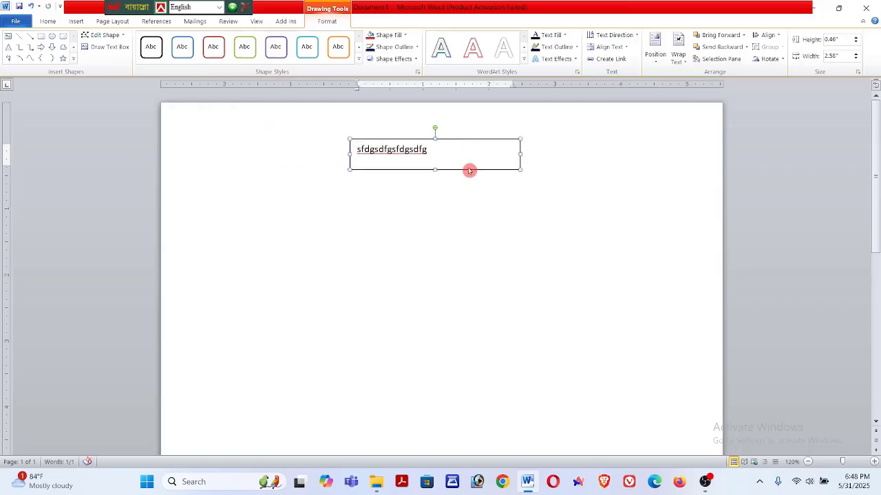
pyautogui.press('Delete')
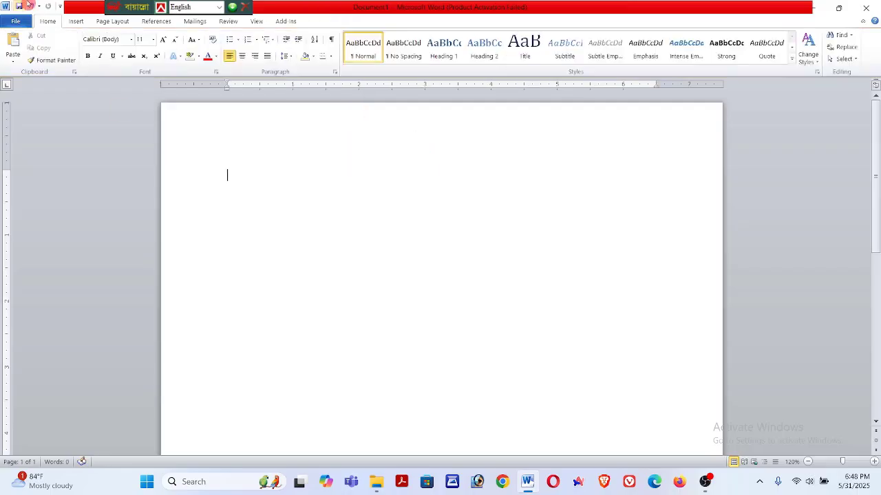
# Apply the Office 2003 Default page margins, with 1" top and bottom and 1.25" left and right.
pyautogui.click(79, 22)
pyautogui.click(111, 21)
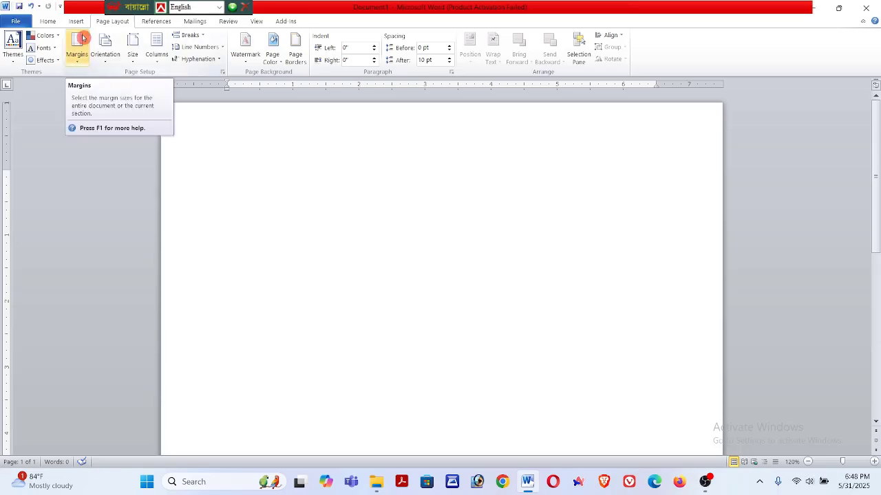
pyautogui.click(77, 61)
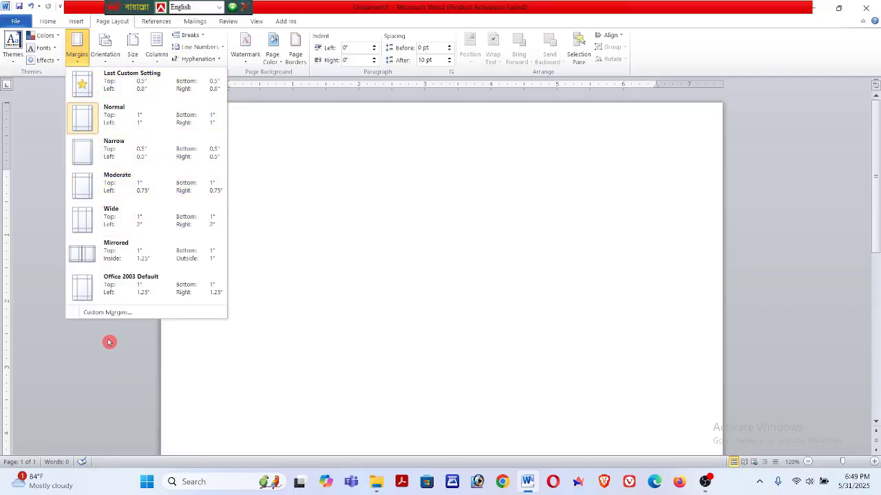
pyautogui.click(131, 300)
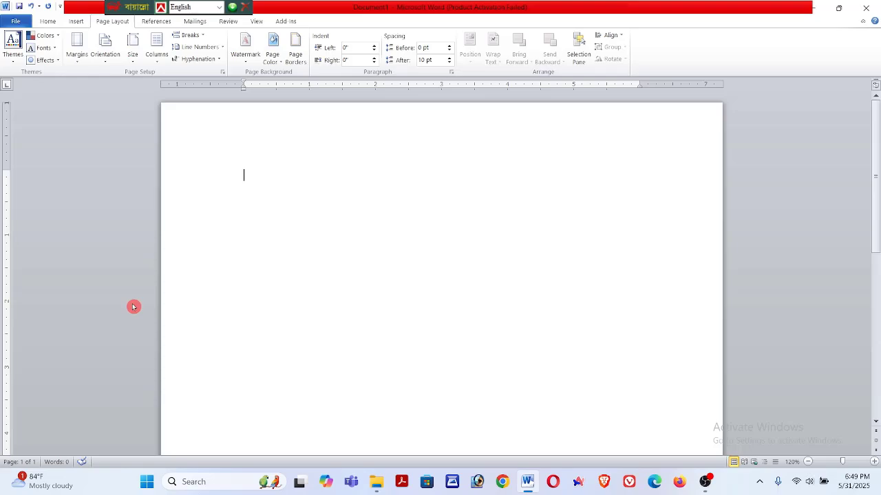
# Set custom page margins of 1.7" top, 0.7" bottom, 1" left and 1" right.
pyautogui.click(76, 54)
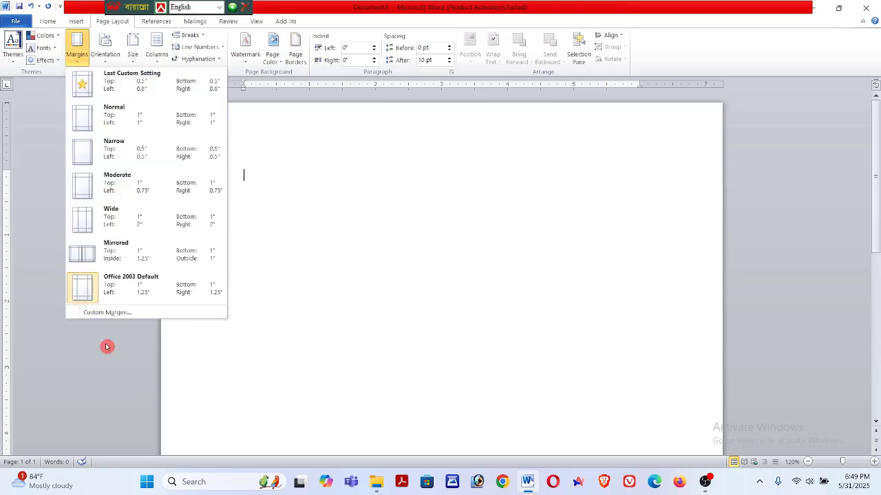
pyautogui.click(130, 317)
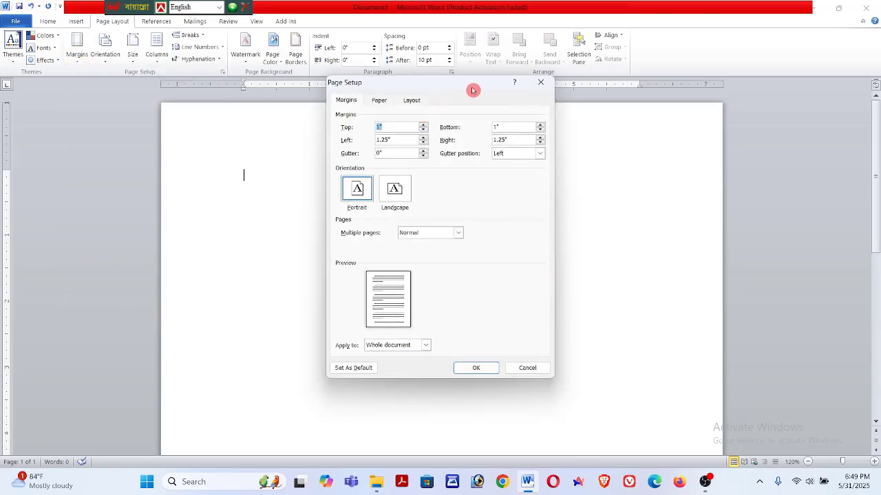
pyautogui.moveTo(473, 90); pyautogui.dragTo(406, 134)
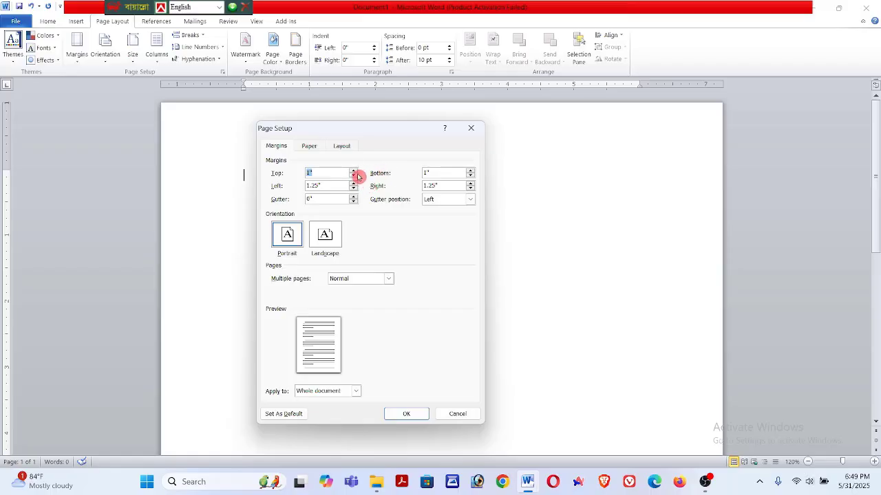
pyautogui.click(353, 175)
pyautogui.click(354, 175)
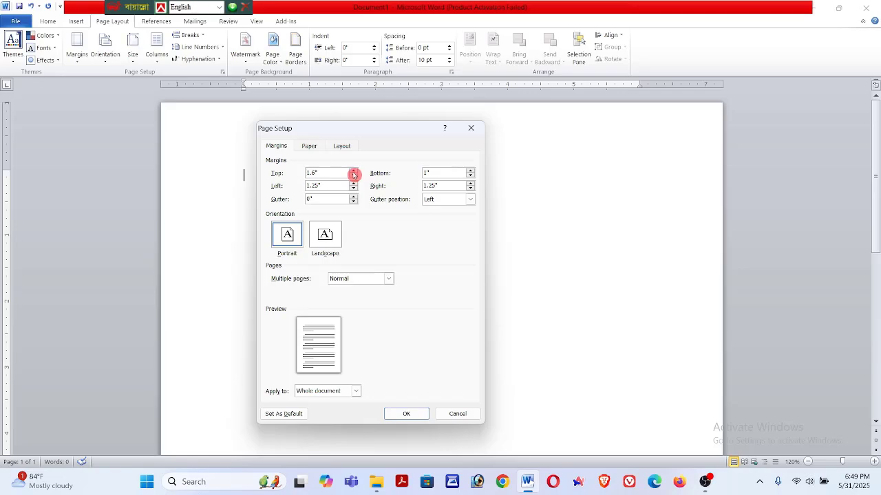
pyautogui.click(353, 175)
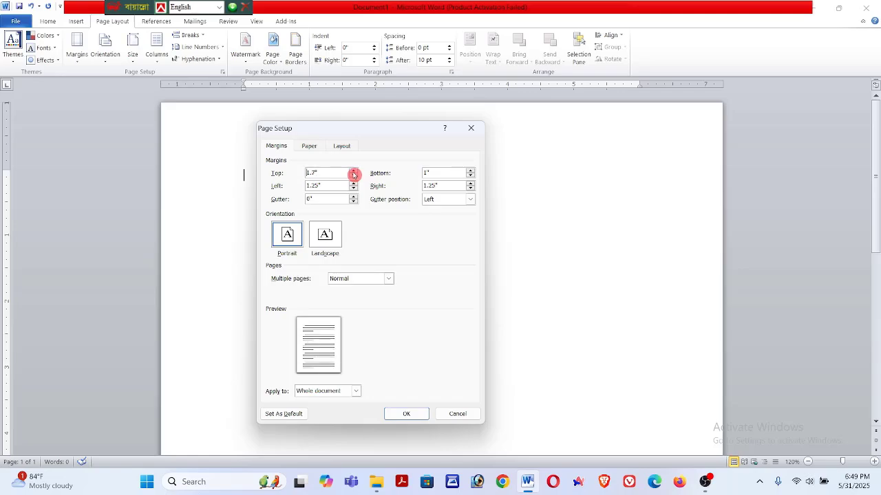
pyautogui.click(470, 176)
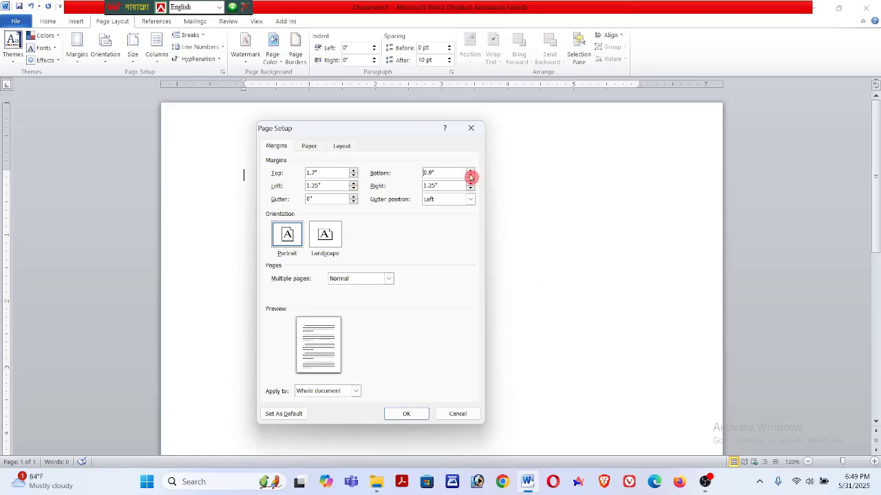
pyautogui.click(354, 190)
pyautogui.click(470, 190)
pyautogui.click(470, 189)
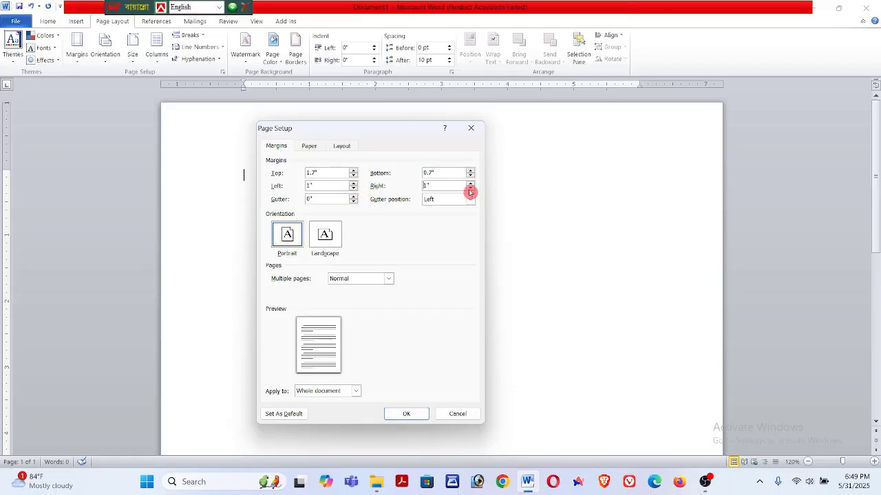
# Set the paper size to A4 210 x 297 mm and apply the page setup.
pyautogui.click(320, 148)
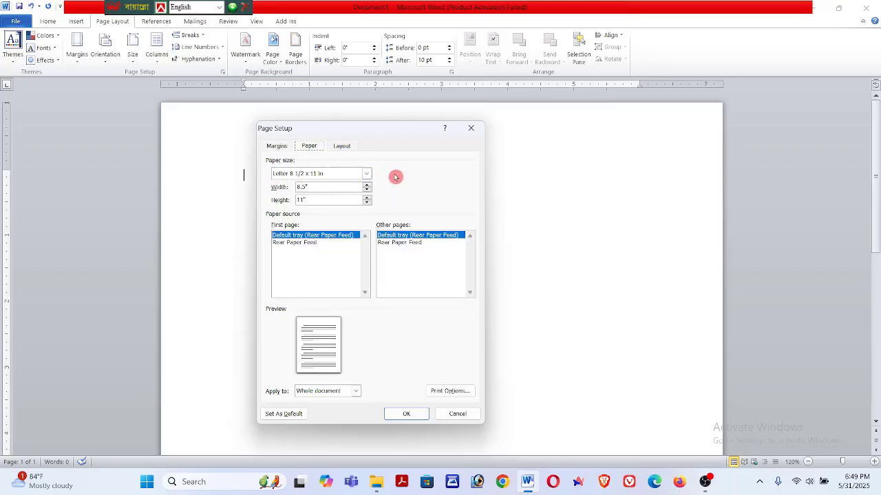
pyautogui.click(370, 177)
pyautogui.scroll(-2, 321, 192)
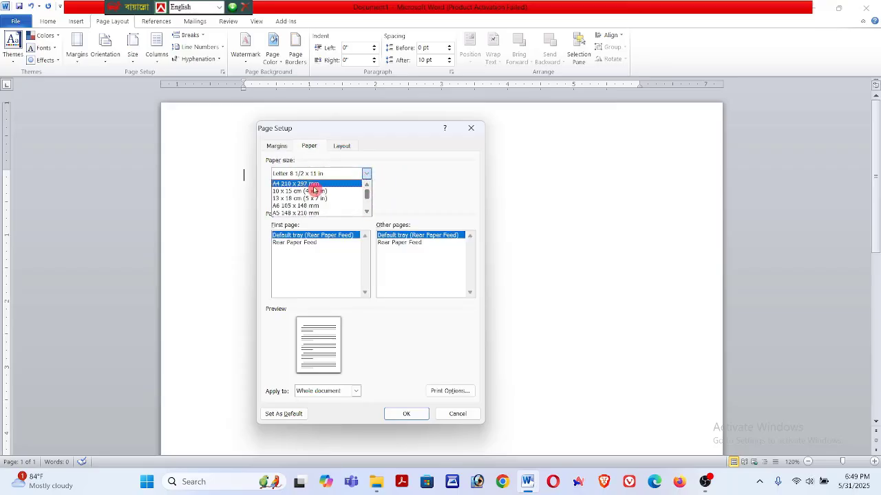
pyautogui.click(308, 184)
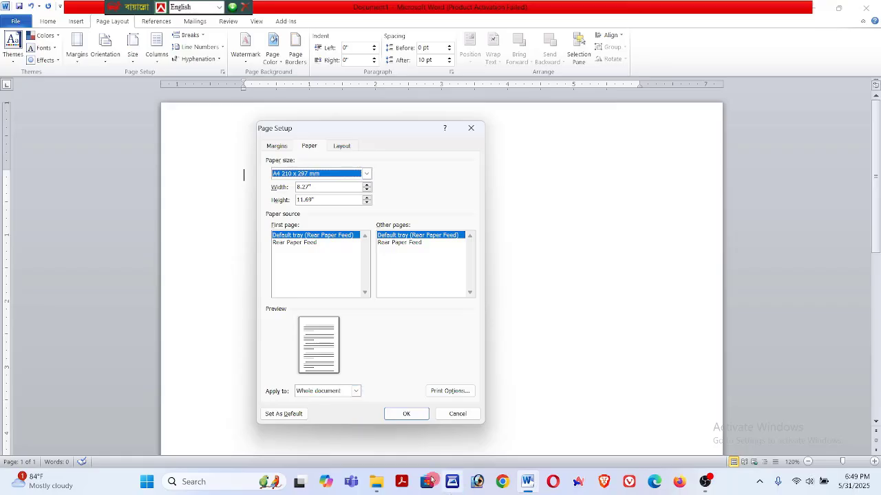
pyautogui.click(410, 414)
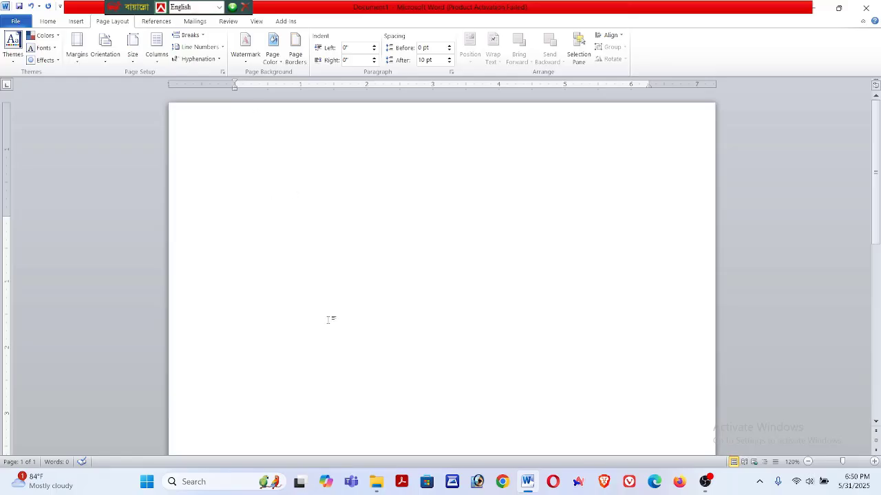
# Enter one line of random filler text at the page's start and begin a new paragraph.
pyautogui.write('dsafgsdfgsdfgsdfgsdfg')
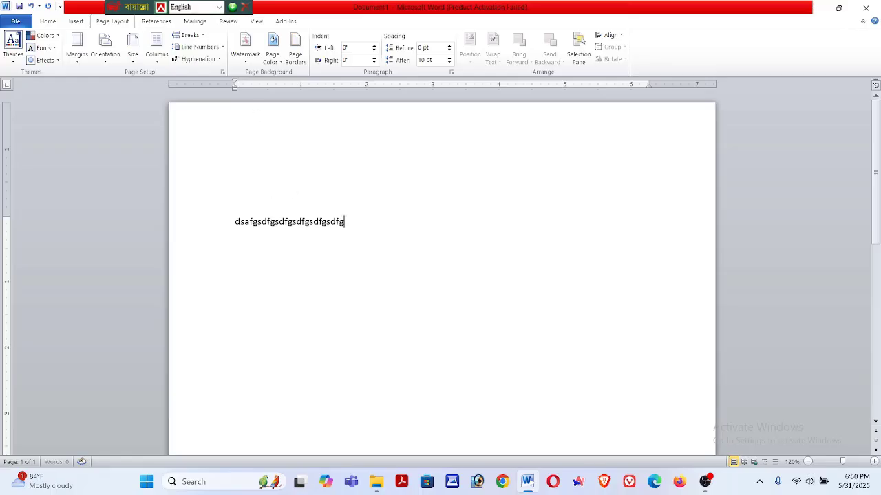
pyautogui.press('Return')
pyautogui.click(137, 196)
pyautogui.click(95, 73)
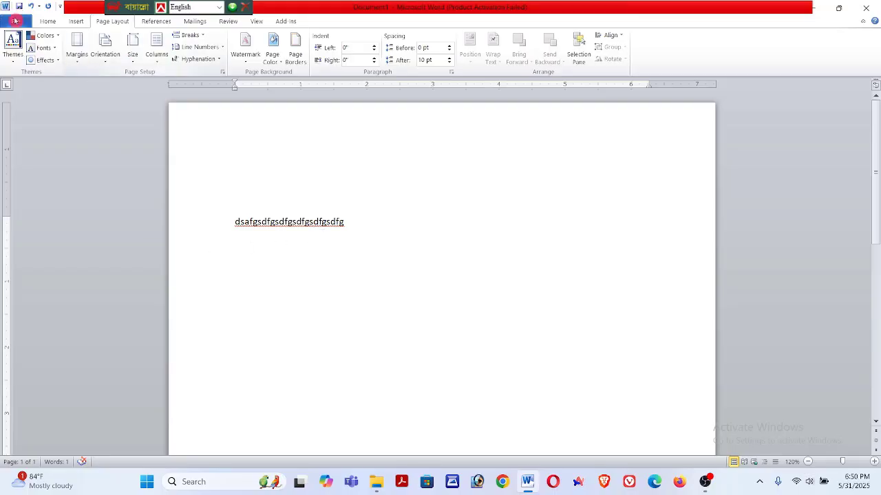
# Set the document's left margin to 1.6" through custom margins and apply it.
pyautogui.click(77, 55)
pyautogui.click(118, 314)
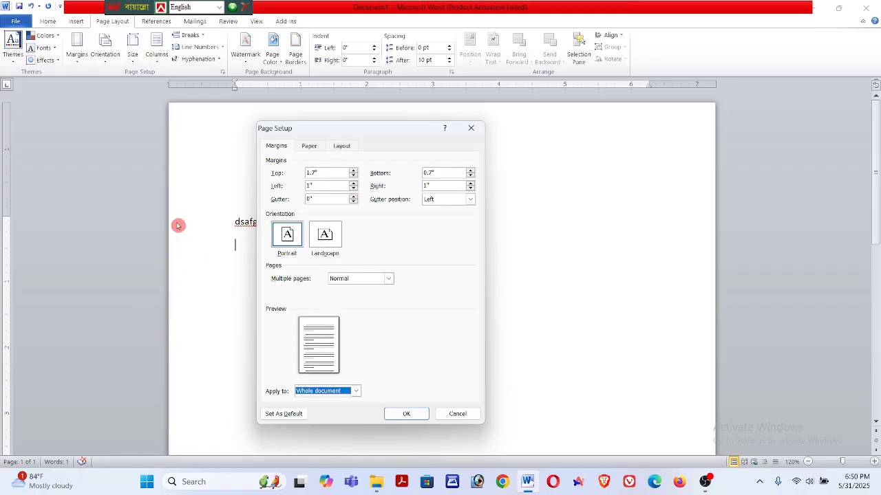
pyautogui.click(354, 184)
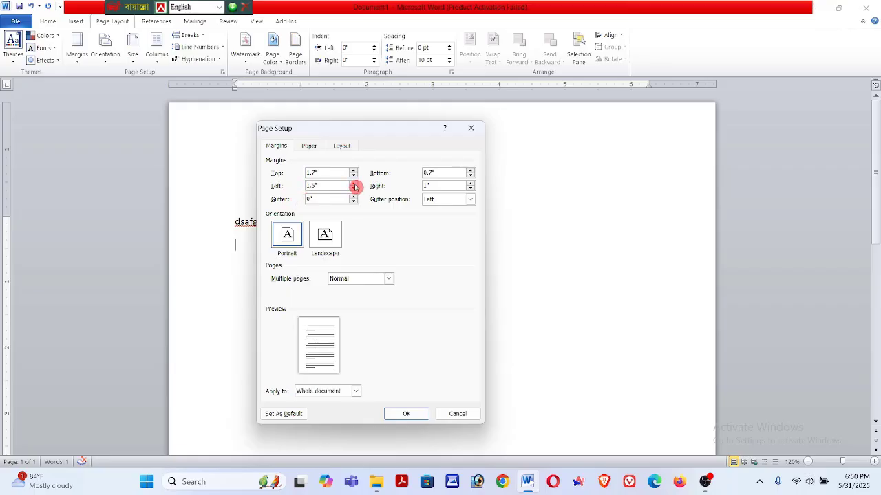
pyautogui.click(404, 415)
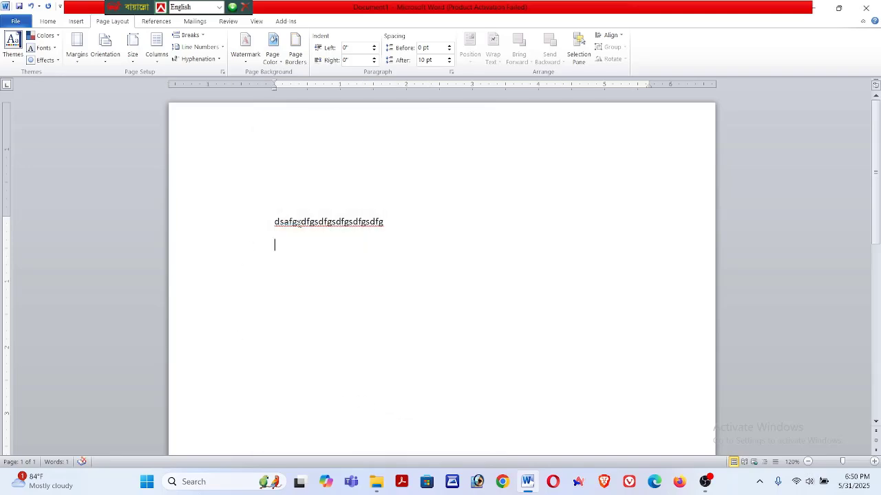
# Add two more filler lines, "sdfgsdfgsdfgsdfgsdfg" and "dsafgsdkgsld;fgsdgsdlgksld;".
pyautogui.write('sdfgsdfgsdfgsdfgsdfg')
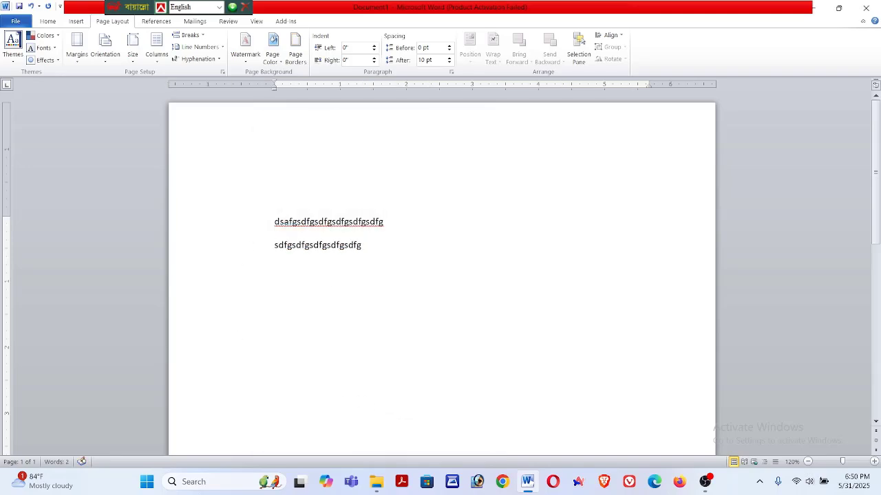
pyautogui.press('Return')
pyautogui.write('dsafgsdkgsld;fgsdg')
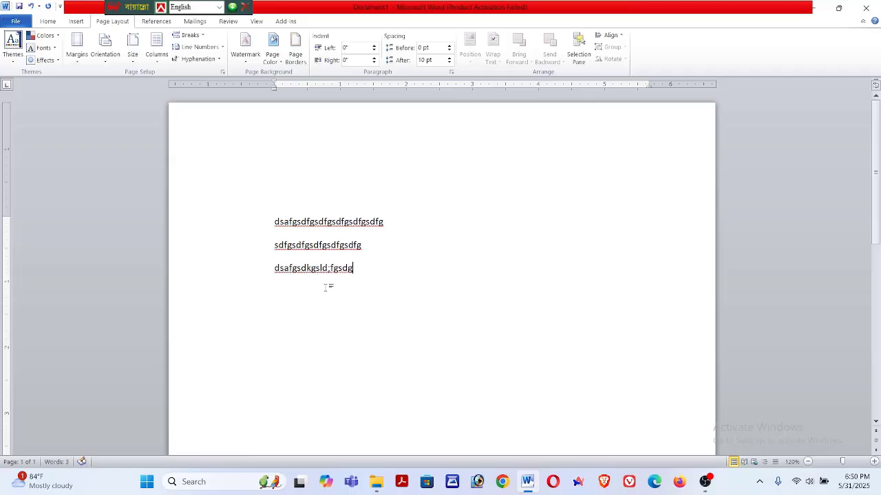
pyautogui.write('sdlgksld;')
# Replace all the filler text with the letter's address lines "To", "The Headmaster" and "Khulna Model High School".
pyautogui.moveTo(417, 291); pyautogui.dragTo(218, 191)
pyautogui.click(76, 22)
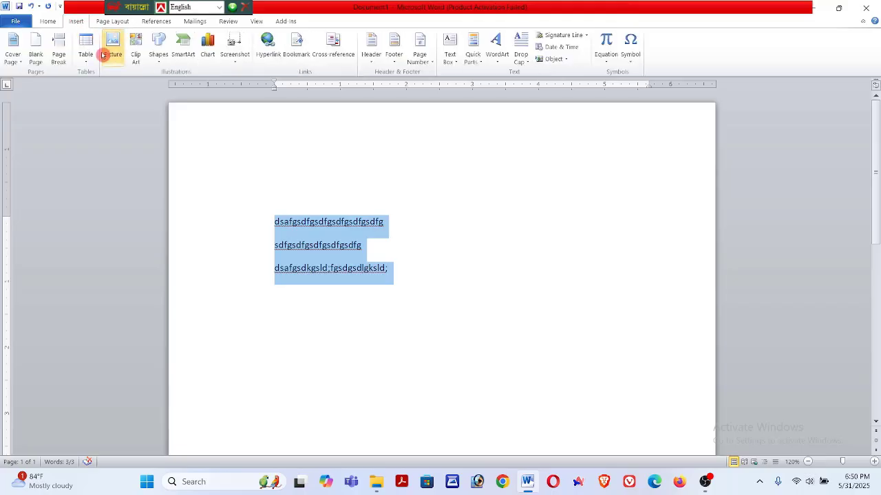
pyautogui.write('To')
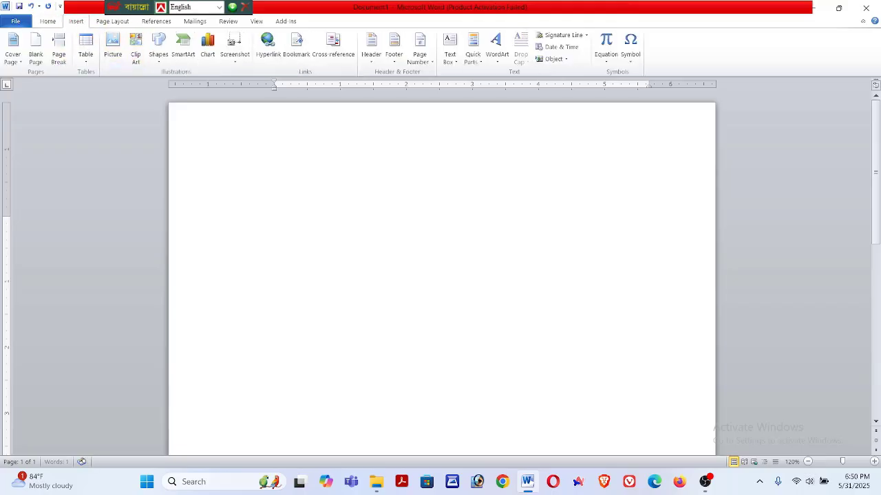
pyautogui.press('Return')
pyautogui.write('The Headmaster')
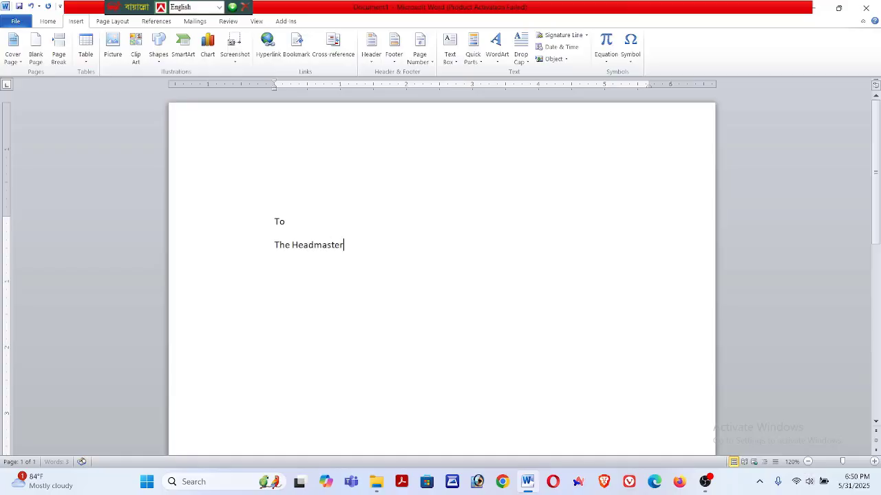
pyautogui.press('Return')
pyautogui.write('k')
pyautogui.press('BackSpace')
pyautogui.write('Khulna Model High School')
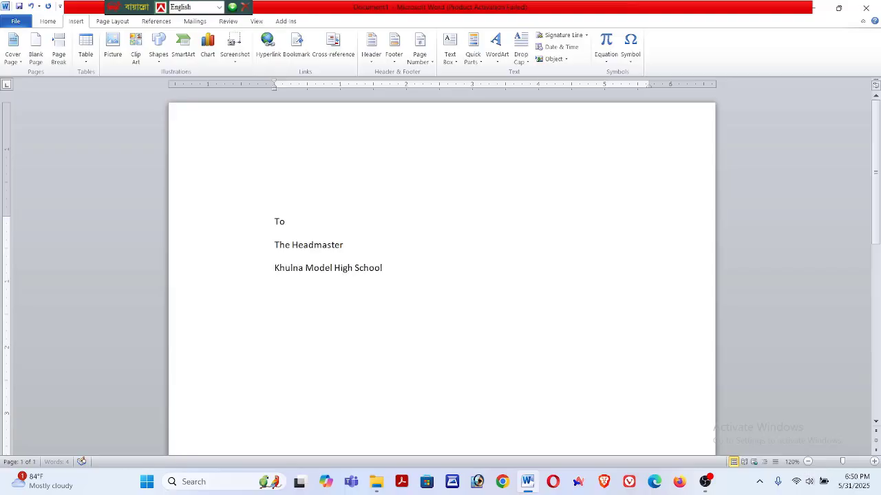
# Add the subject line "Sub : Prayer for leave of absence" below the school name.
pyautogui.press('Return')
pyautogui.write('Sub')
pyautogui.write('"')
pyautogui.press('BackSpace')
pyautogui.write(': Prayer for leave ')
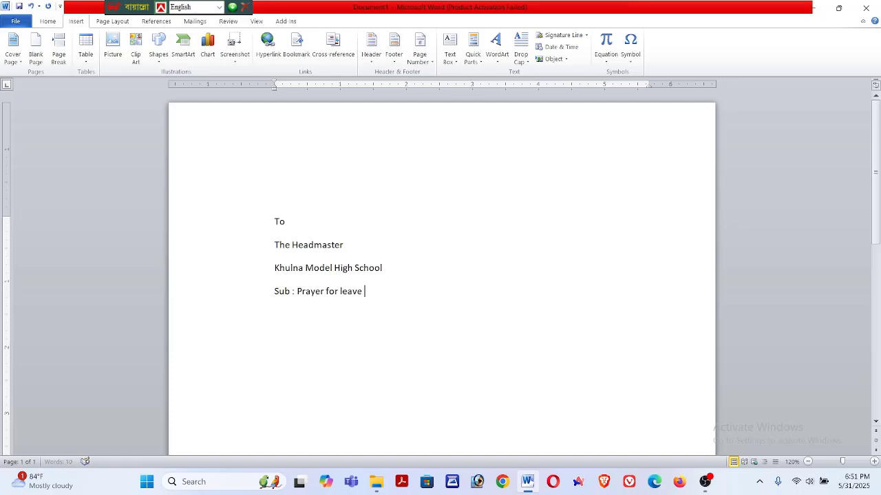
pyautogui.write('of absence')
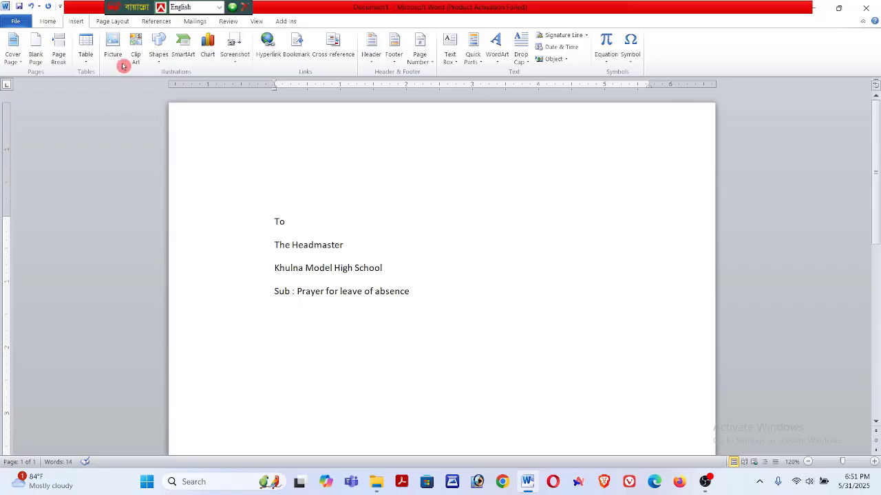
# Below the subject, leave a blank line and add "aslfkas;ldkf", "asldkfjalsdkfla;sdf", "lasdjfkalsdjfsadf" and "lkasjfkajsdf" on separate lines.
pyautogui.click(117, 22)
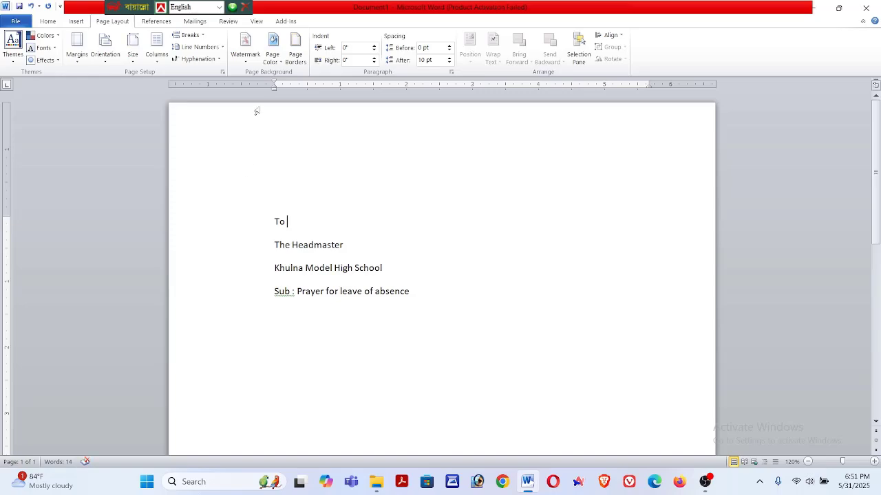
pyautogui.scroll(-5, 323, 271)
pyautogui.scroll(5, 364, 275)
pyautogui.press('Return')
pyautogui.press('Return')
pyautogui.write('aslfkas;ldkf')
pyautogui.press('Return')
pyautogui.write('asldkfjalsdkfla;sdf')
pyautogui.press('Return')
pyautogui.write('lasdjfkalsdjfsadf')
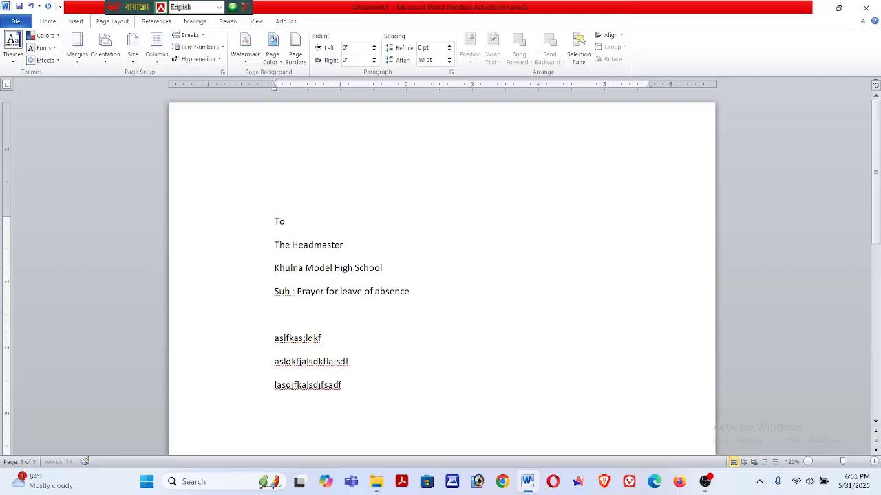
pyautogui.press('Return')
pyautogui.write('lkasjfkajsdf')
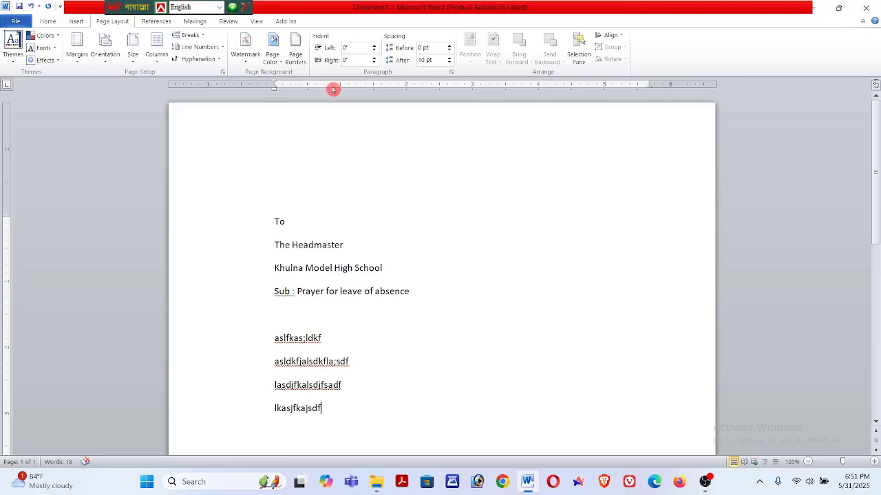
# Open the custom margin settings and set the document's top margin to 1".
pyautogui.click(76, 60)
pyautogui.click(108, 313)
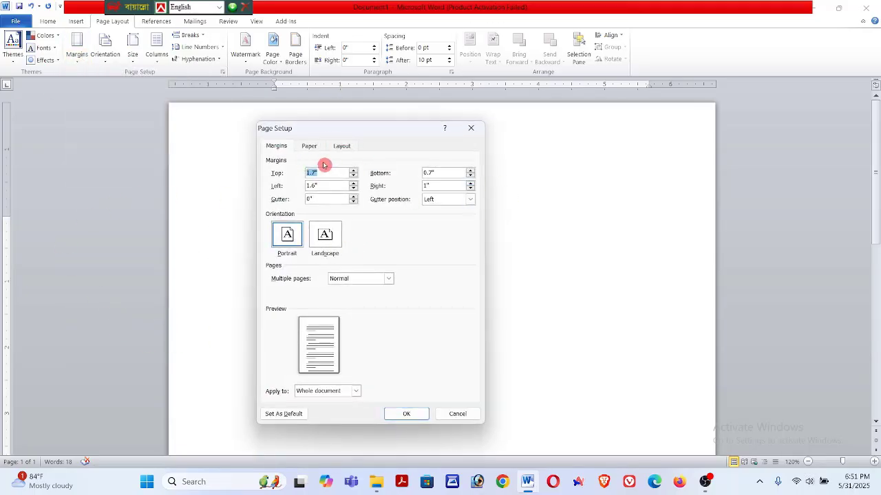
pyautogui.click(354, 171)
pyautogui.click(354, 176)
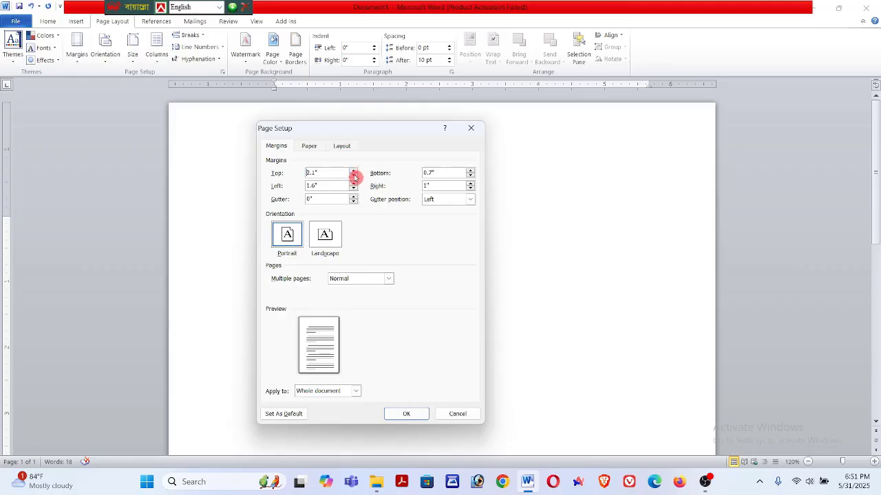
pyautogui.click(354, 177)
pyautogui.click(354, 176)
pyautogui.click(354, 177)
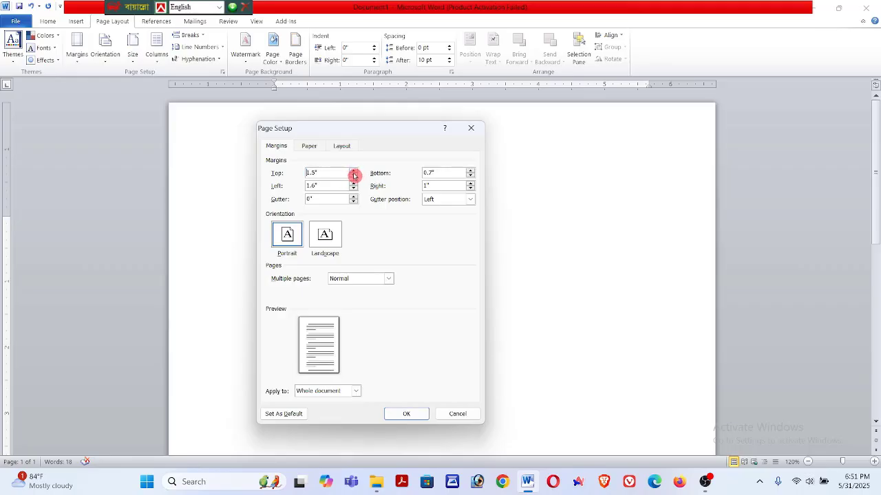
pyautogui.click(354, 176)
pyautogui.click(354, 176)
pyautogui.doubleClick(308, 172)
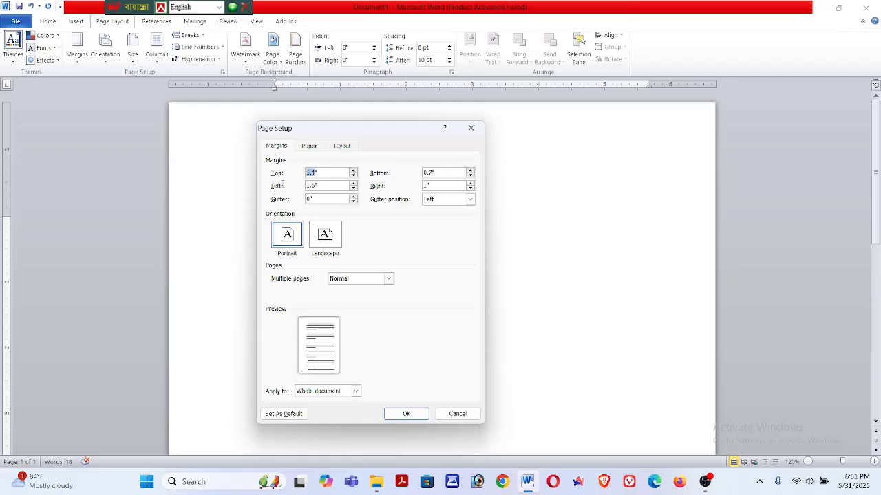
pyautogui.write('1"')
# Set the bottom and left margins to 1", choose Landscape orientation and apply the page setup.
pyautogui.doubleClick(430, 174)
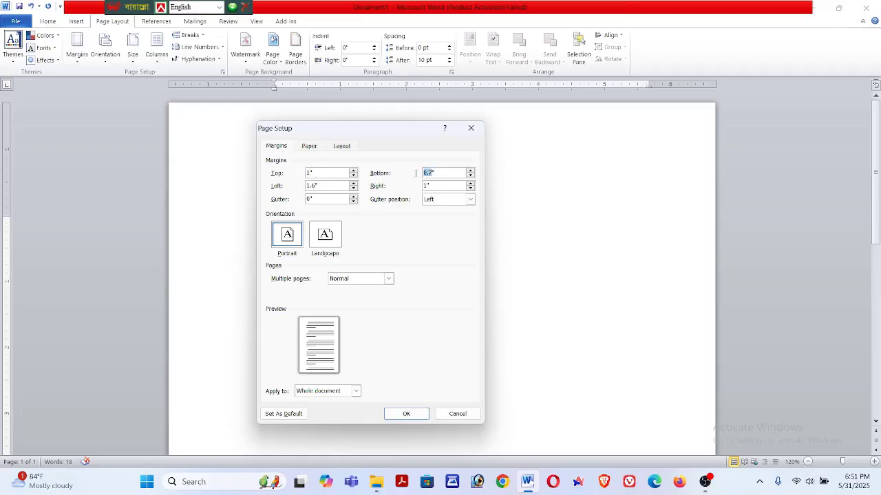
pyautogui.write('1"')
pyautogui.doubleClick(312, 186)
pyautogui.write('1')
pyautogui.click(326, 236)
pyautogui.click(406, 413)
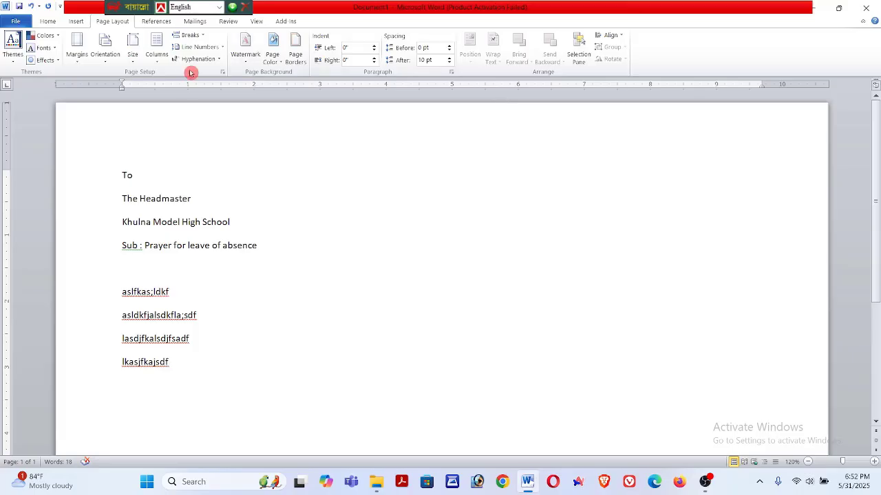
# Apply a hot-air balloon art page border to the whole document.
pyautogui.click(295, 52)
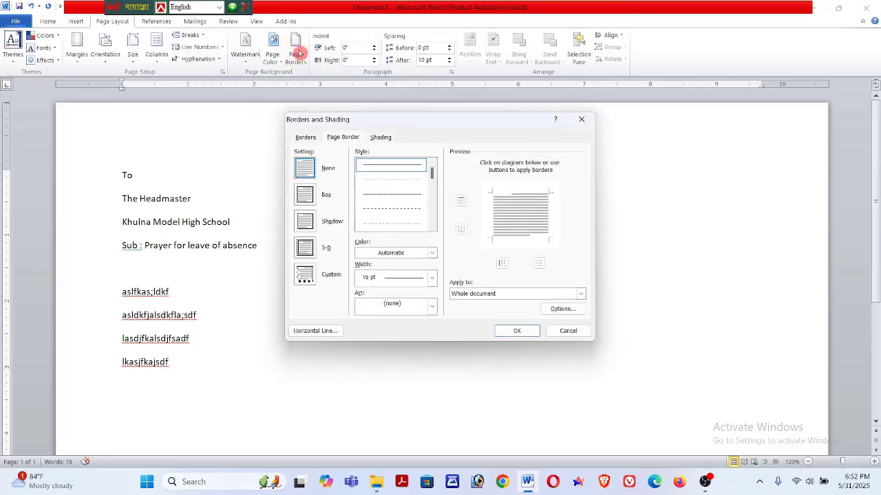
pyautogui.click(430, 307)
pyautogui.scroll(-5, 393, 358)
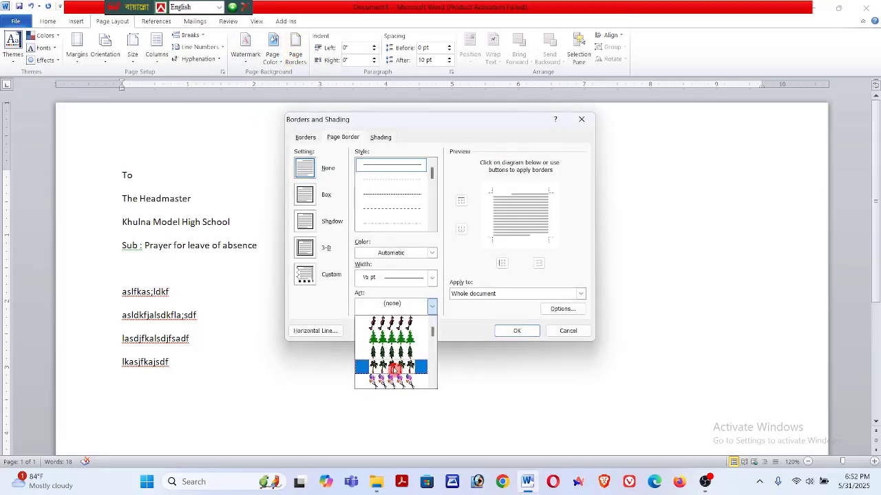
pyautogui.scroll(-4, 394, 369)
pyautogui.click(413, 366)
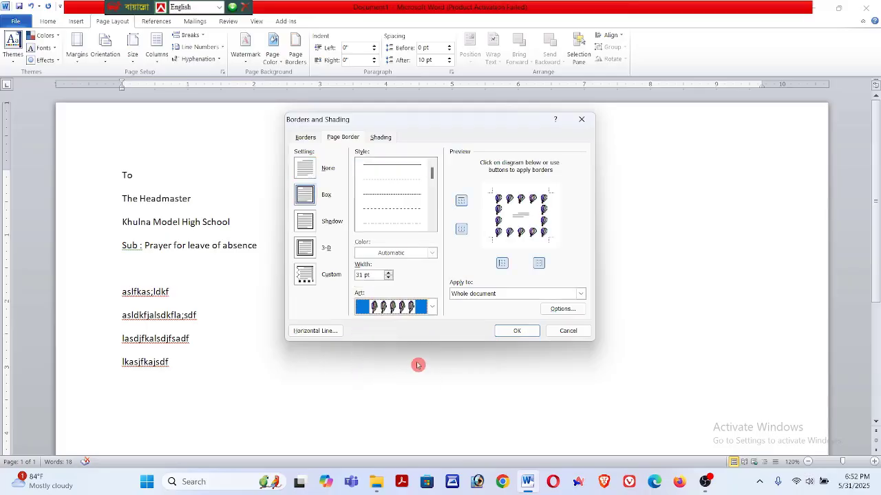
pyautogui.click(529, 331)
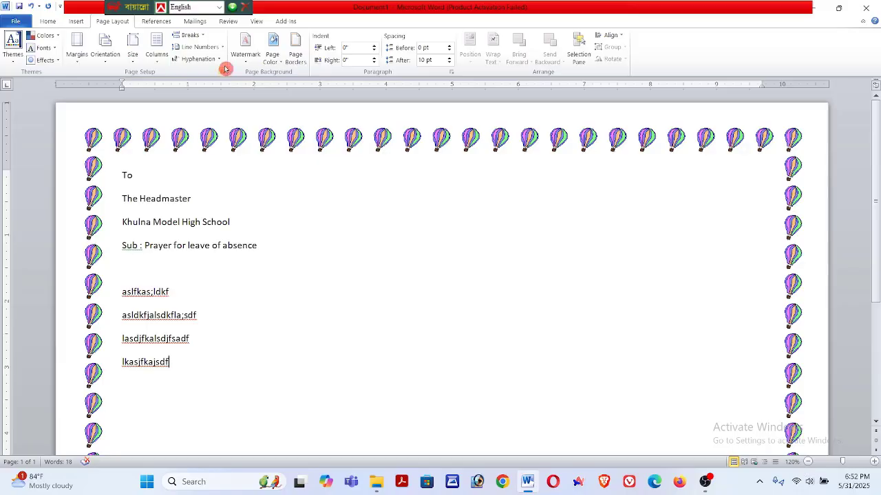
# Set the whole document's page border to the clock art design and check it on the page.
pyautogui.click(295, 53)
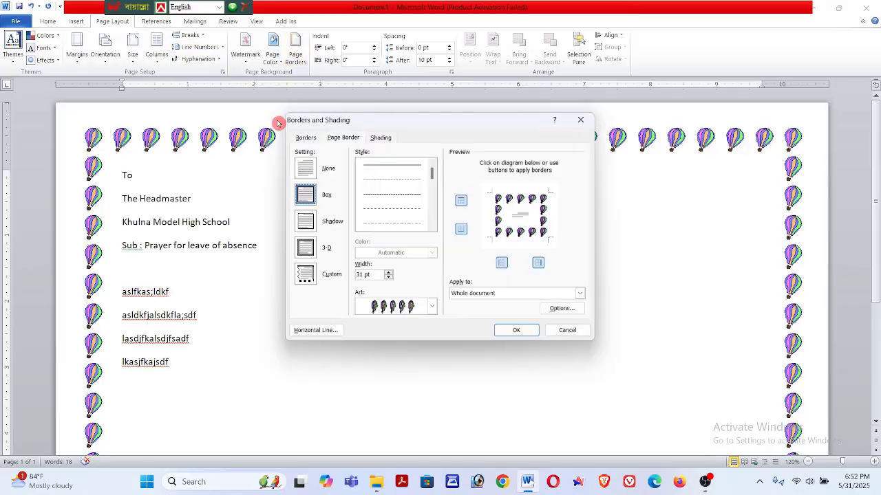
pyautogui.click(429, 307)
pyautogui.scroll(-5, 402, 351)
pyautogui.click(398, 387)
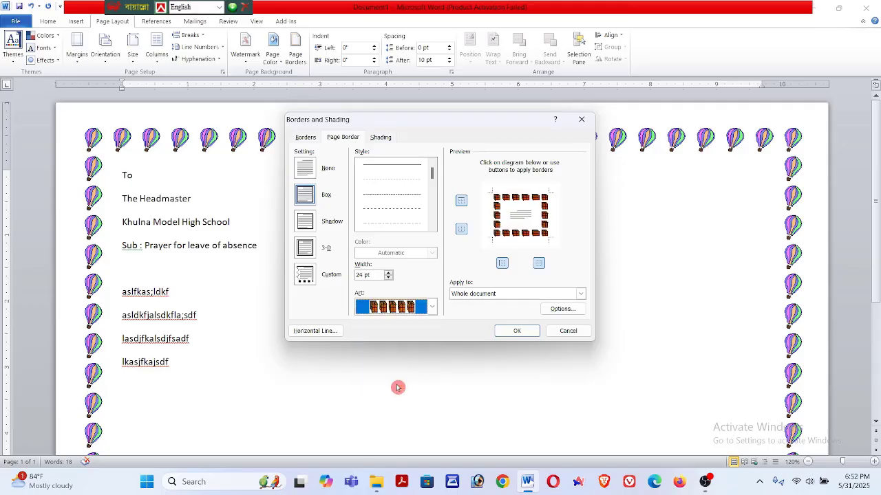
pyautogui.click(432, 307)
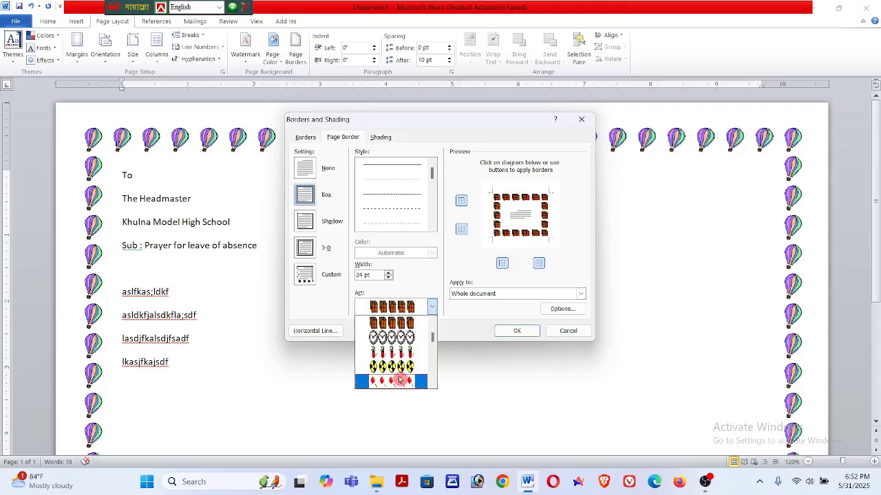
pyautogui.click(392, 337)
pyautogui.click(501, 330)
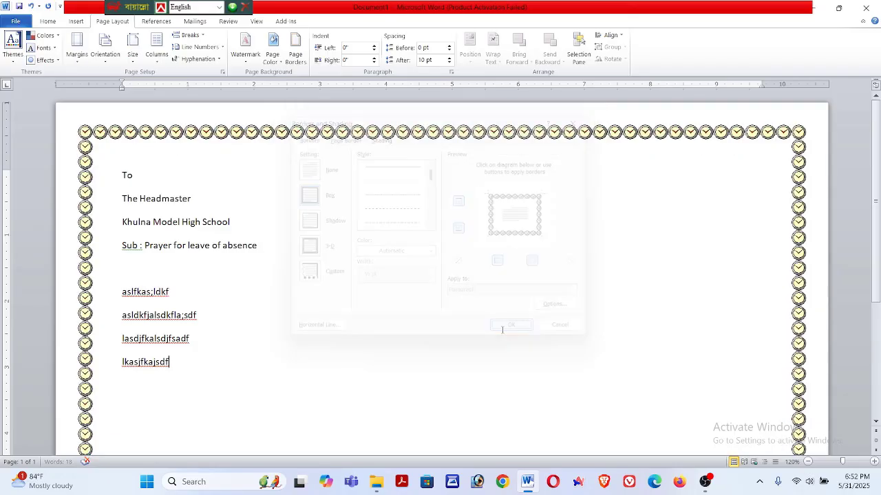
pyautogui.scroll(-5, 457, 276)
pyautogui.scroll(5, 420, 296)
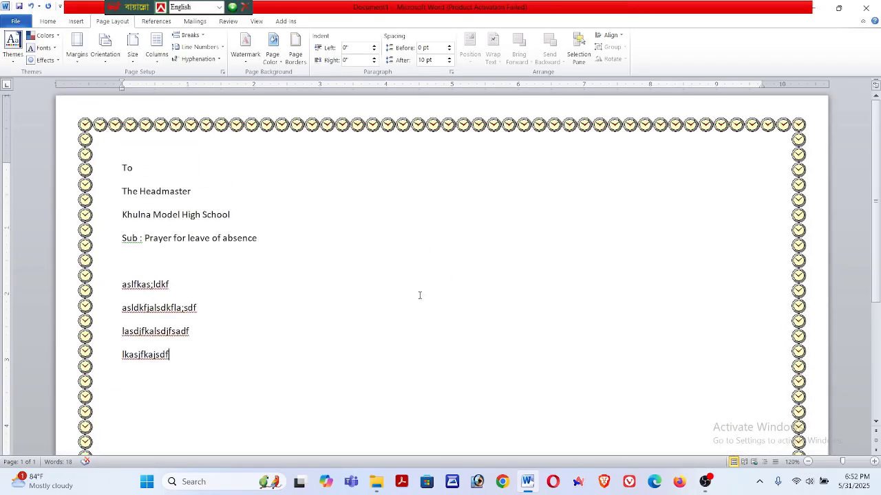
pyautogui.click(157, 21)
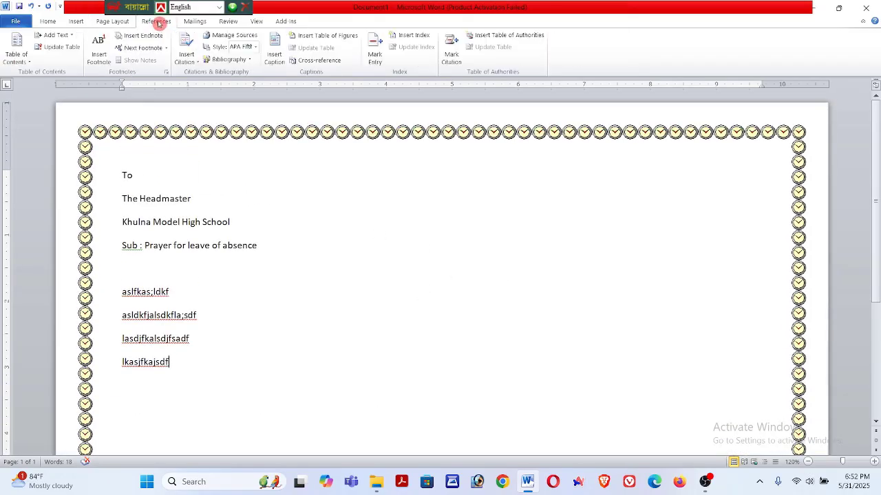
pyautogui.click(194, 21)
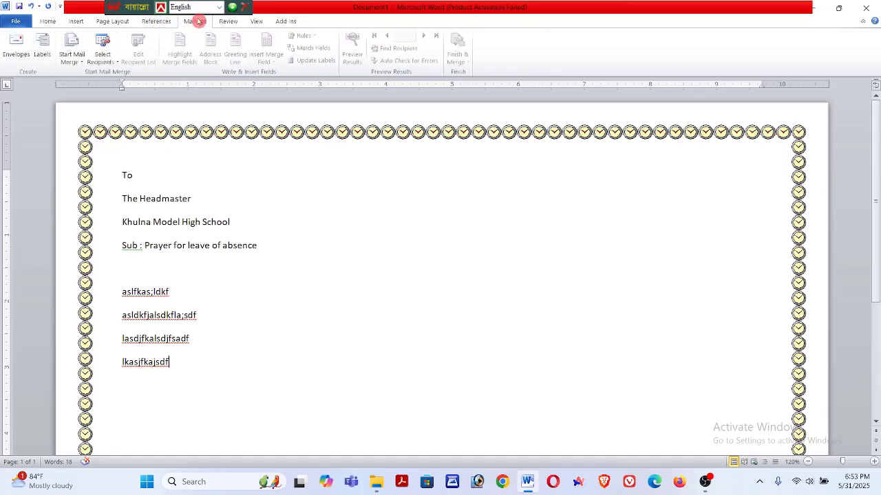
pyautogui.click(228, 21)
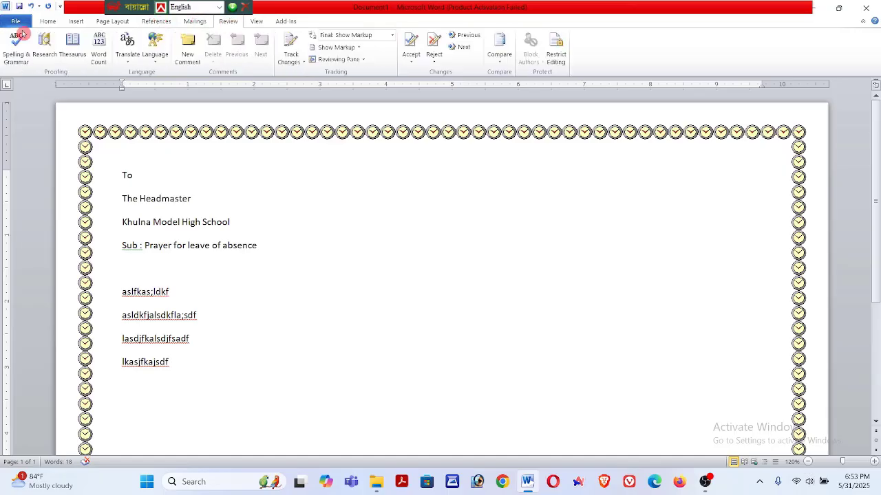
pyautogui.click(257, 21)
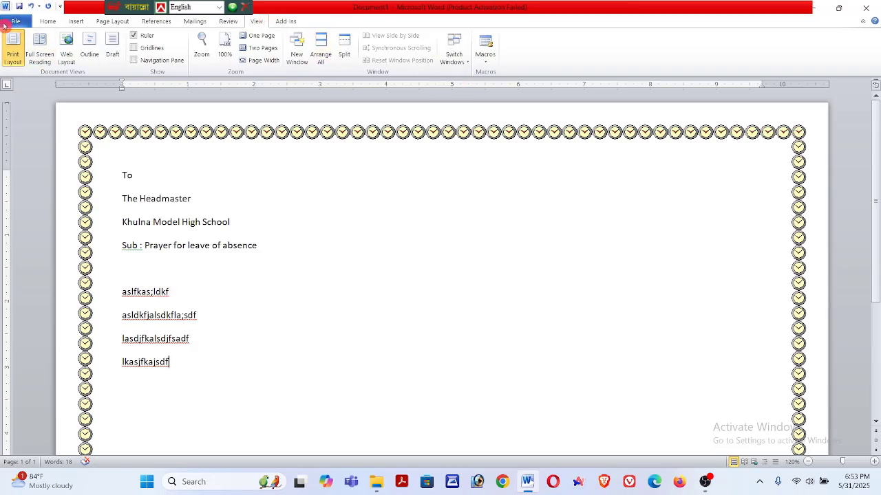
pyautogui.click(48, 21)
pyautogui.click(77, 22)
pyautogui.click(129, 23)
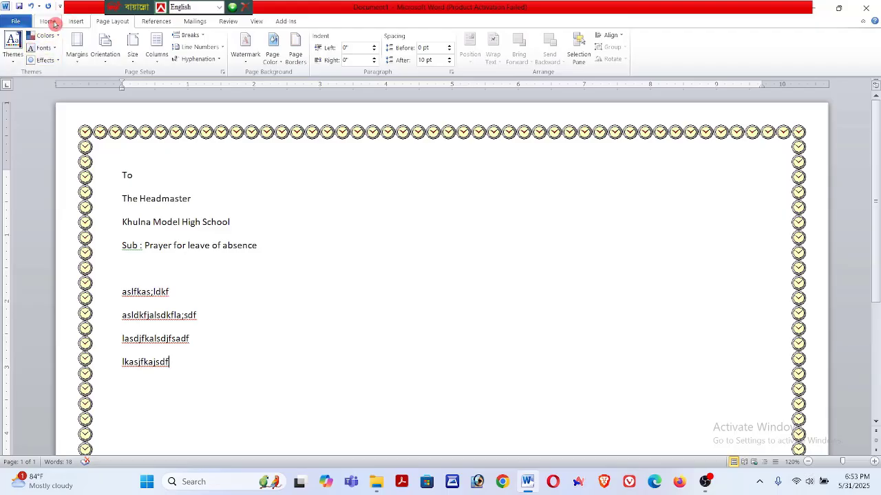
pyautogui.click(48, 21)
pyautogui.click(75, 22)
pyautogui.click(115, 22)
pyautogui.click(75, 22)
pyautogui.click(48, 21)
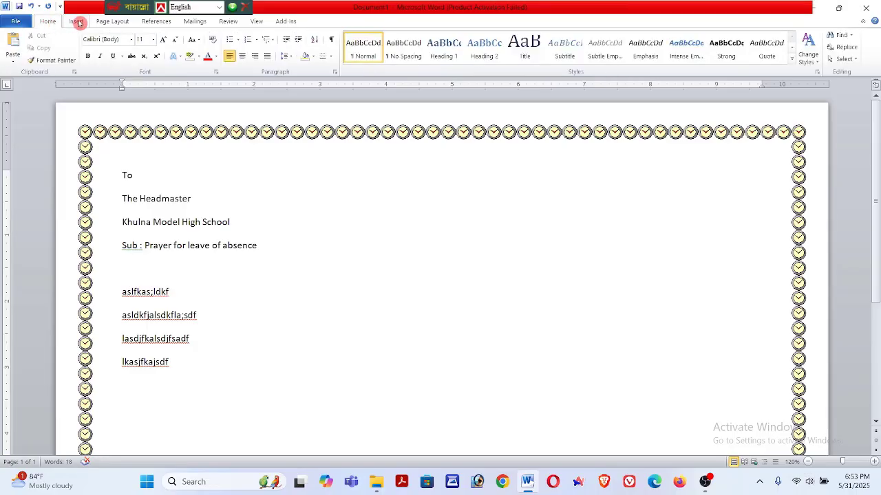
pyautogui.click(76, 22)
pyautogui.click(112, 21)
pyautogui.click(73, 22)
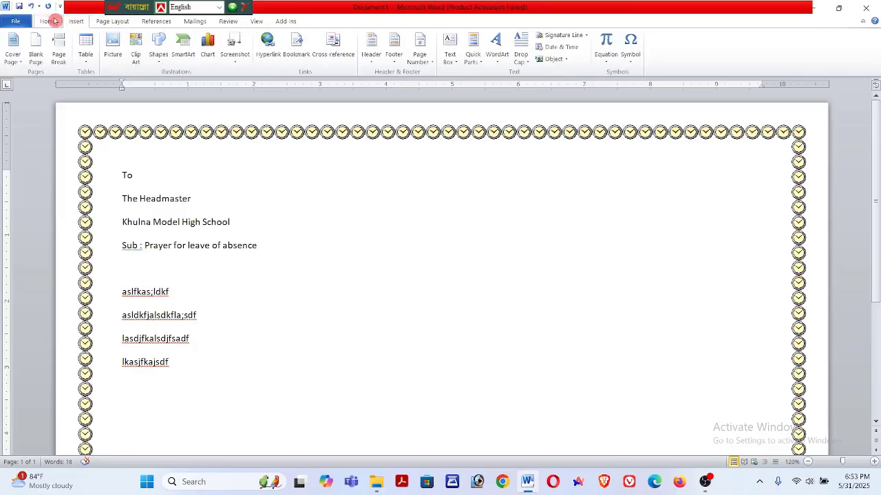
pyautogui.click(48, 22)
pyautogui.click(75, 21)
pyautogui.click(113, 21)
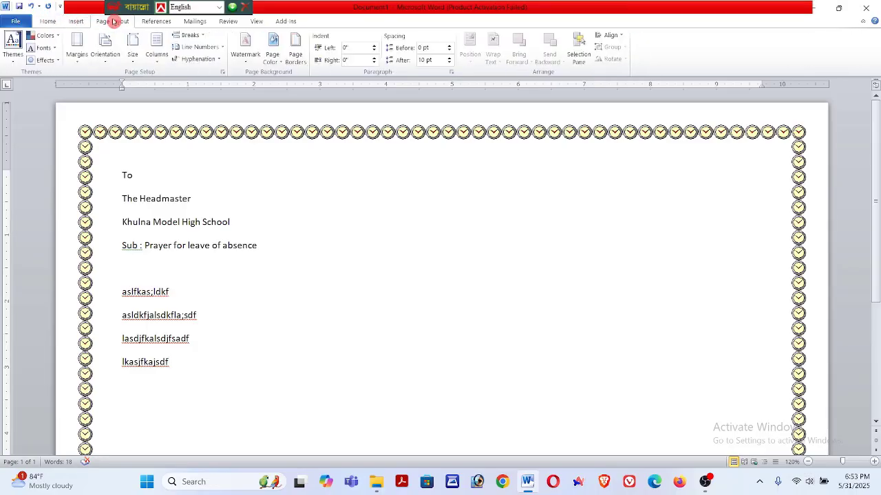
pyautogui.click(75, 22)
pyautogui.click(45, 21)
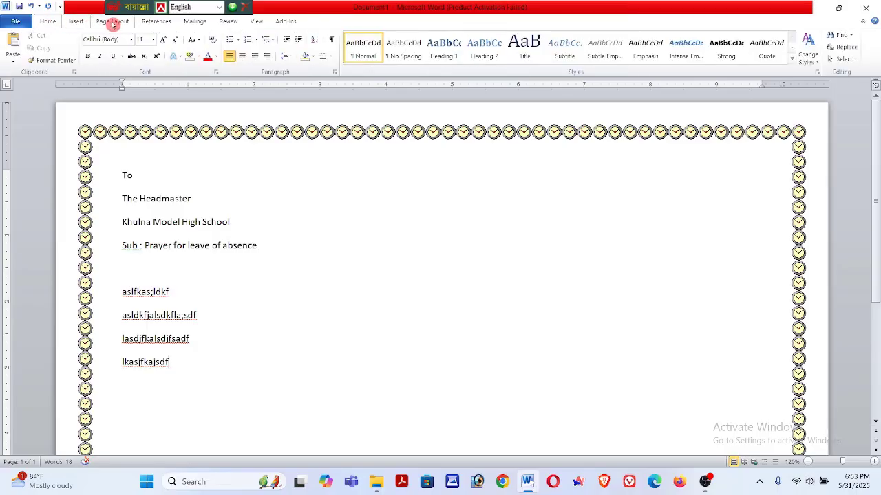
pyautogui.click(112, 21)
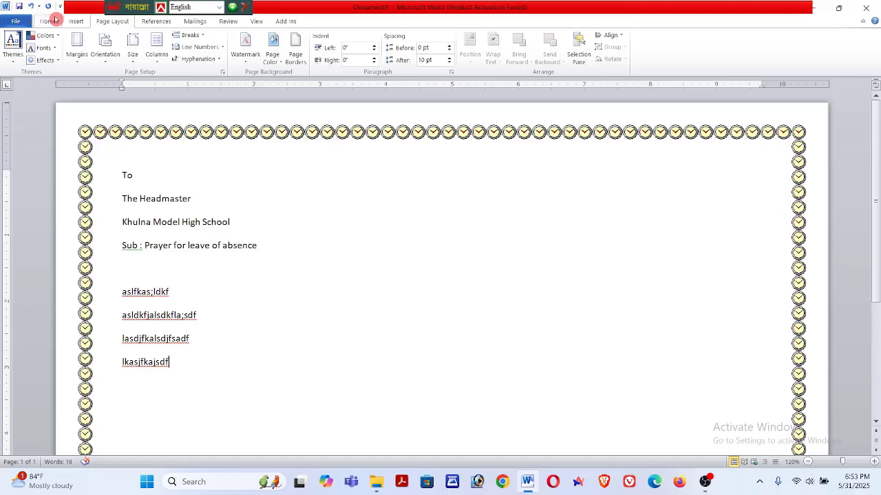
pyautogui.click(54, 20)
pyautogui.click(76, 22)
pyautogui.click(110, 21)
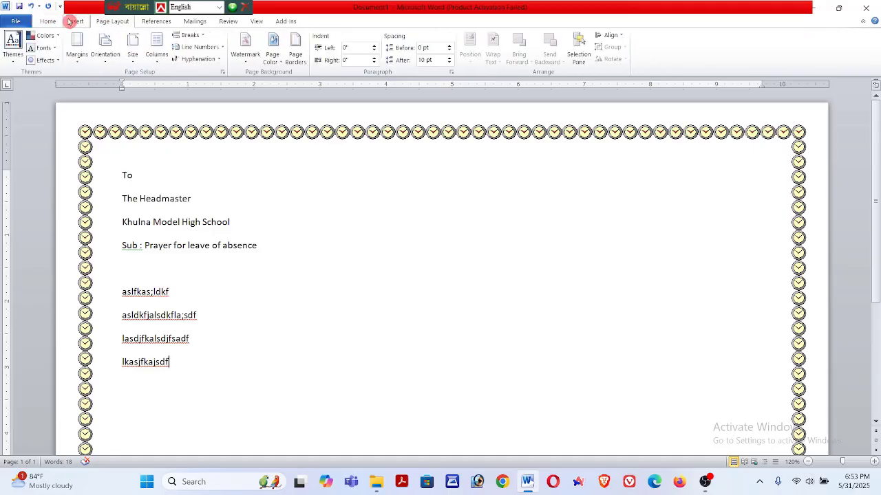
pyautogui.click(75, 21)
pyautogui.click(47, 22)
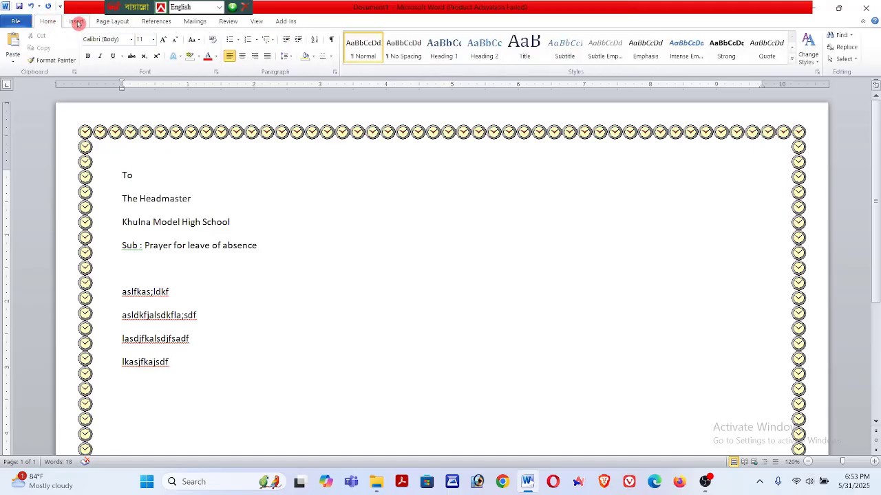
pyautogui.click(77, 21)
pyautogui.click(119, 22)
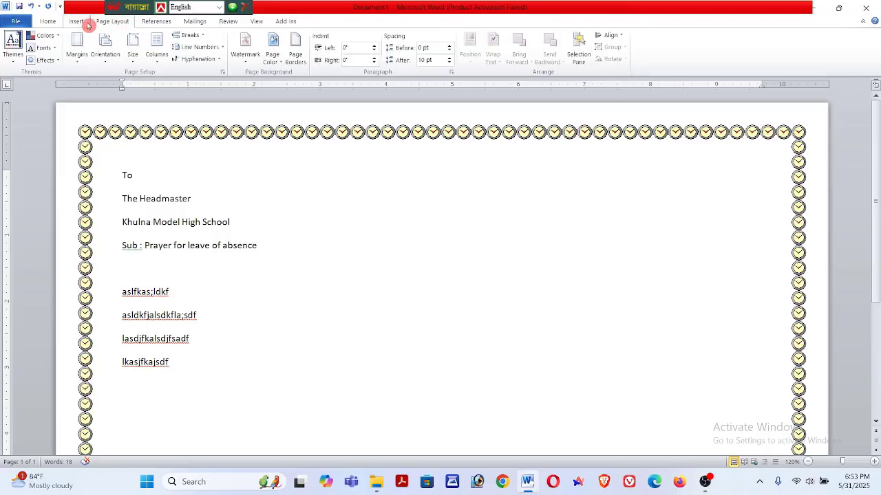
pyautogui.click(81, 21)
pyautogui.click(42, 23)
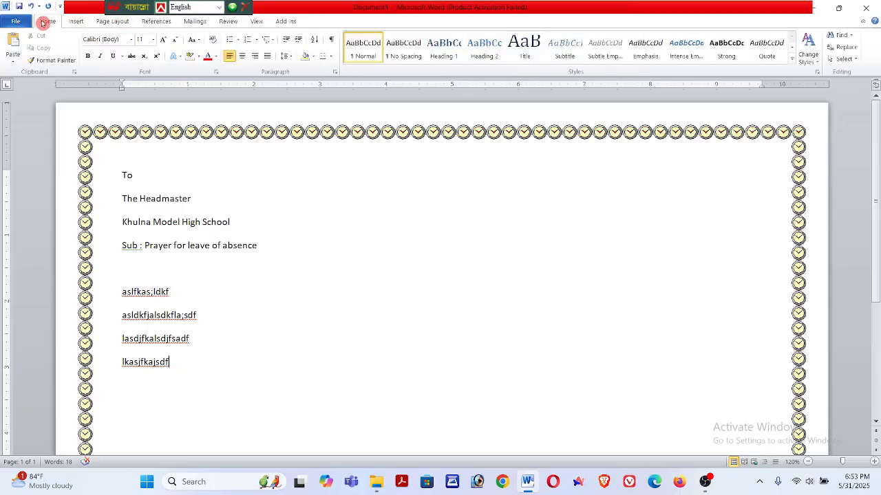
pyautogui.click(81, 21)
pyautogui.click(110, 21)
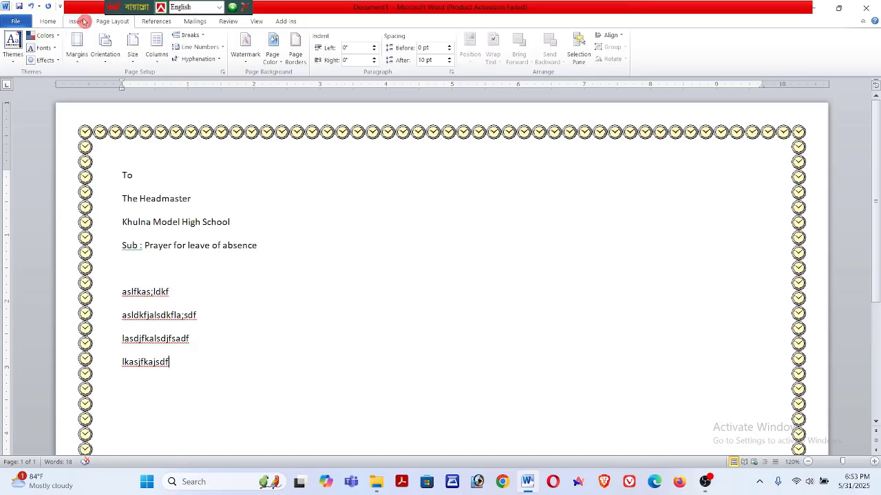
pyautogui.click(79, 19)
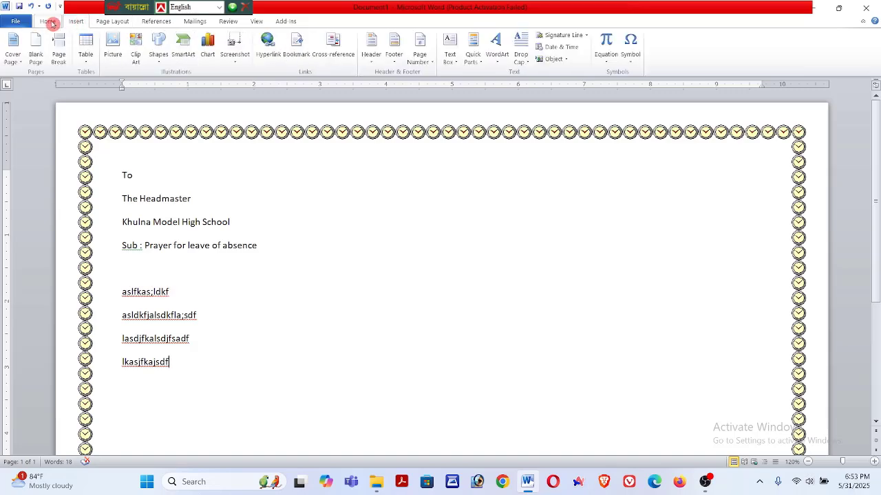
pyautogui.click(50, 22)
pyautogui.click(77, 21)
pyautogui.click(104, 21)
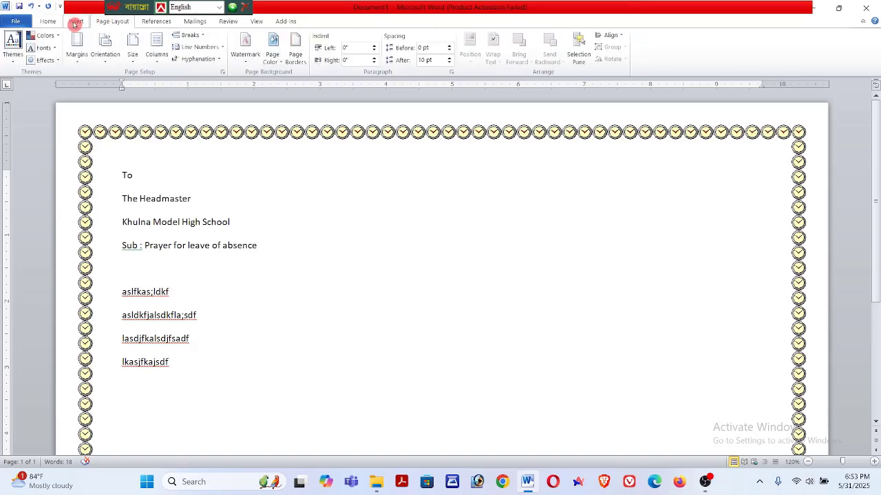
pyautogui.click(75, 22)
pyautogui.click(50, 21)
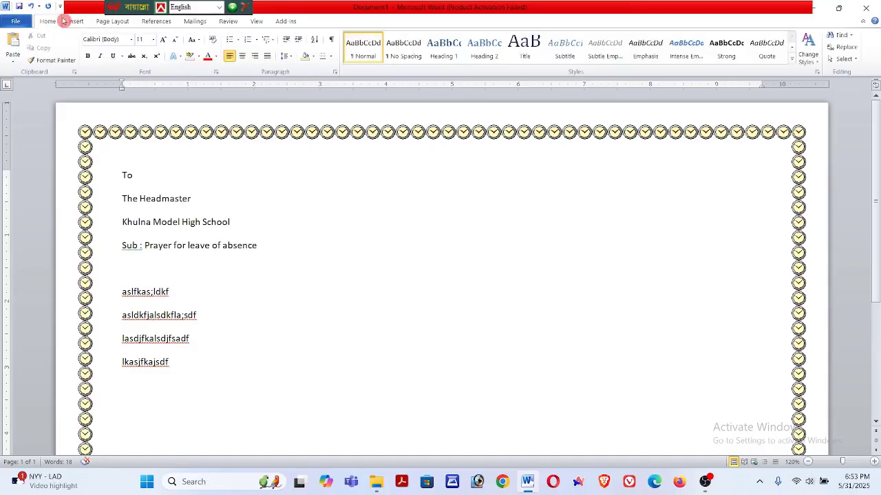
pyautogui.click(74, 22)
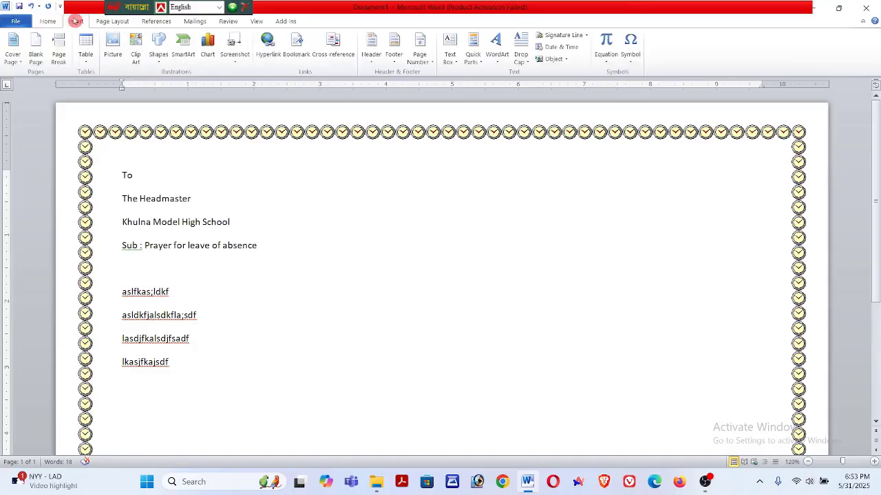
pyautogui.click(112, 21)
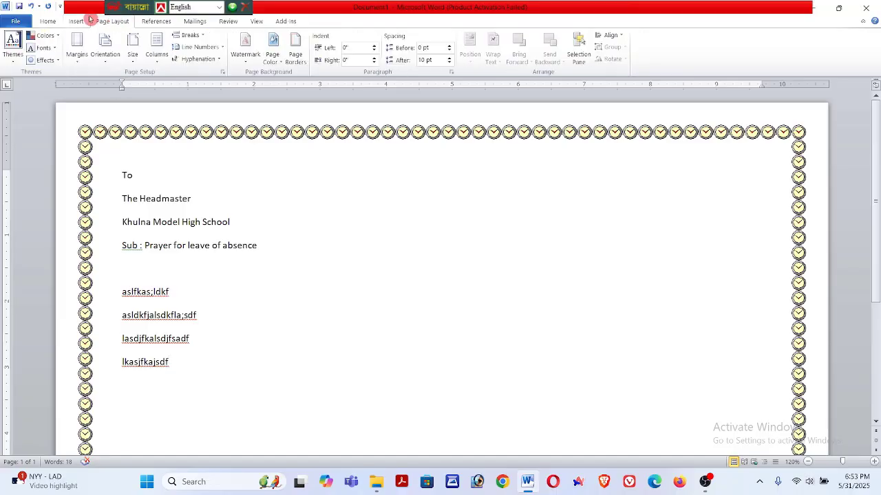